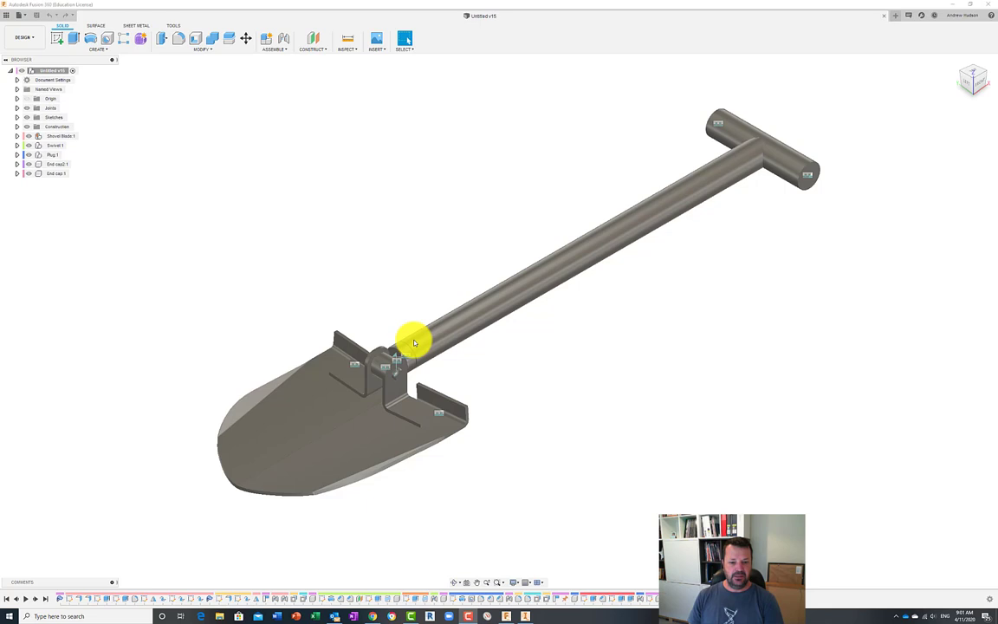
Swing the shovel handle about its swivel joint over the blade and back out to check the folding motion
drag(641, 207, 377, 378)
scroll(383, 374, up, 10)
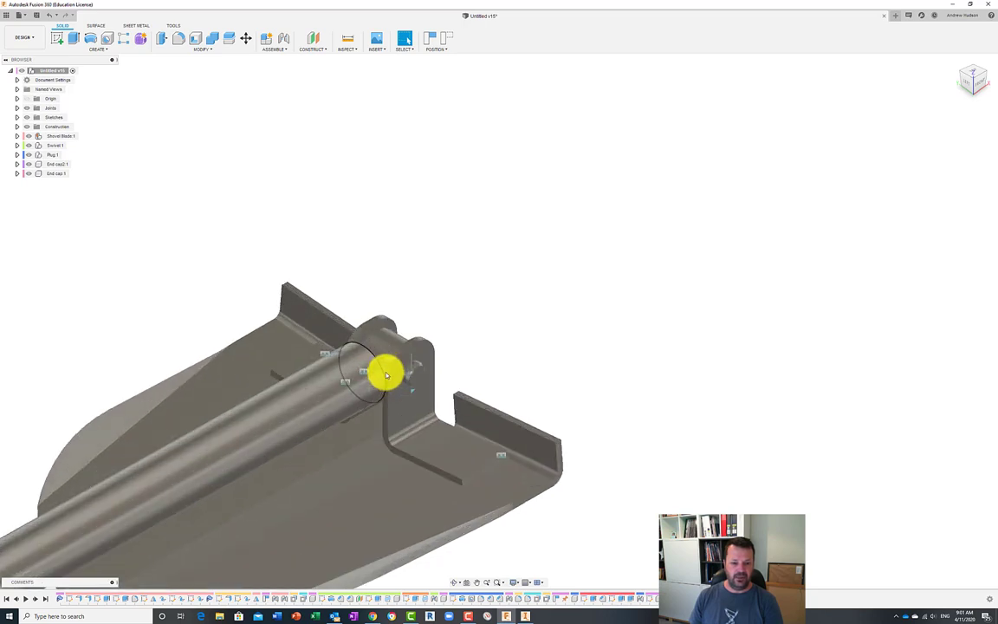
drag(403, 431, 391, 421)
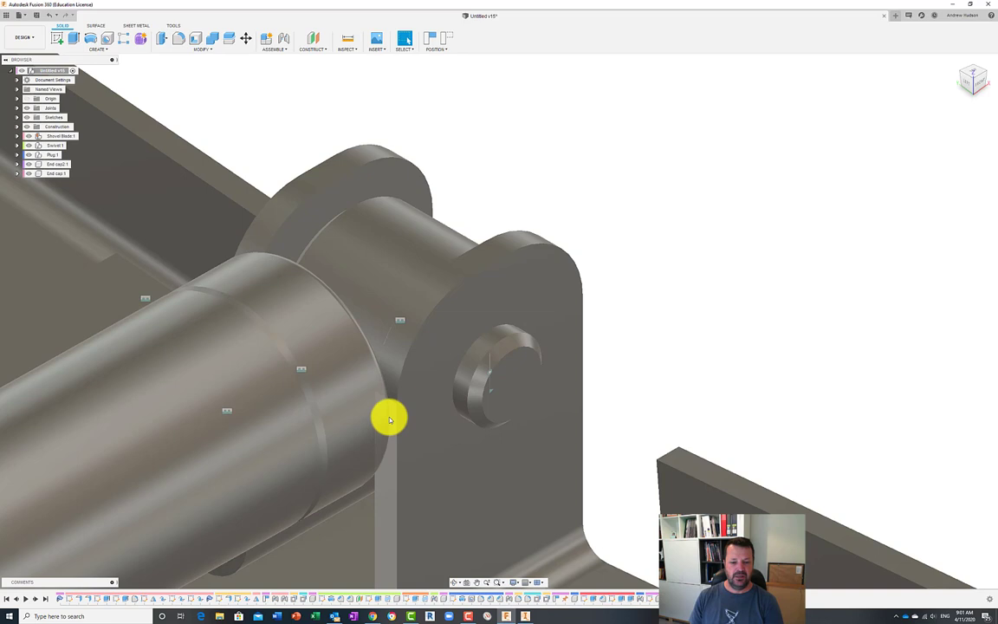
scroll(299, 395, down, 12)
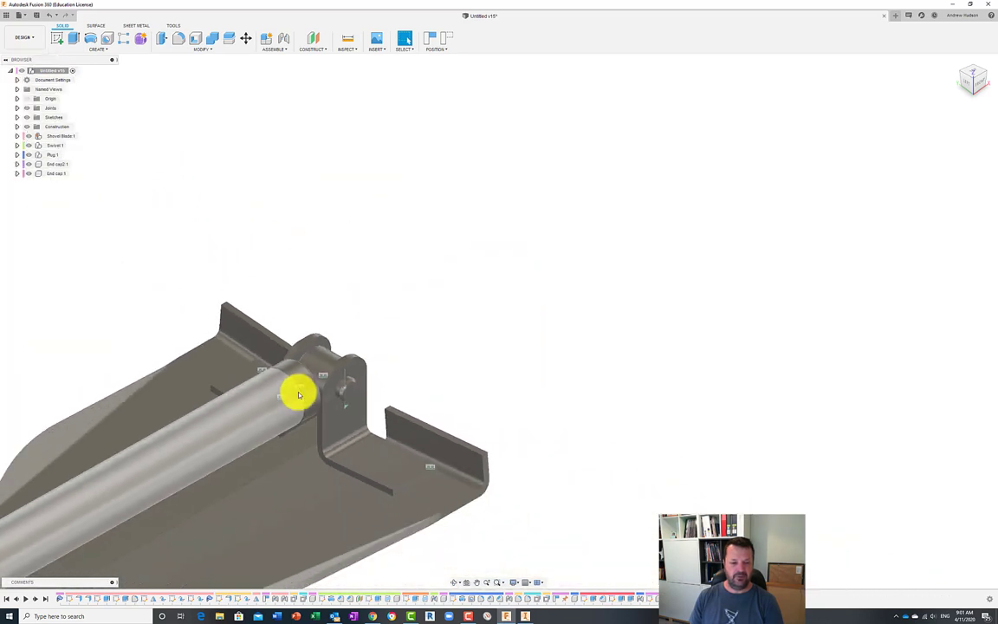
drag(298, 395, 418, 270)
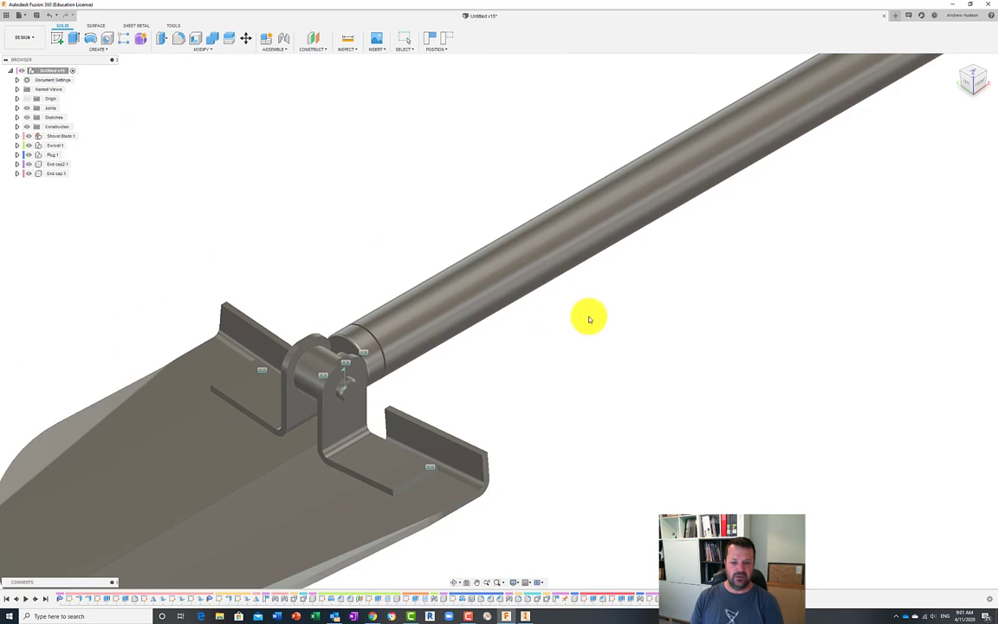
scroll(588, 319, down, 5)
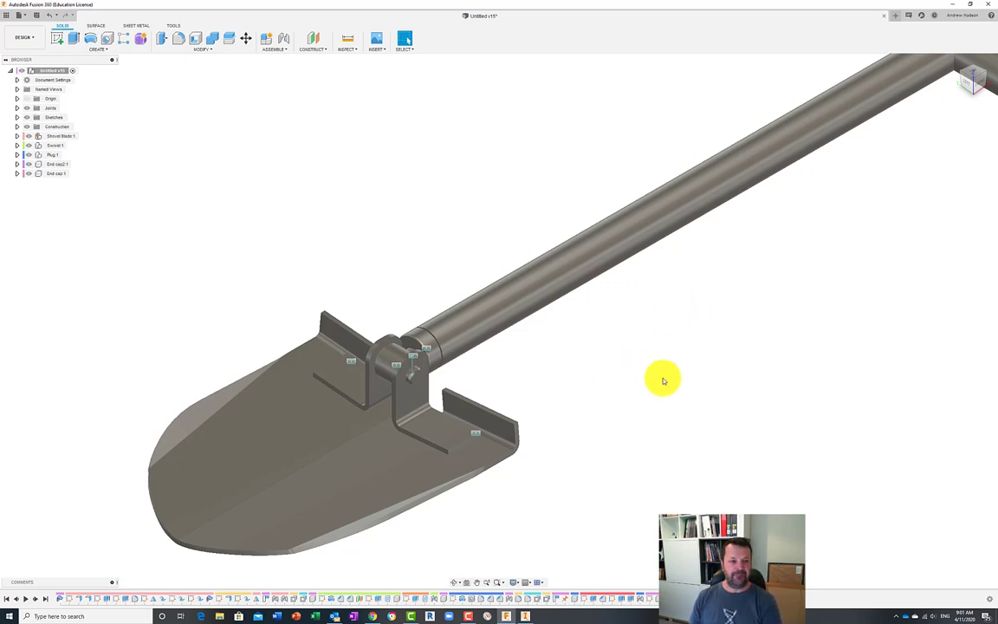
scroll(578, 359, down, 2)
scroll(597, 337, down, 1)
scroll(605, 319, up, 2)
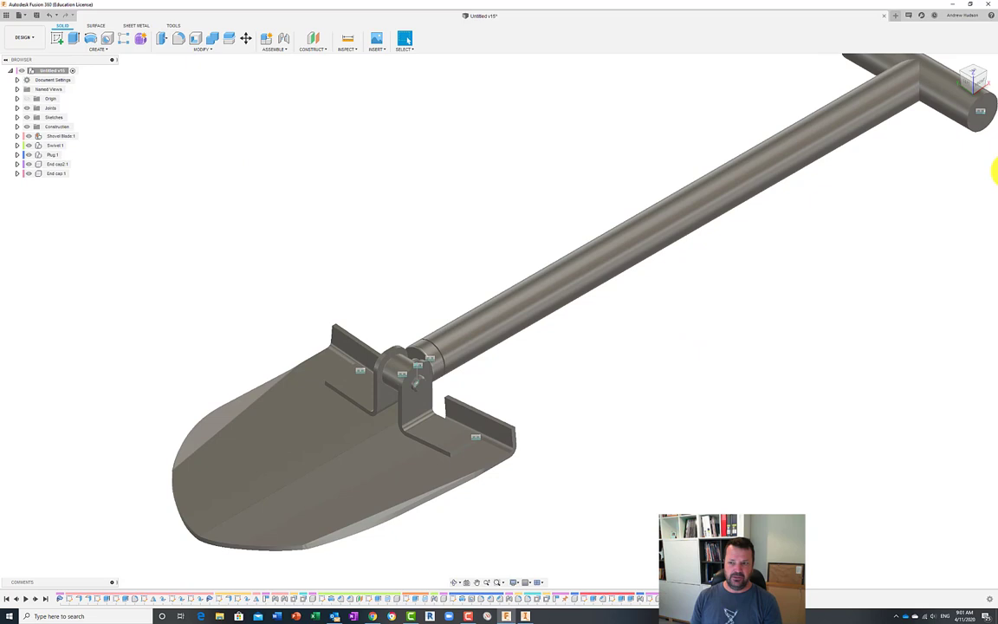
middle_drag(631, 211, 575, 200)
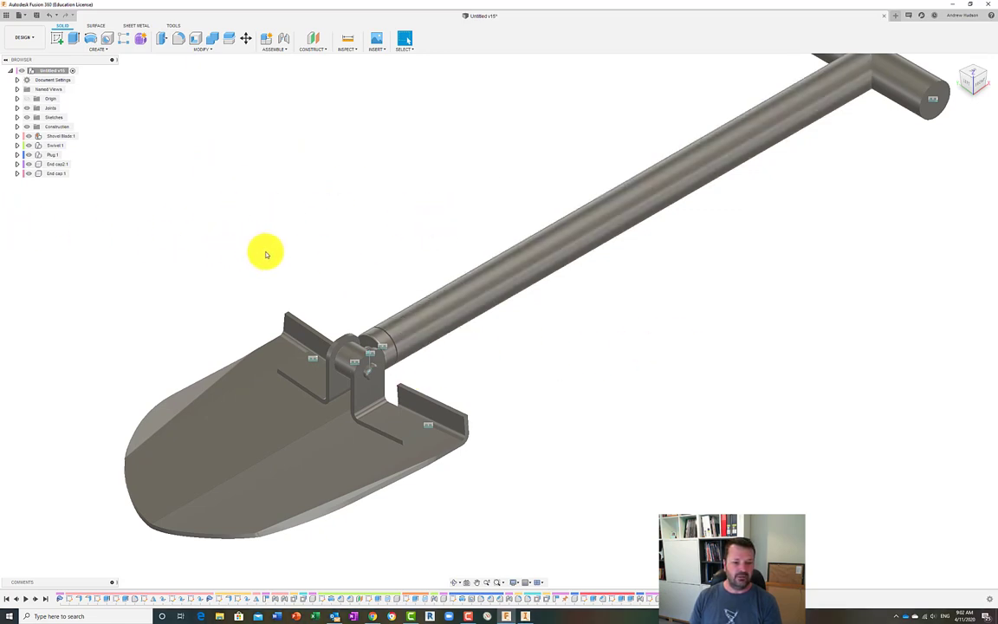
scroll(296, 253, up, 1)
scroll(296, 253, down, 1)
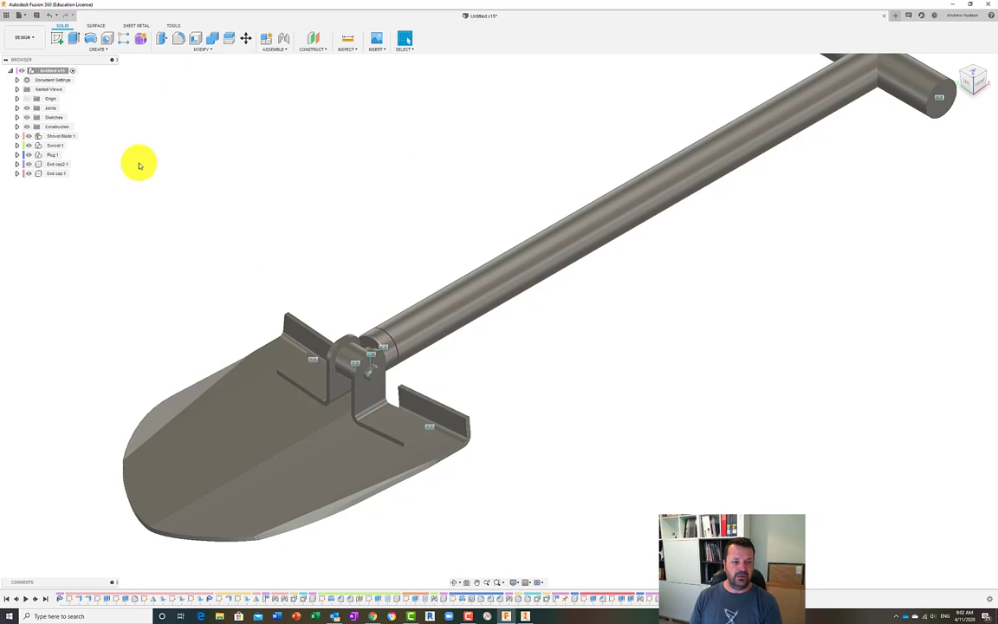
Switch to the Simulation workspace and close the results of the existing static stress study
click(24, 36)
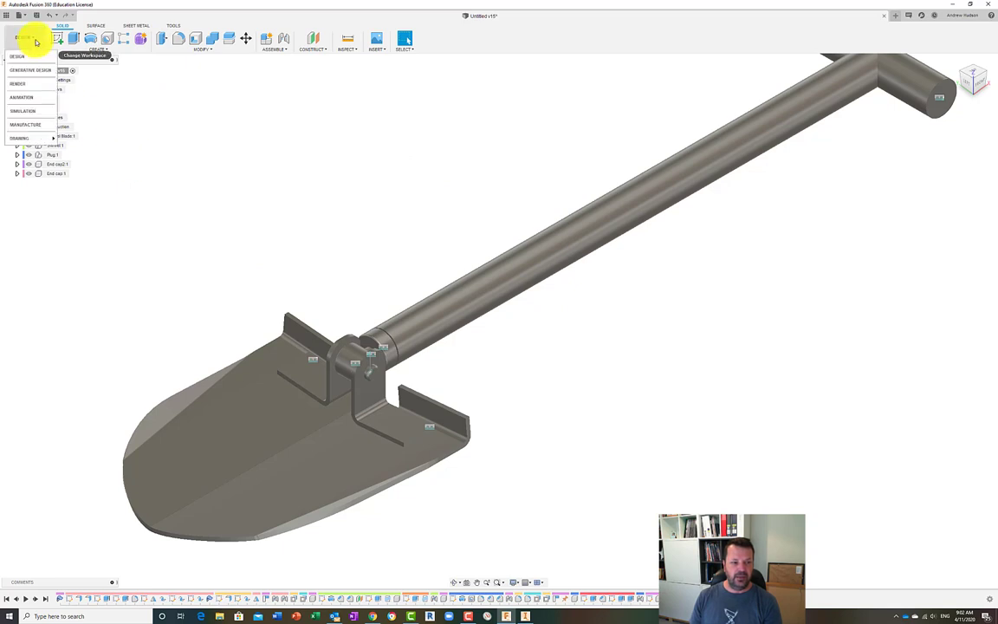
click(28, 116)
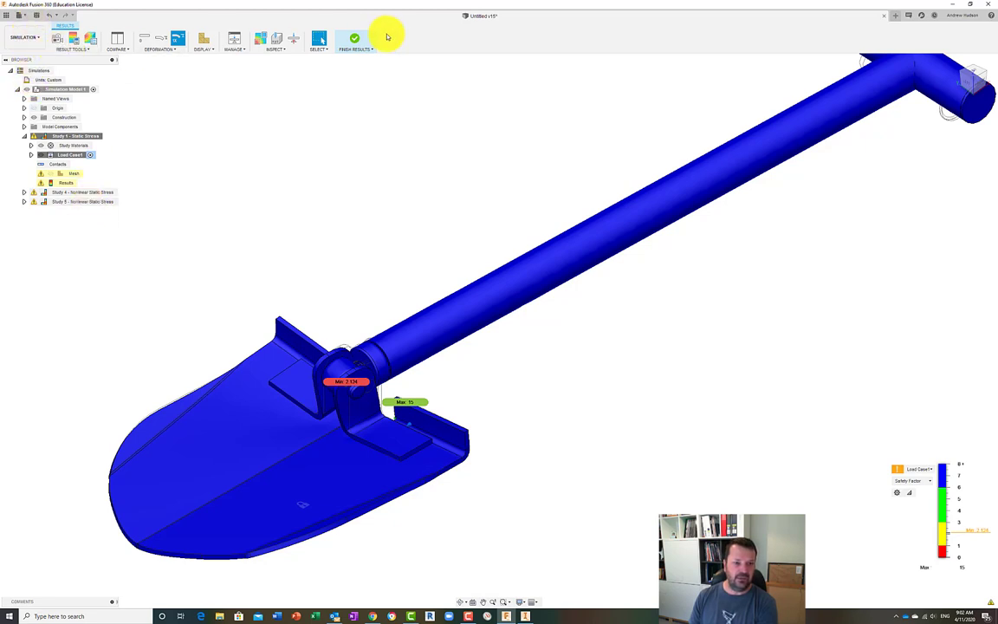
click(354, 40)
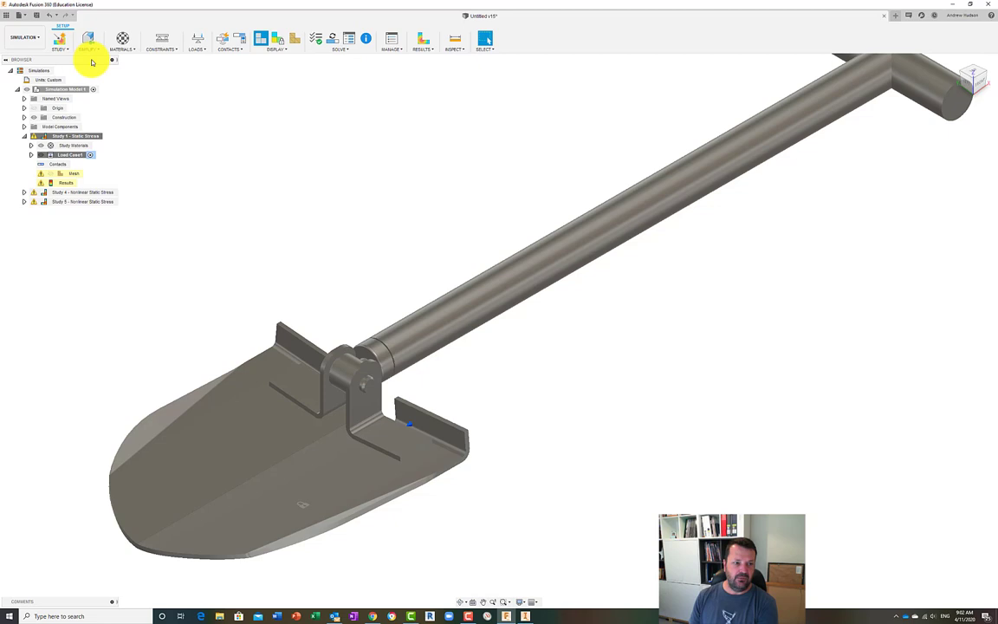
Create a new Static Stress simulation study for the shovel
click(65, 53)
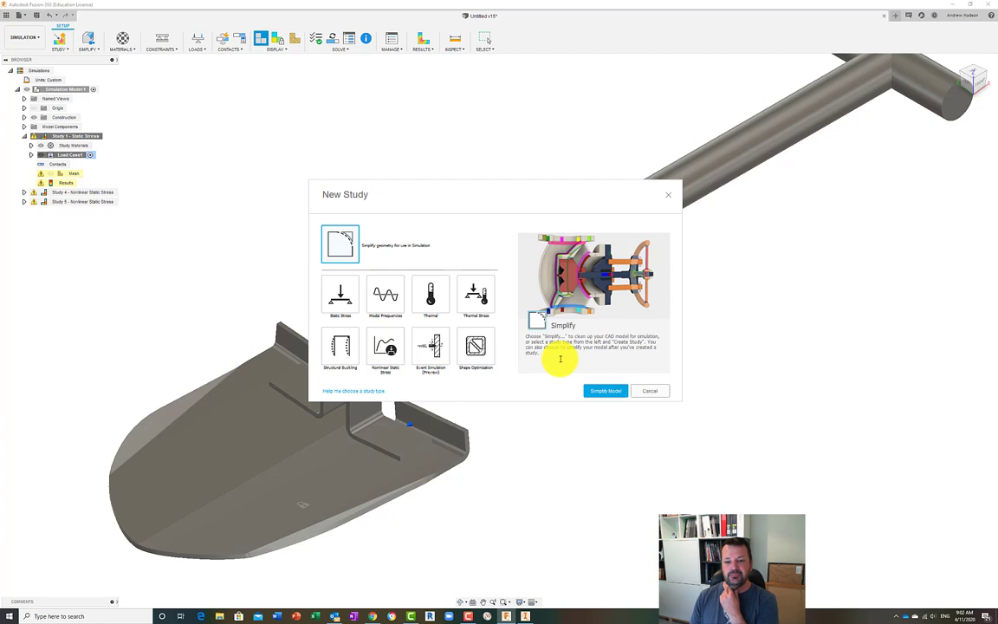
click(336, 294)
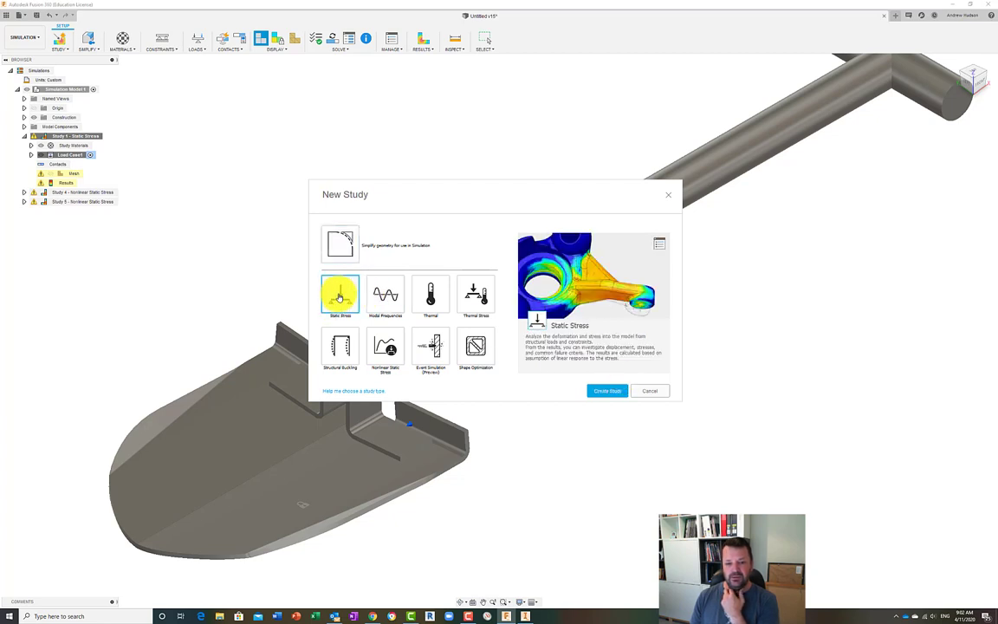
click(611, 391)
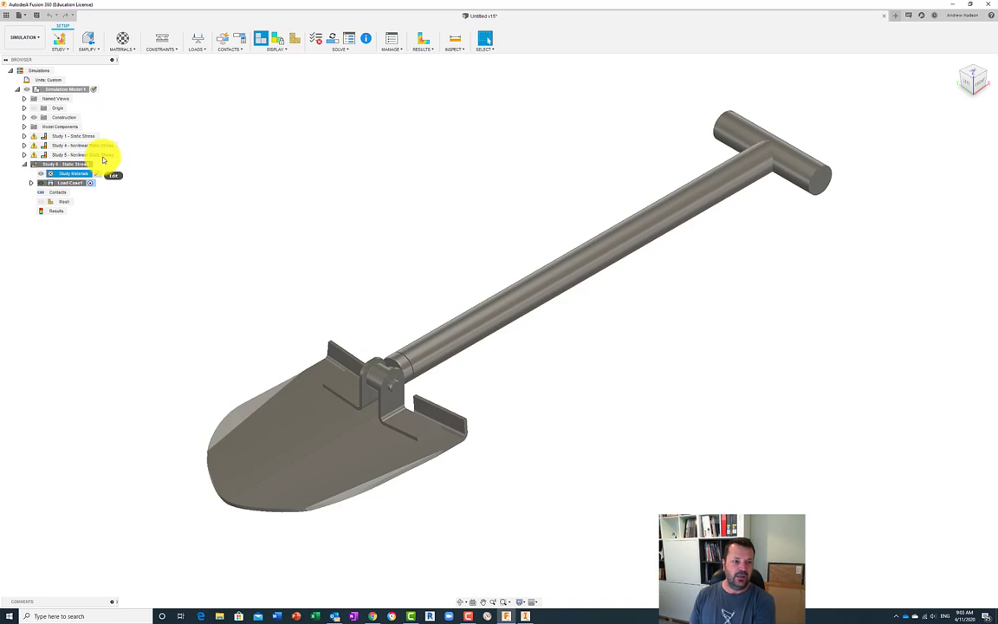
Open the Study Materials settings, enlarge the dialog and widen its Component and Override columns
click(122, 39)
drag(489, 220, 269, 91)
drag(381, 262, 696, 306)
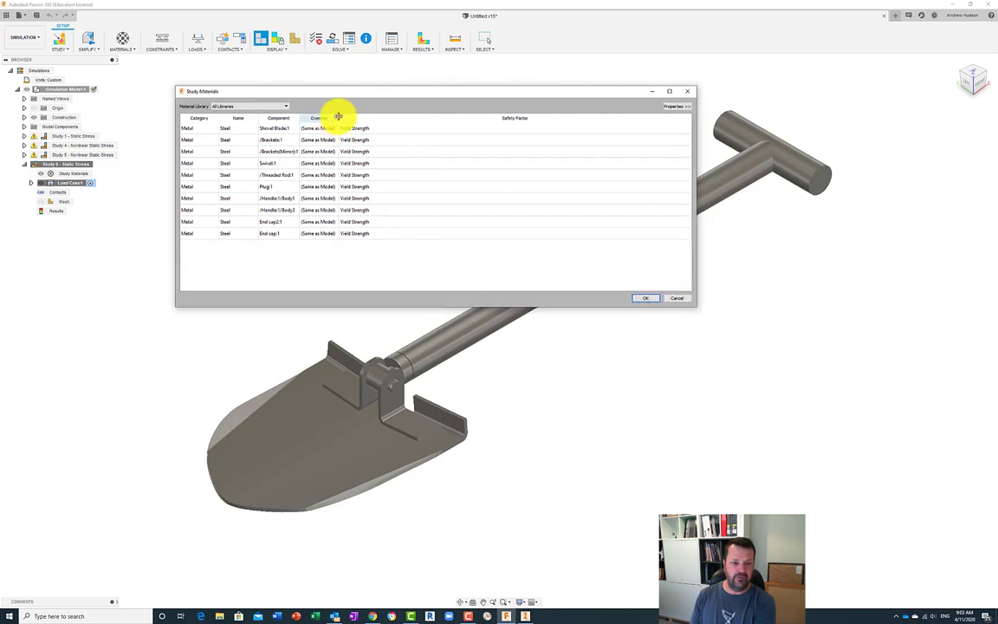
mouse_move(338, 116)
mouse_down()
mouse_move(360, 116)
mouse_move(323, 116)
mouse_move(354, 117)
mouse_up()
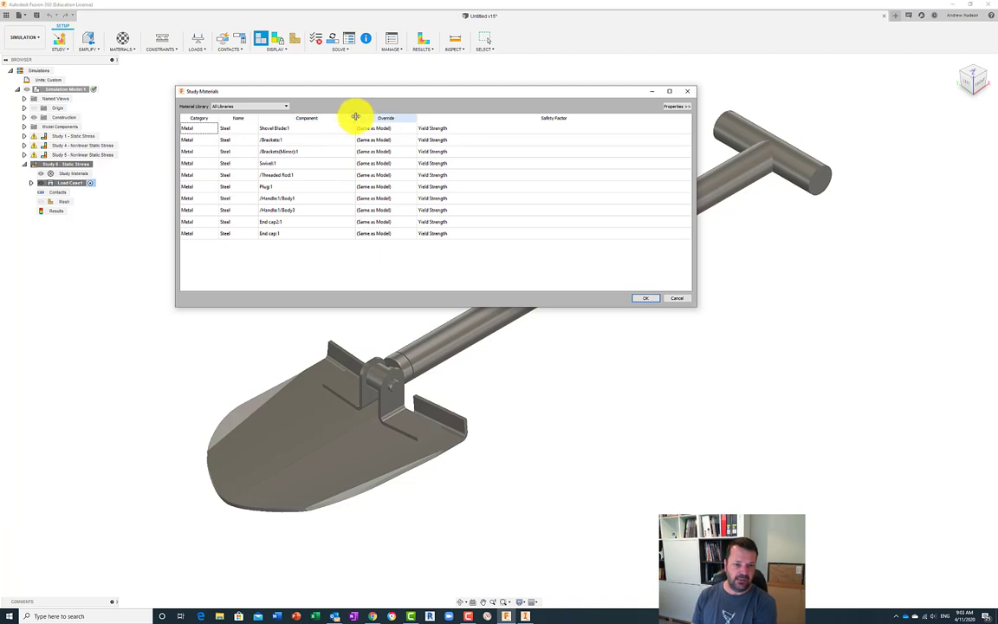
drag(355, 116, 346, 116)
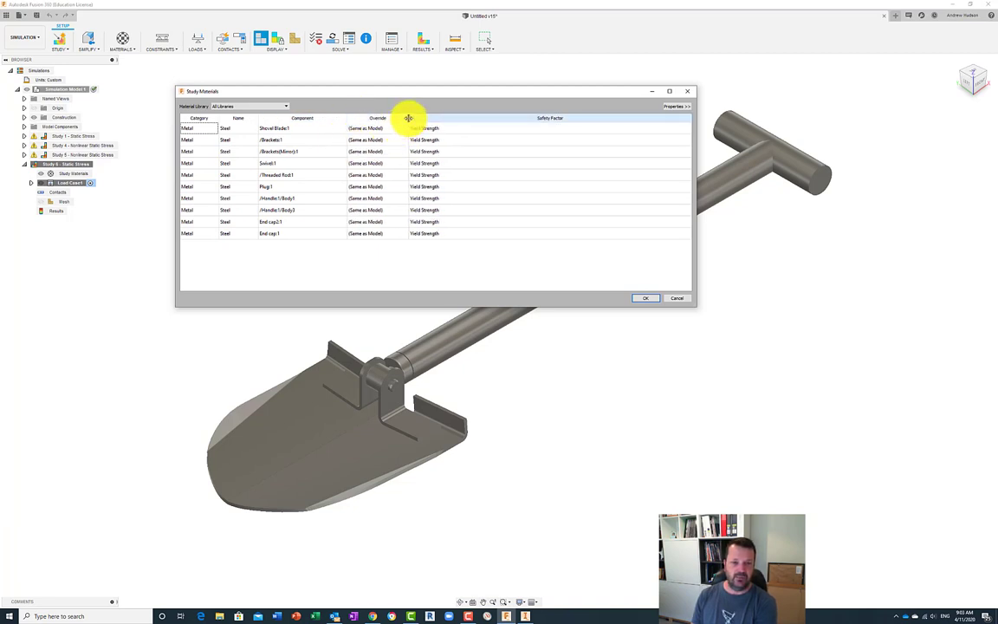
drag(408, 117, 427, 117)
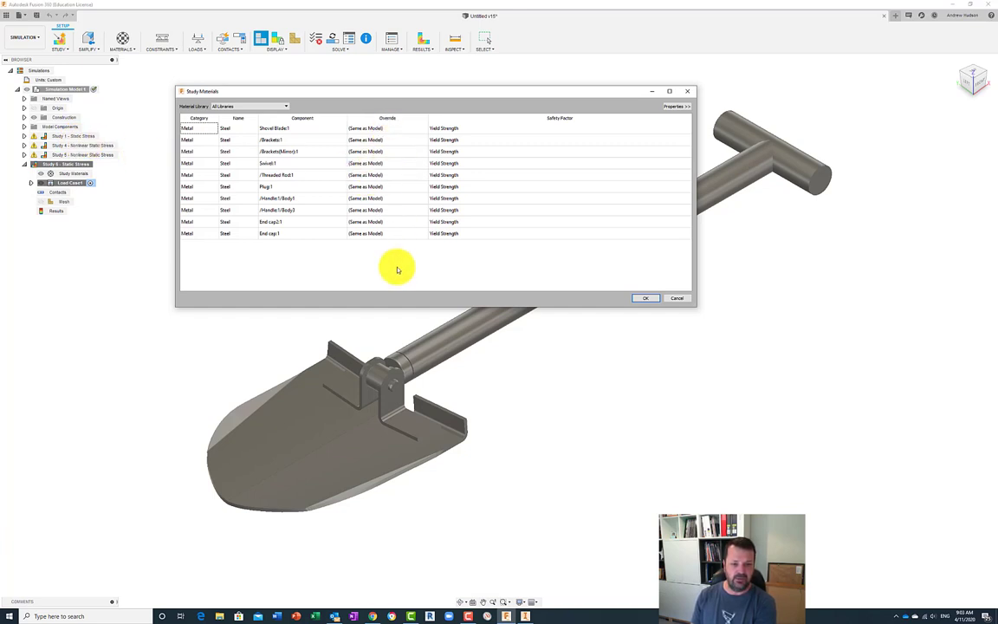
Browse the material list for the Shovel Blade and set its override material to Aluminum
click(422, 130)
click(424, 129)
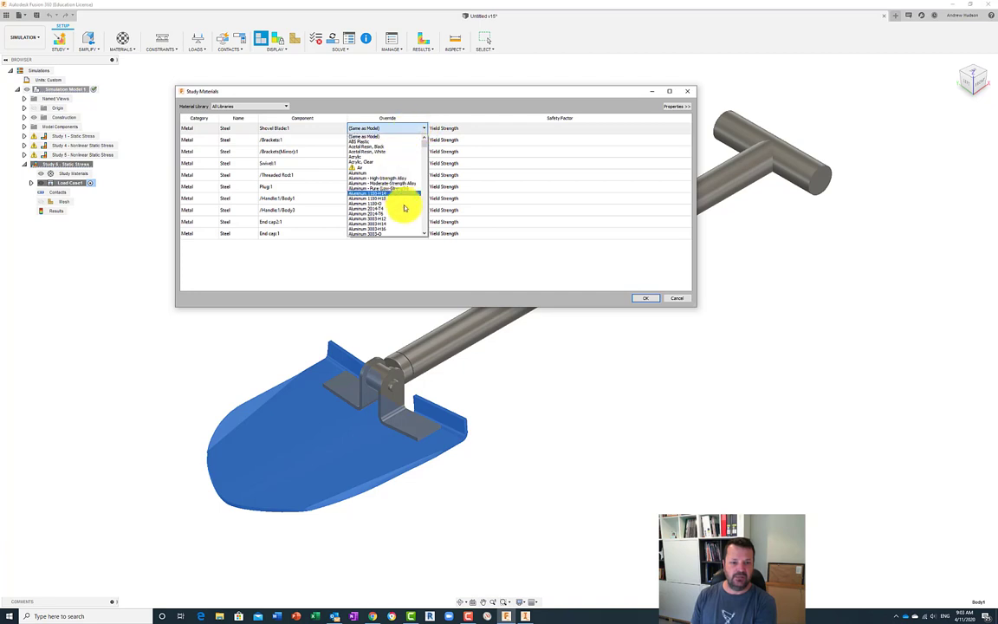
scroll(396, 174, down, 15)
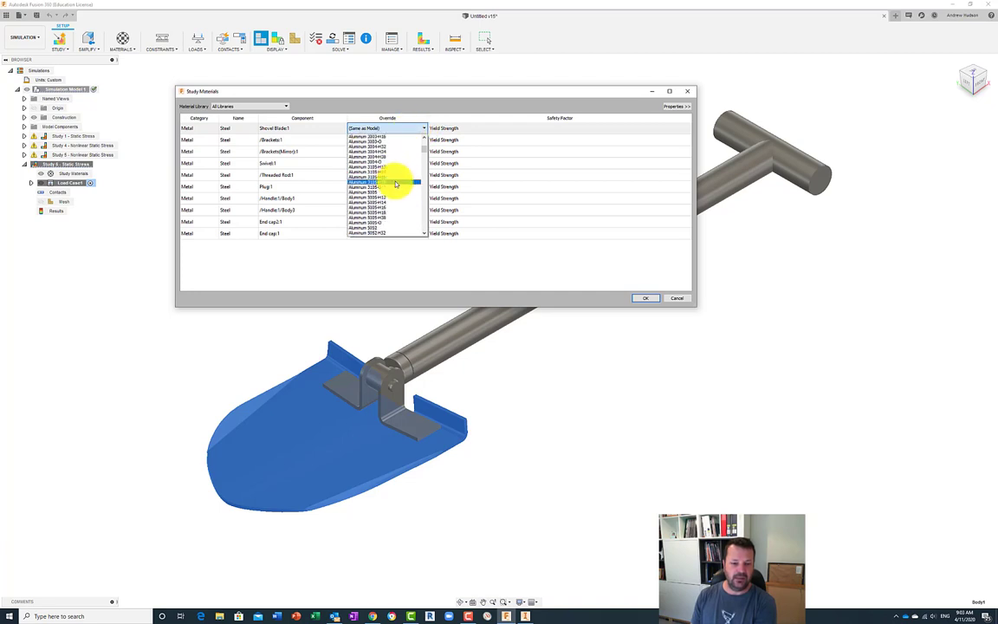
drag(424, 175, 423, 223)
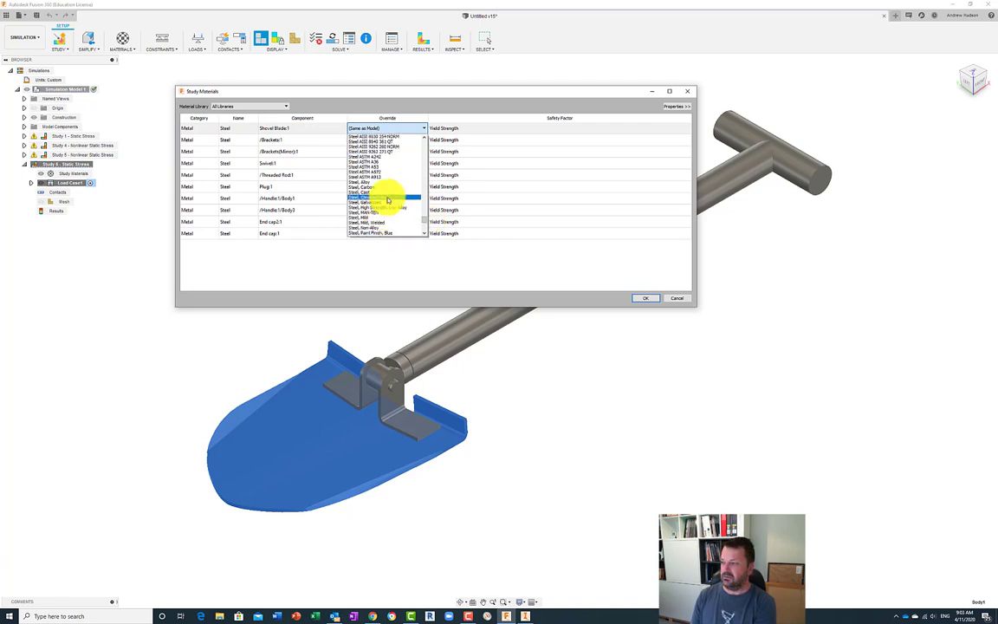
scroll(387, 200, down, 1)
scroll(386, 200, down, 1)
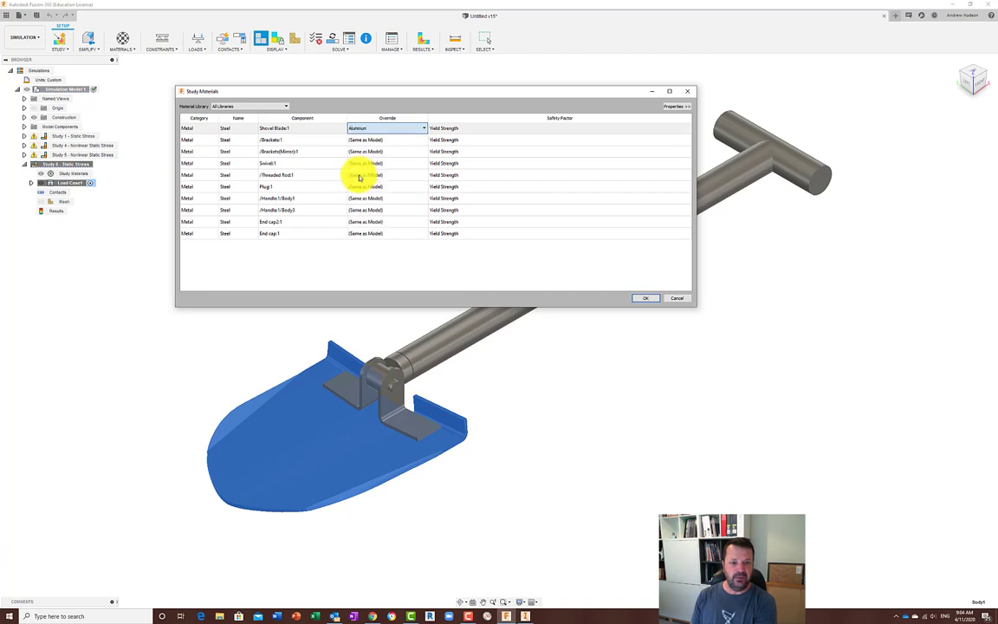
Set the override material of both the Brackets and the mirrored Brackets components to Aluminum
click(423, 140)
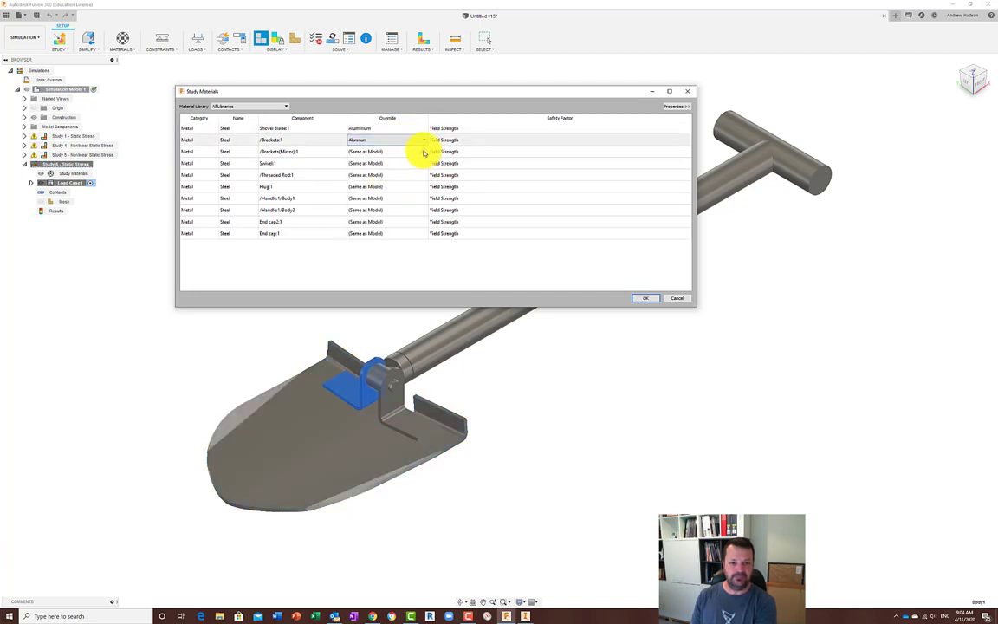
click(424, 152)
click(424, 153)
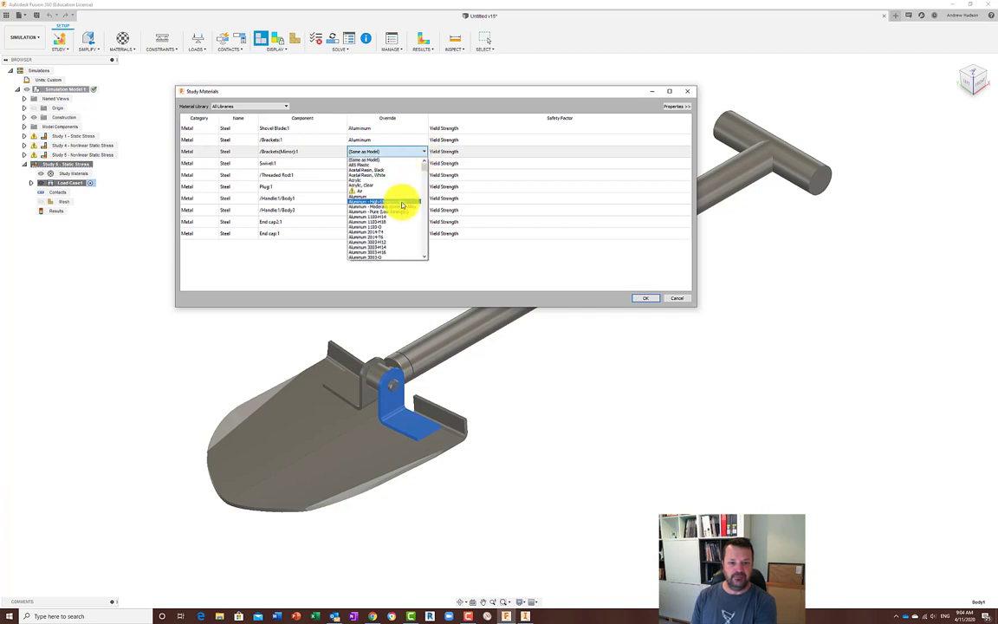
click(403, 198)
Set the override material of the Swivel, Threaded Rod and Plug components to Aluminum
click(424, 164)
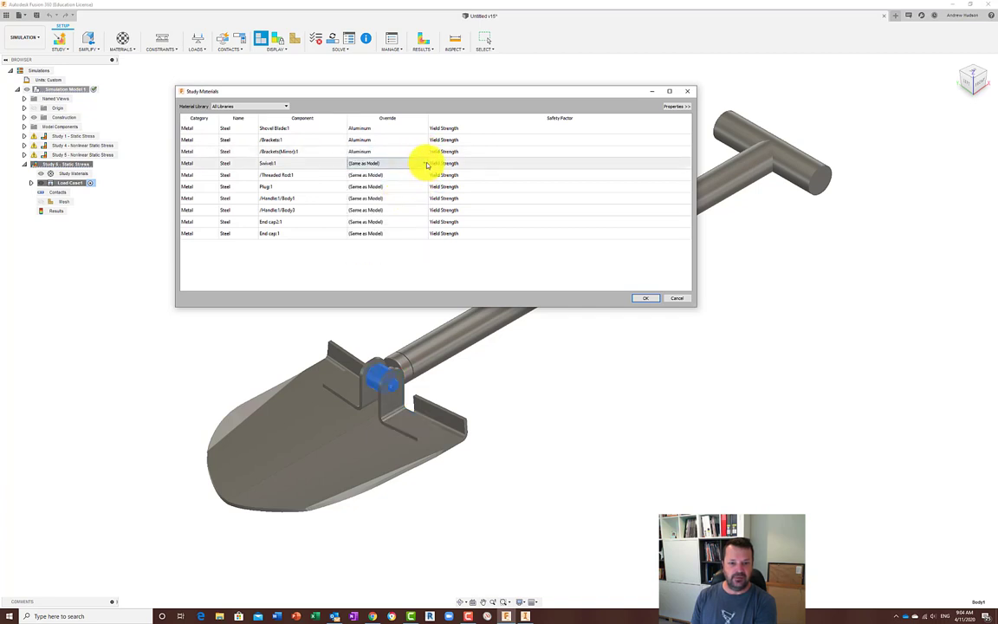
click(425, 163)
click(385, 210)
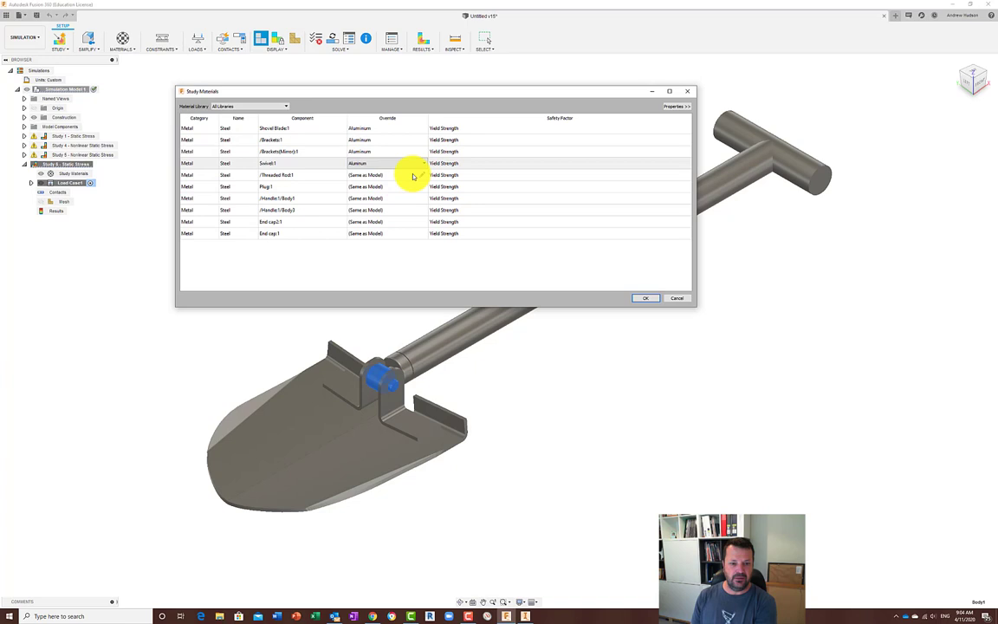
click(423, 176)
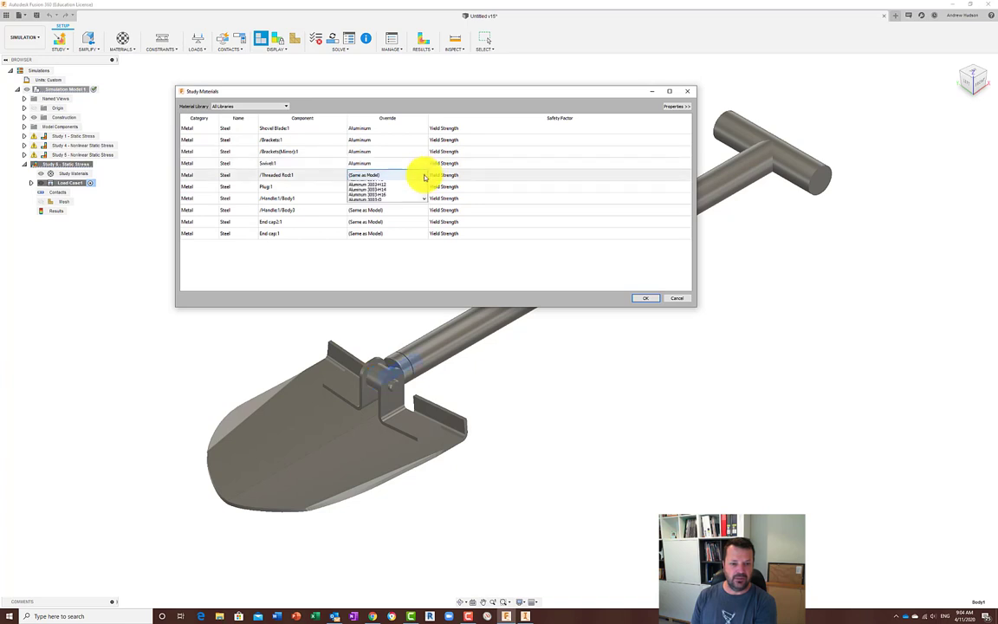
click(393, 220)
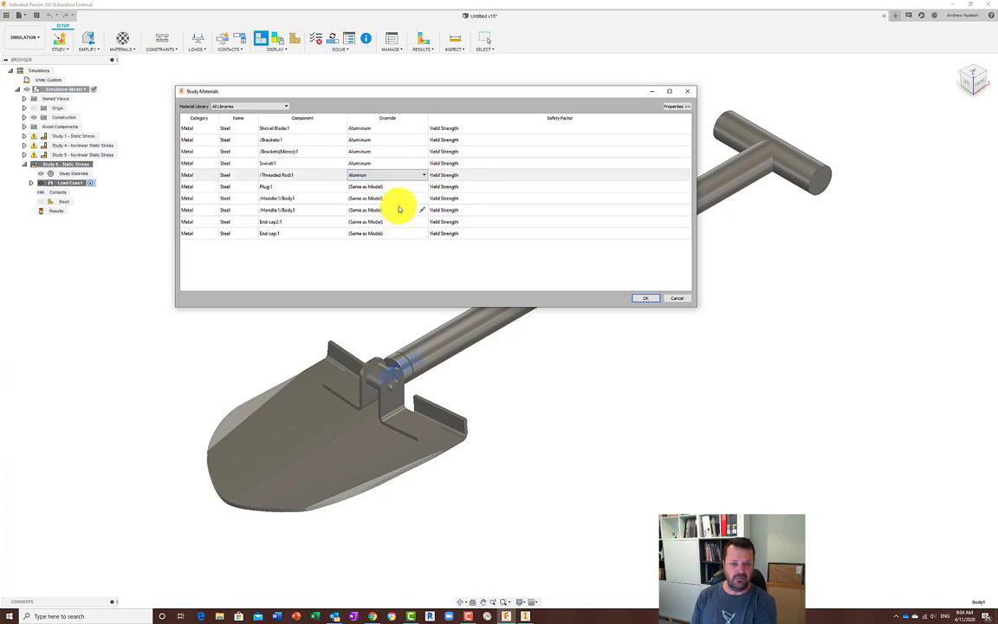
click(425, 187)
click(424, 187)
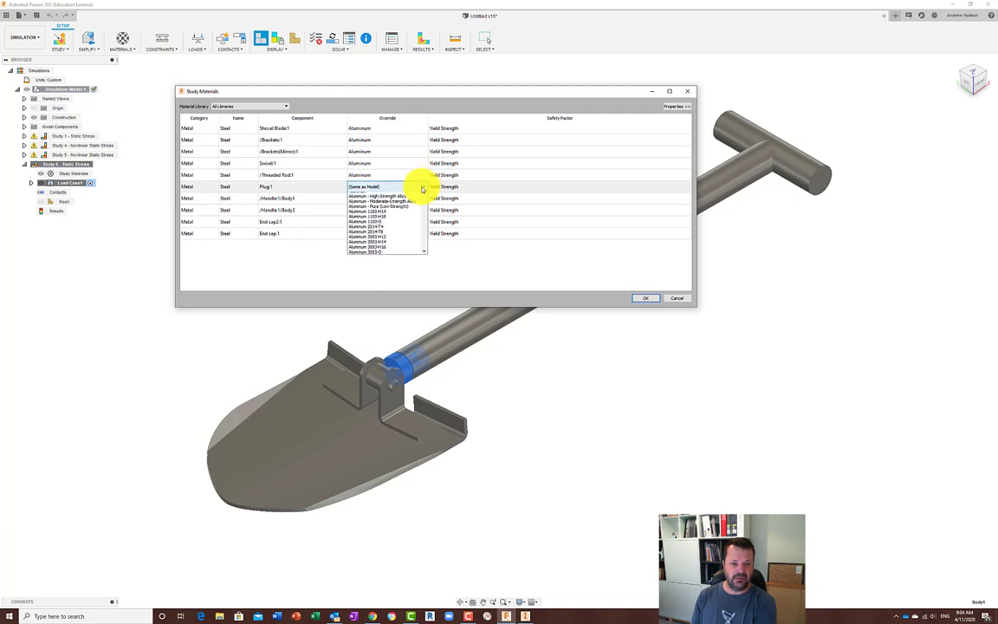
click(401, 232)
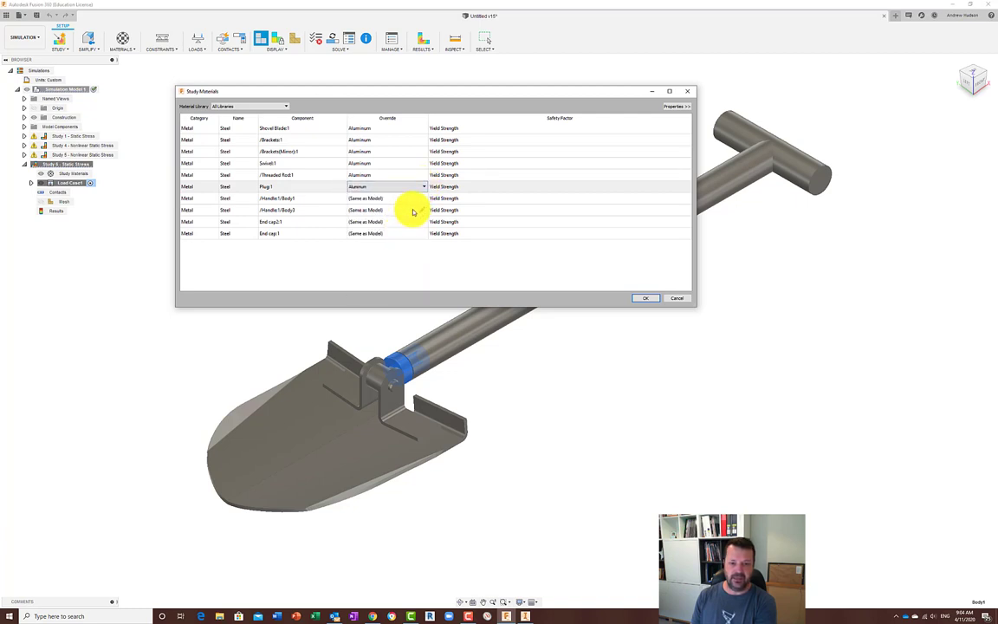
Set the override material of the handle's Body1 and Body3 to Aluminum
click(424, 200)
click(424, 198)
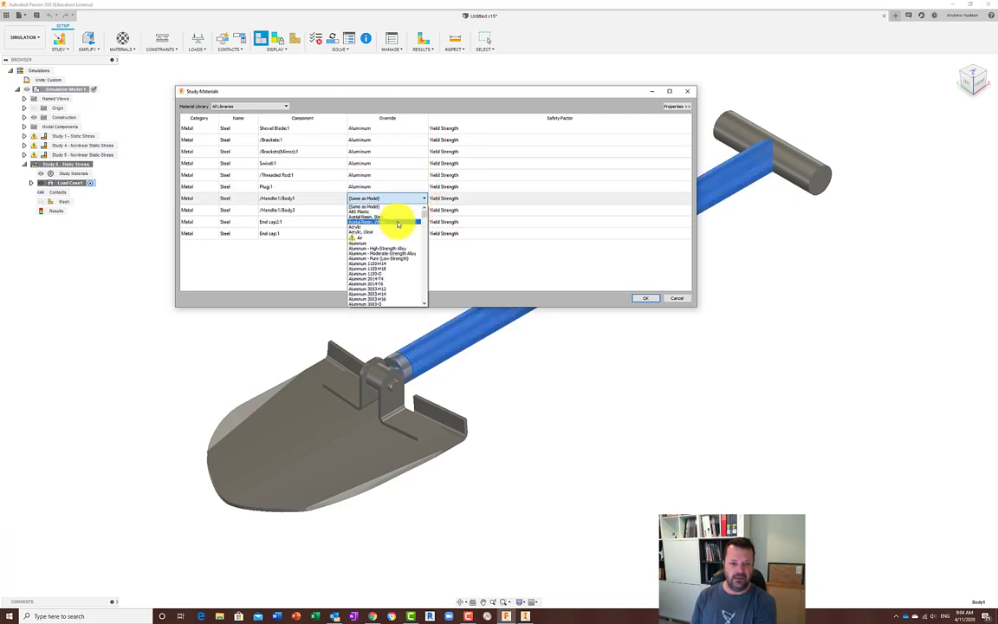
click(369, 243)
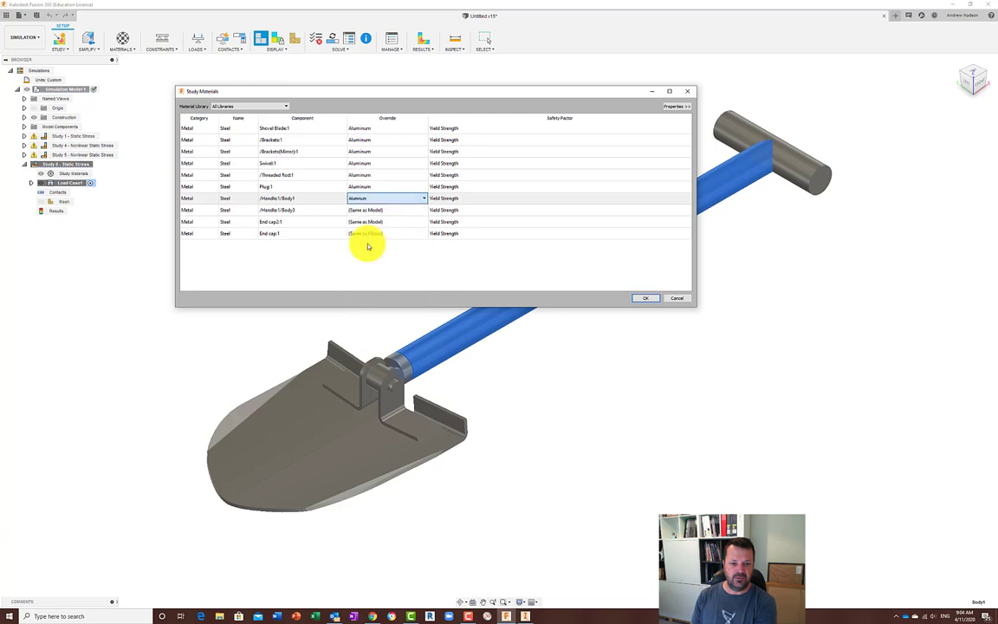
click(424, 211)
click(424, 210)
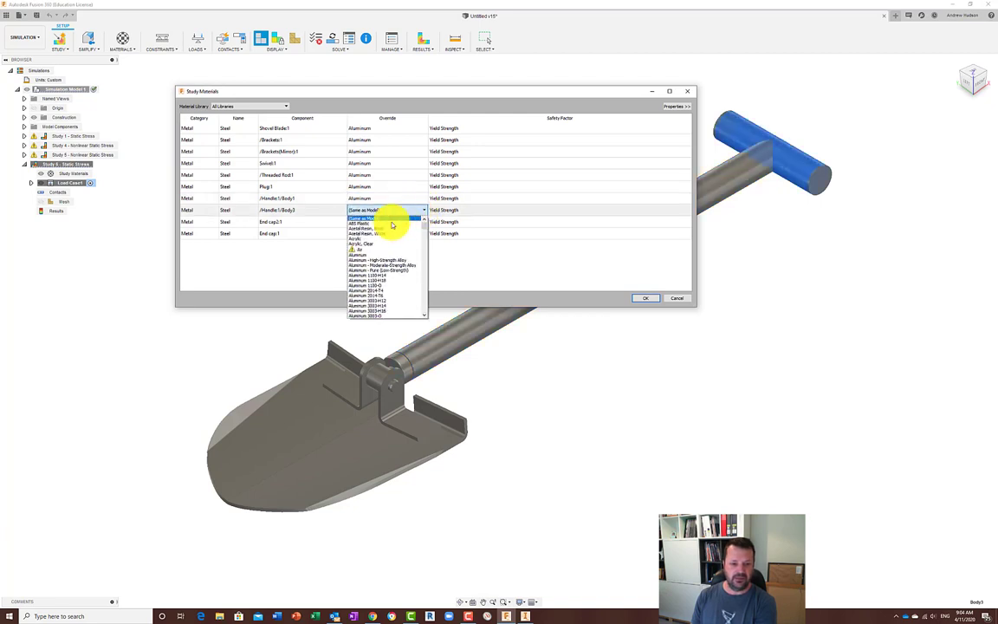
click(379, 256)
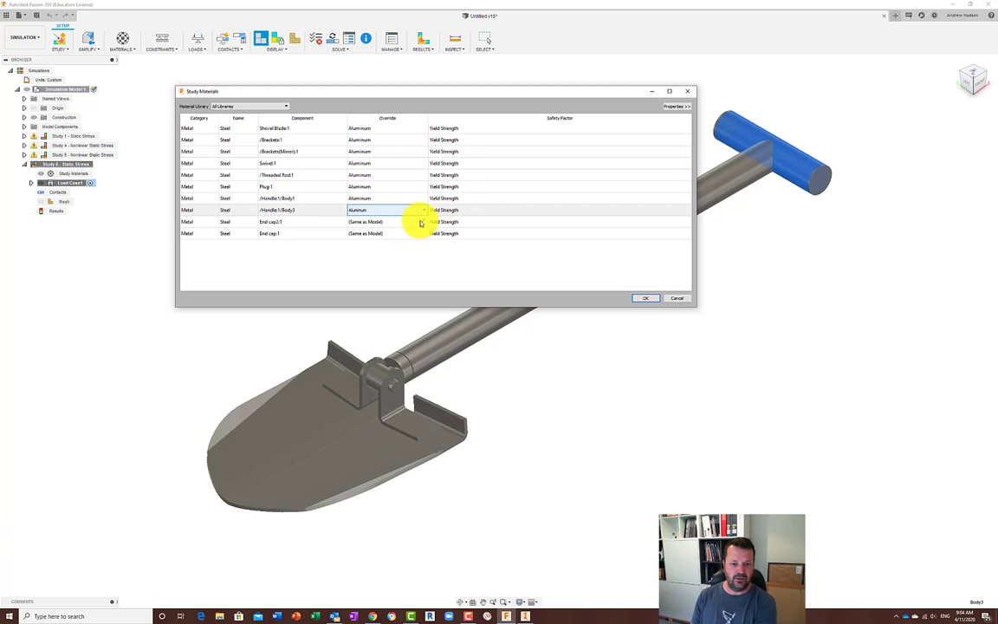
Set the override material of both End cap components to Aluminum and apply the study materials
click(420, 223)
click(421, 223)
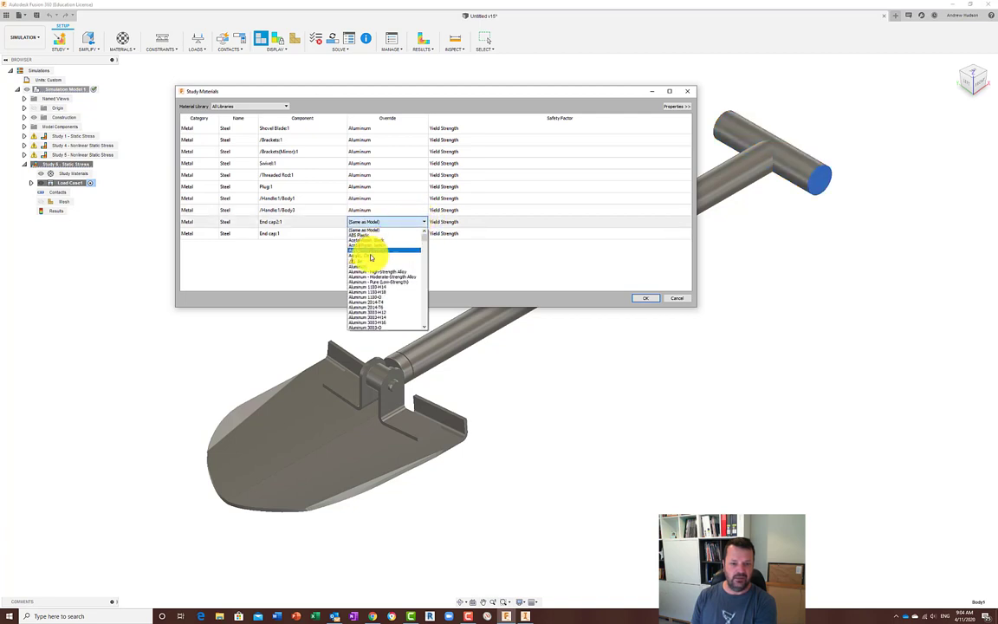
click(370, 259)
click(422, 233)
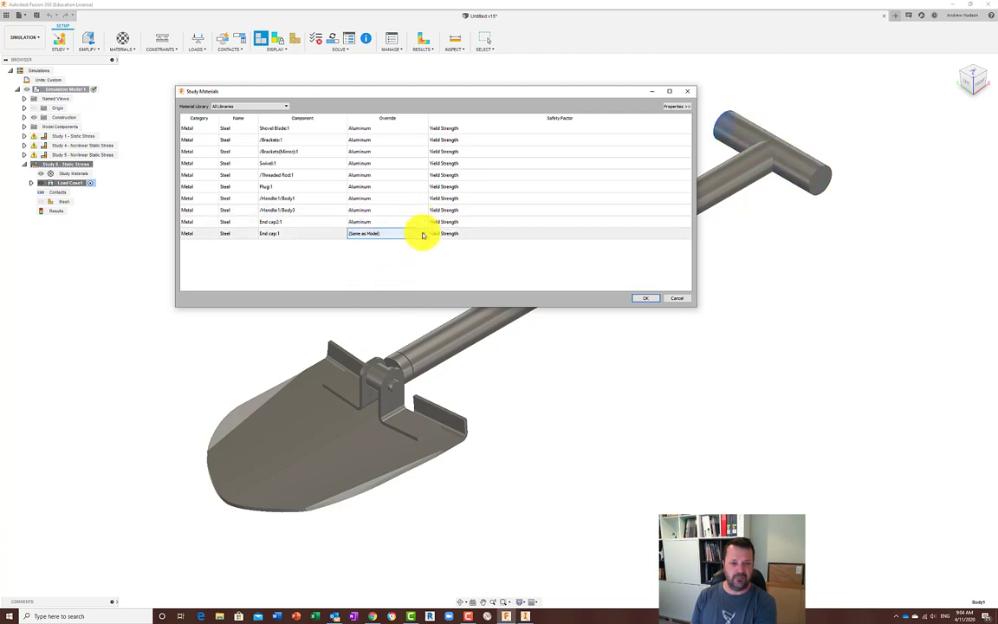
click(423, 234)
click(378, 280)
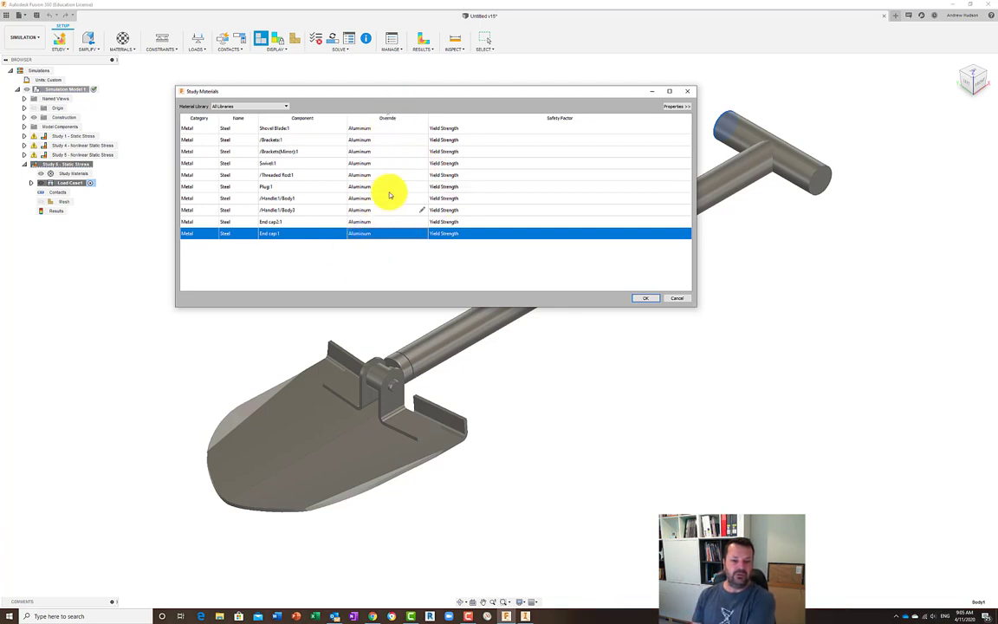
click(643, 299)
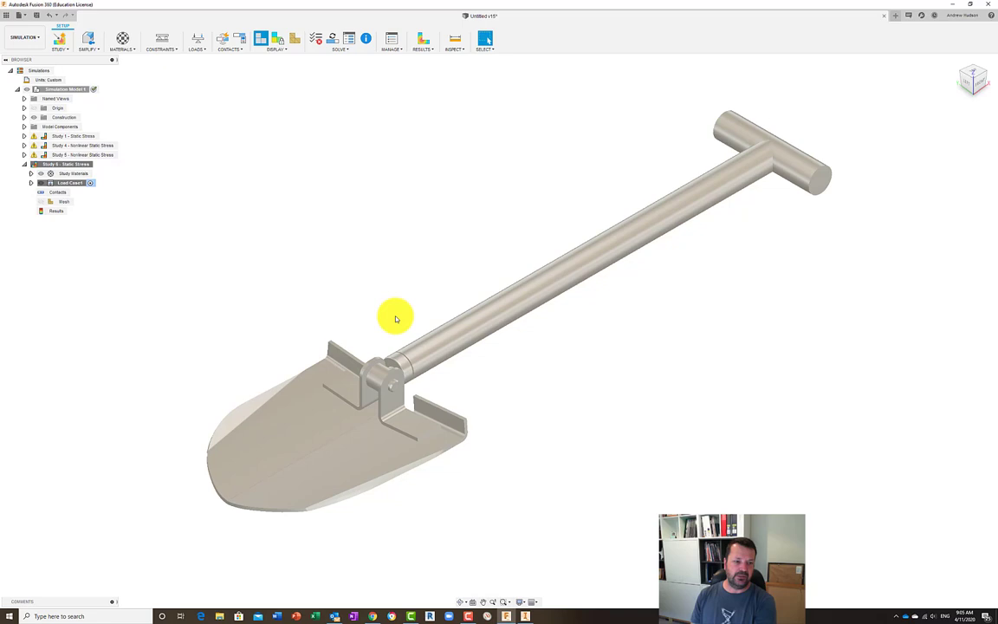
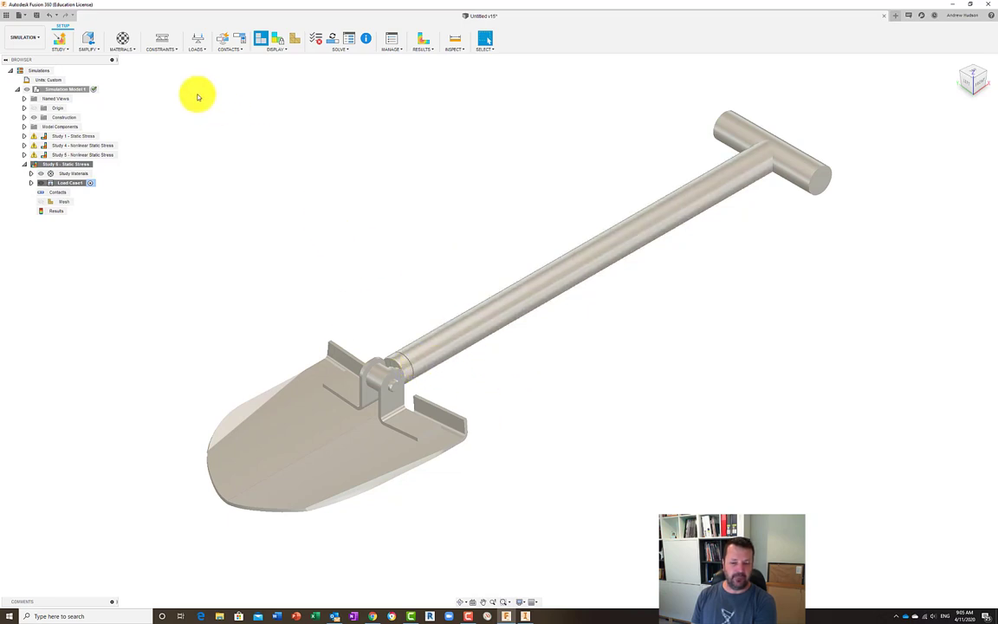
Apply a Fixed structural constraint to the near half of the shovel blade's upper surface
click(162, 39)
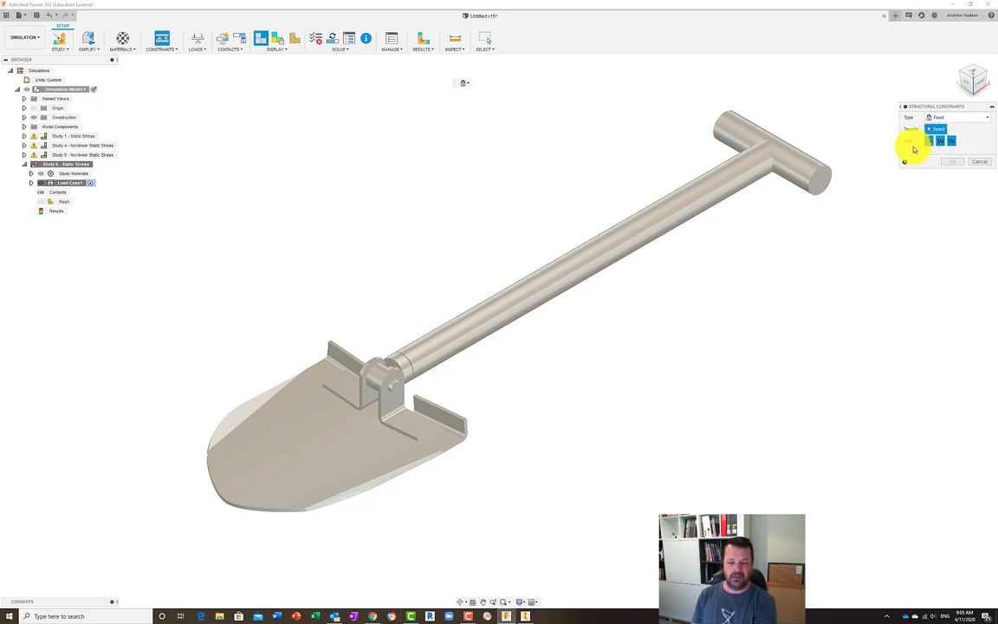
click(356, 462)
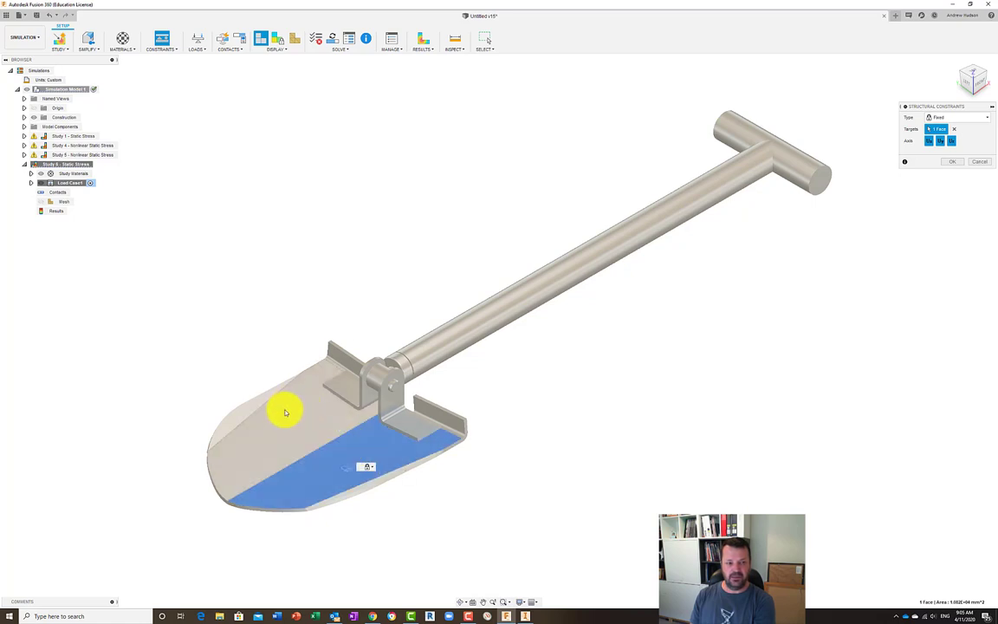
click(952, 161)
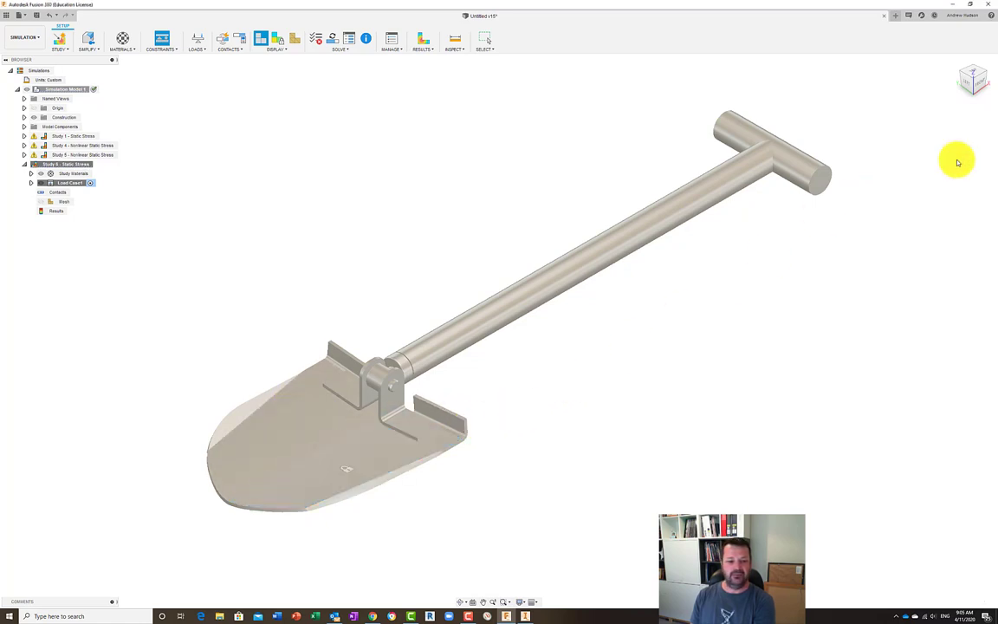
Apply a 1000 N force load to the thin edge face of the near bracket, on the handle side
click(198, 40)
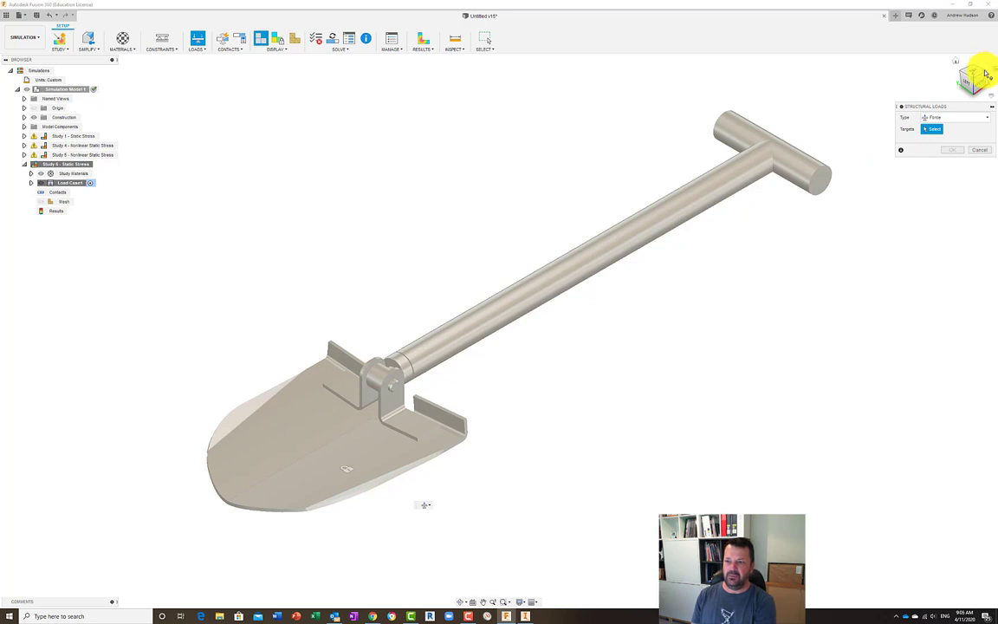
mouse_move(983, 71)
shift+middle_down()
mouse_move(895, 80)
mouse_move(920, 89)
shift+middle_up()
scroll(437, 389, up, 3)
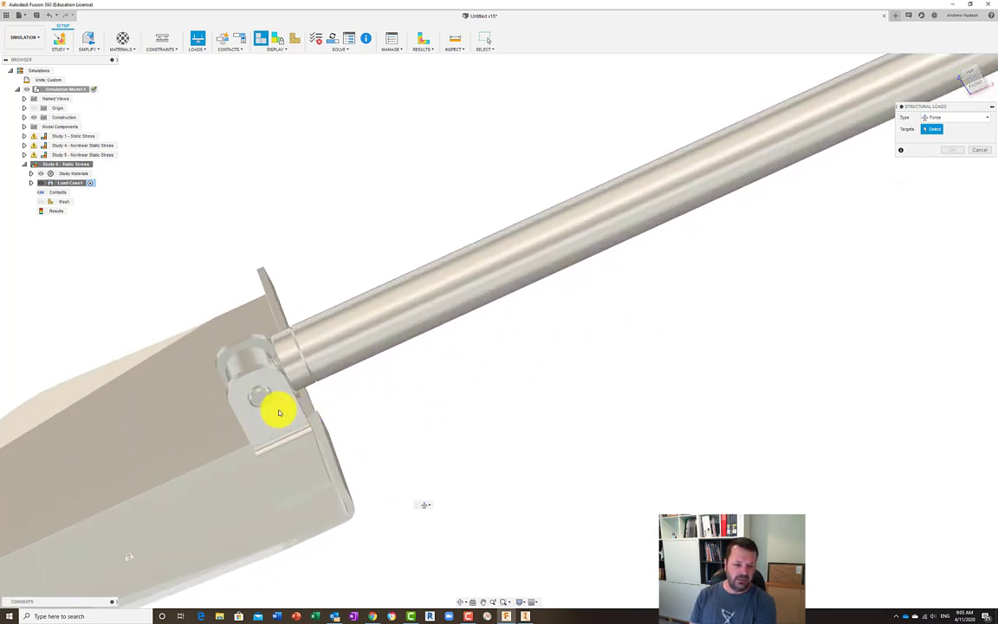
scroll(430, 397, up, 5)
middle_drag(414, 401, 606, 277)
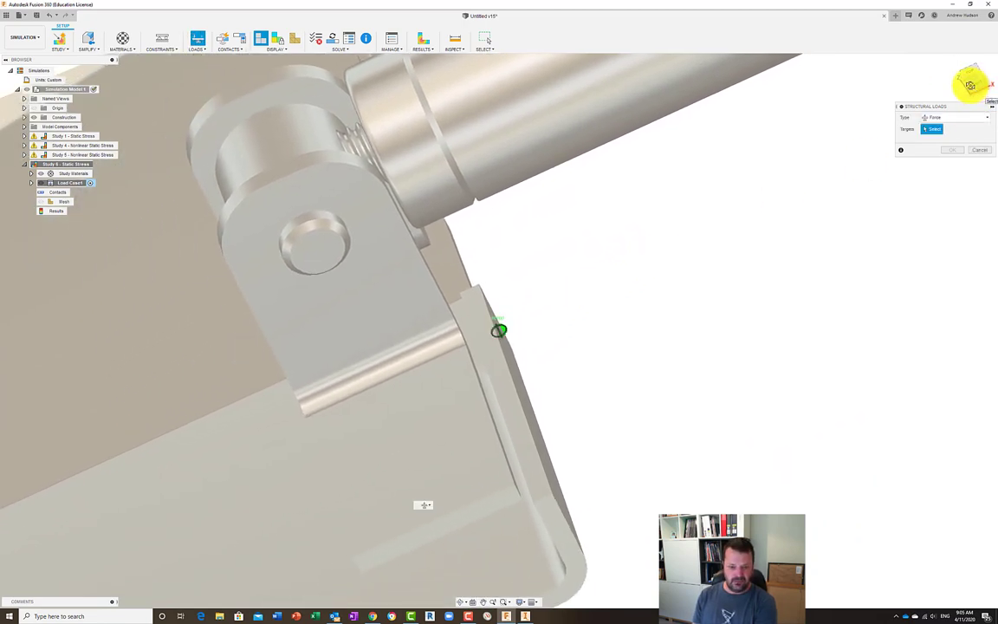
shift+middle_drag(970, 84, 964, 82)
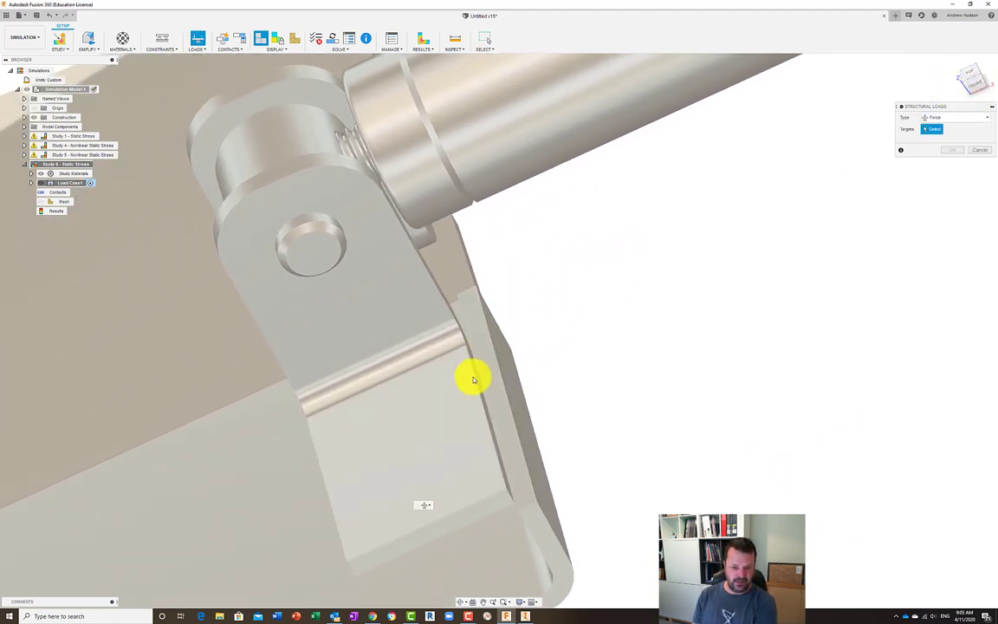
scroll(478, 383, up, 3)
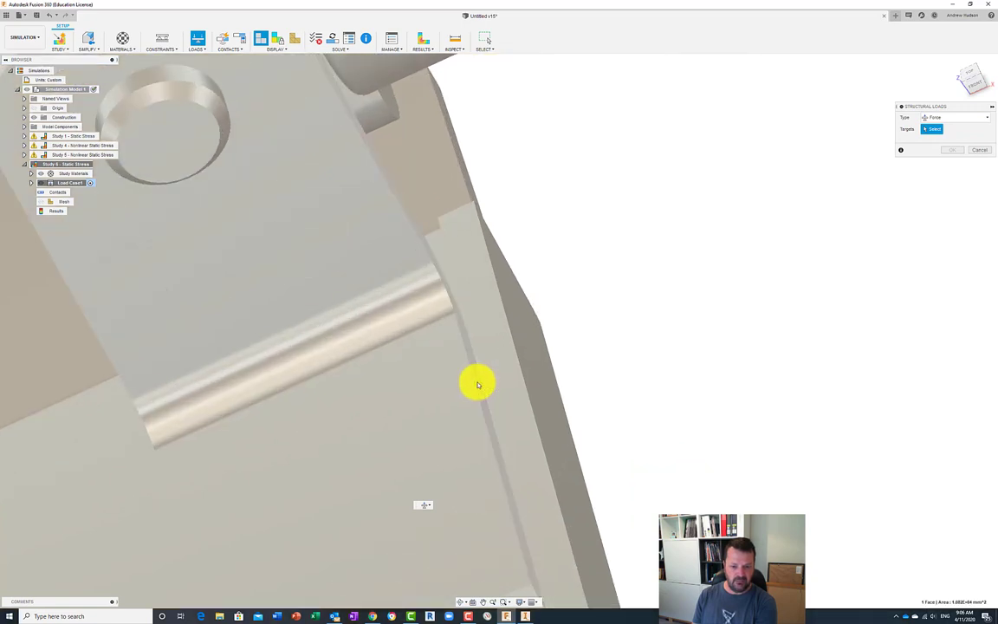
click(476, 384)
text(1000 N)
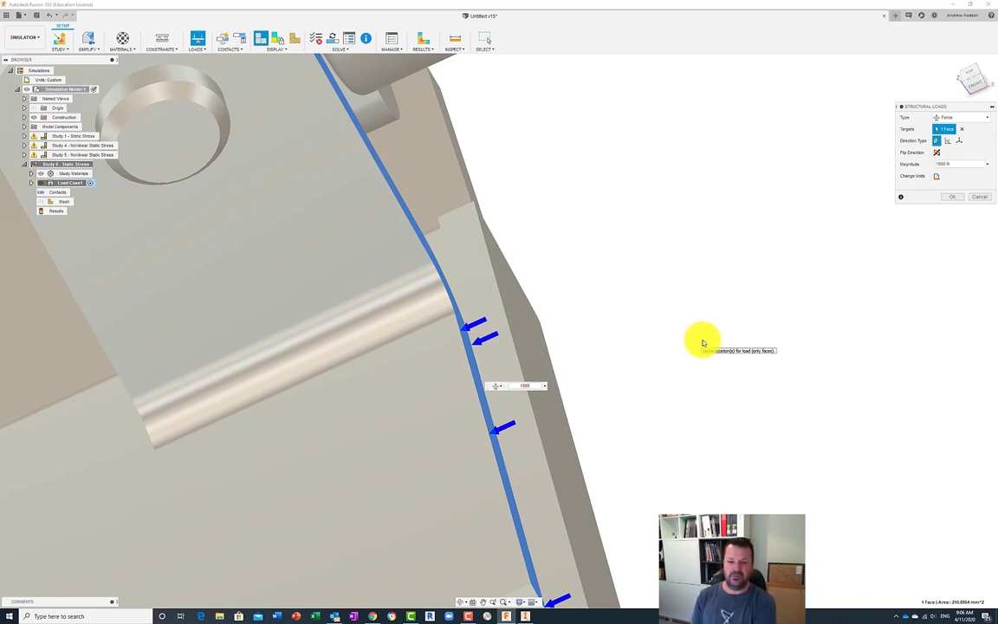
click(950, 198)
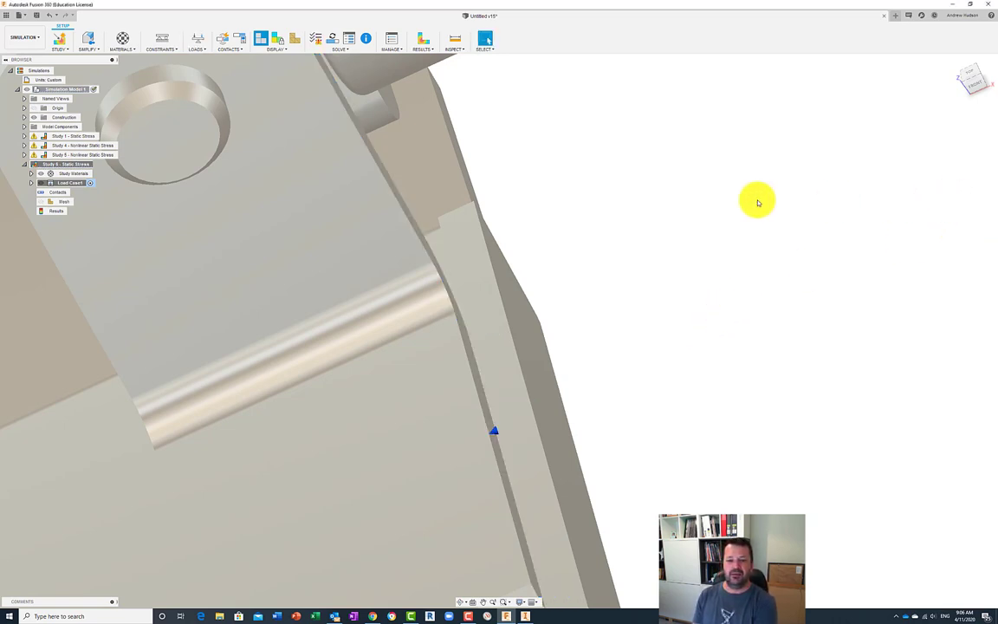
Generate automatic contacts for the assembly with a solids detection tolerance of 0.10 mm
shift+middle_drag(561, 289, 576, 287)
scroll(870, 229, down, 5)
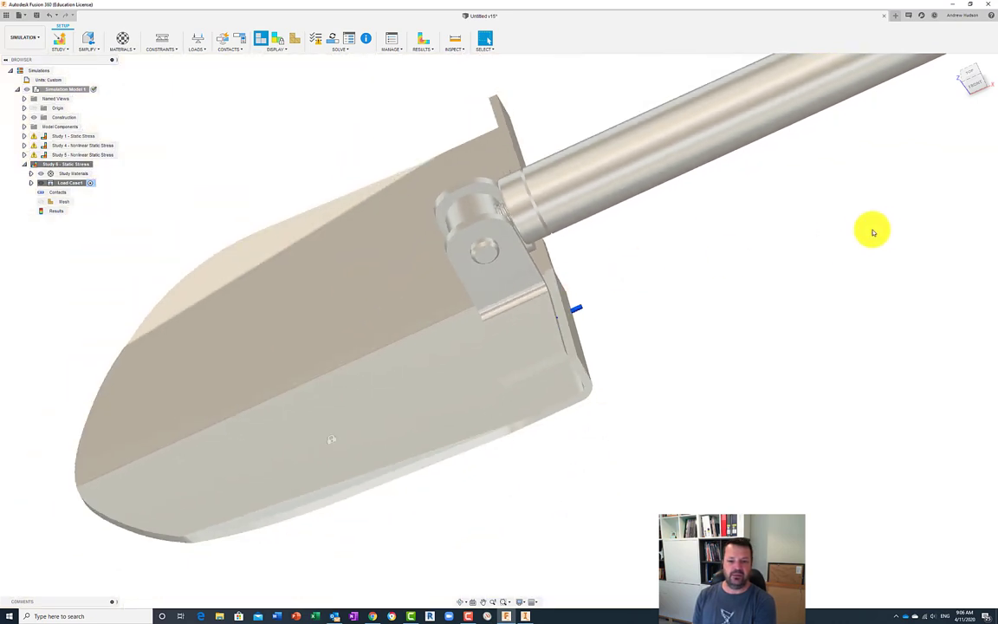
middle_drag(879, 224, 525, 309)
scroll(558, 329, down, 3)
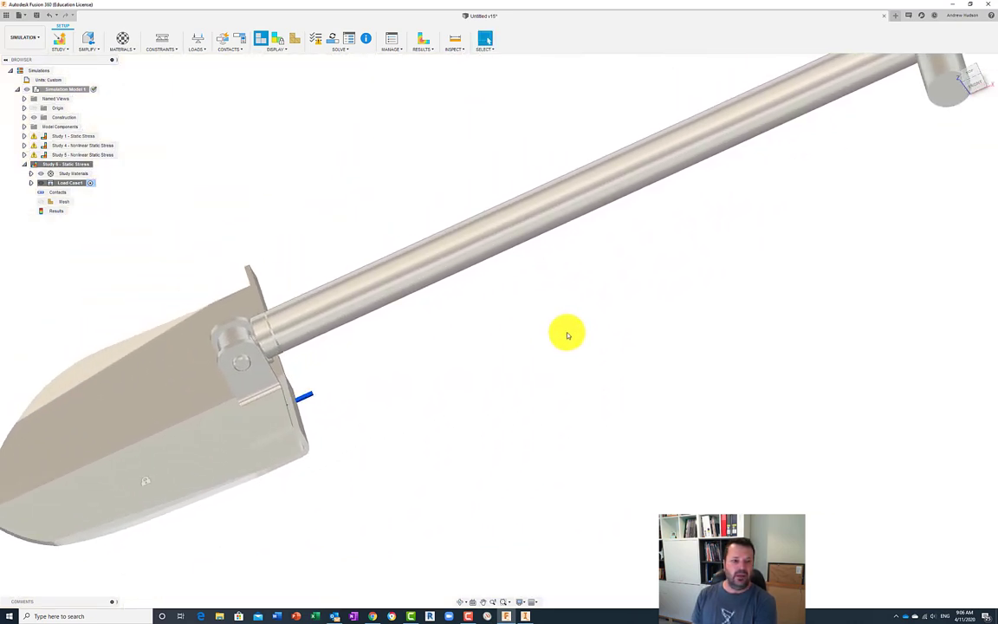
click(225, 42)
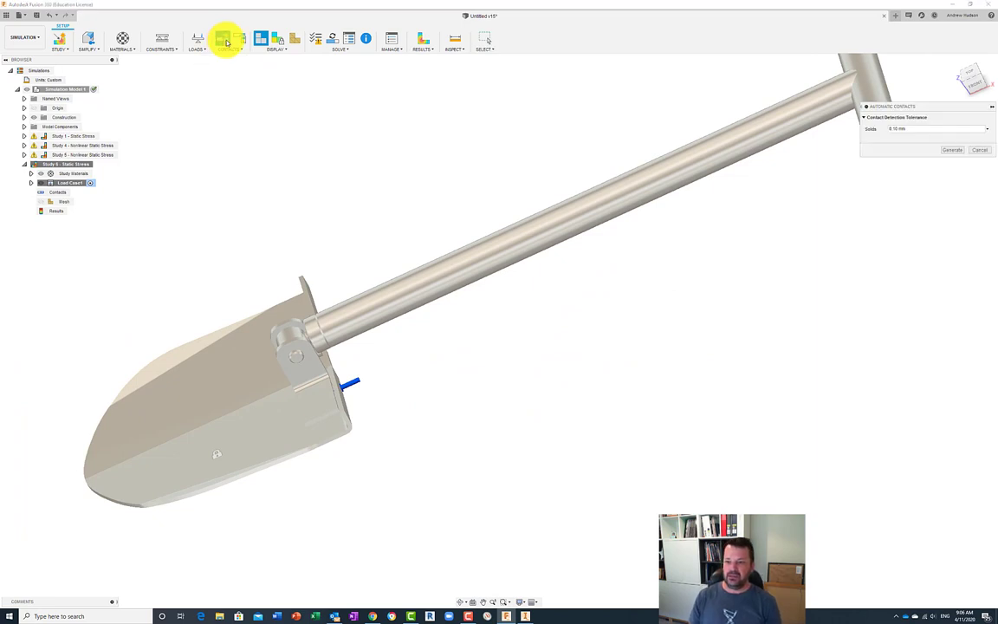
click(952, 150)
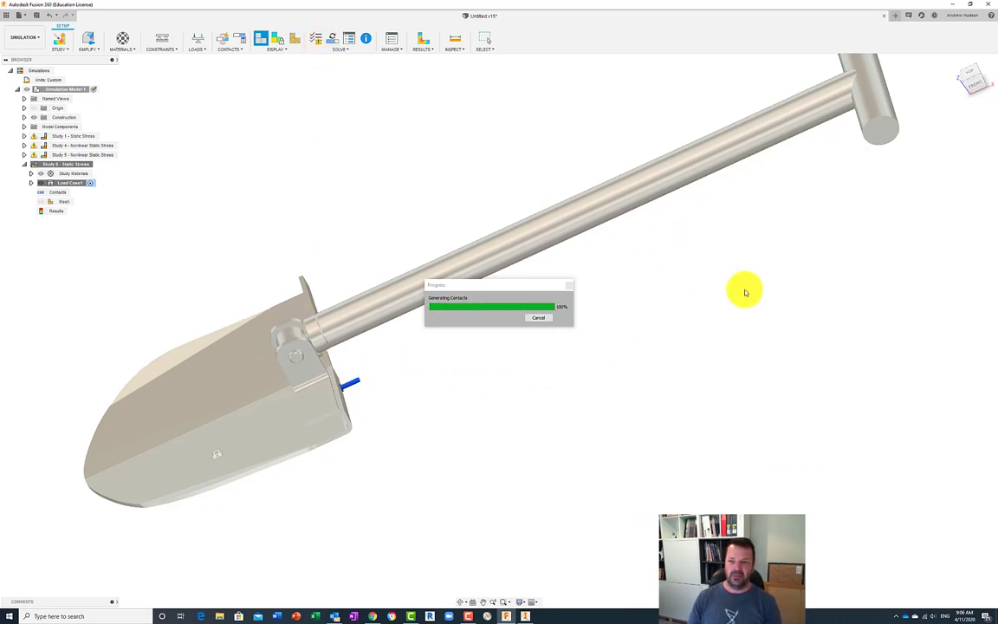
Solve Study 6 - Static Stress on the cloud and expand its job status details
click(966, 84)
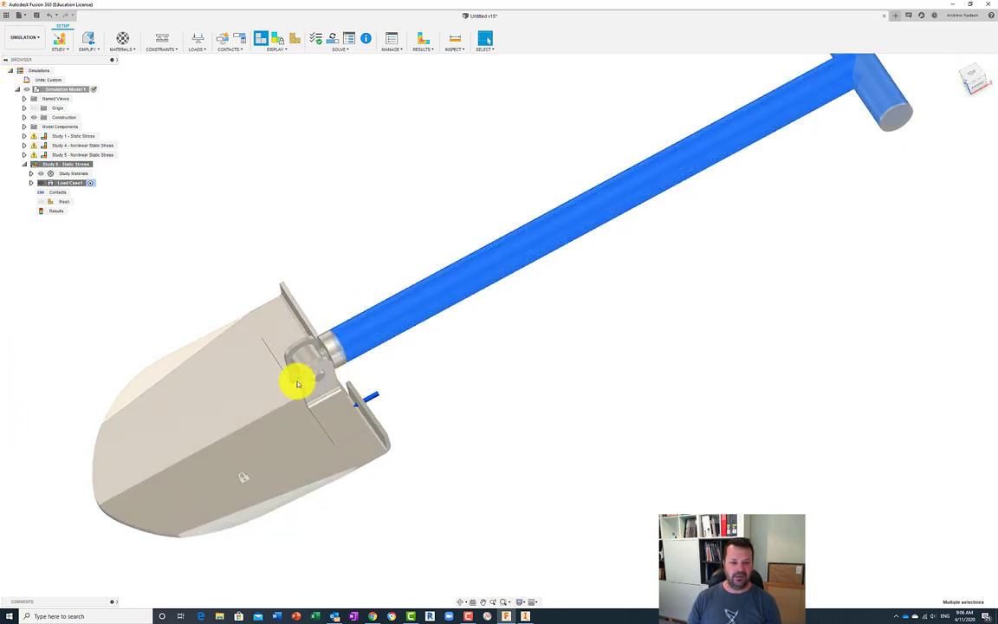
scroll(322, 417, up, 3)
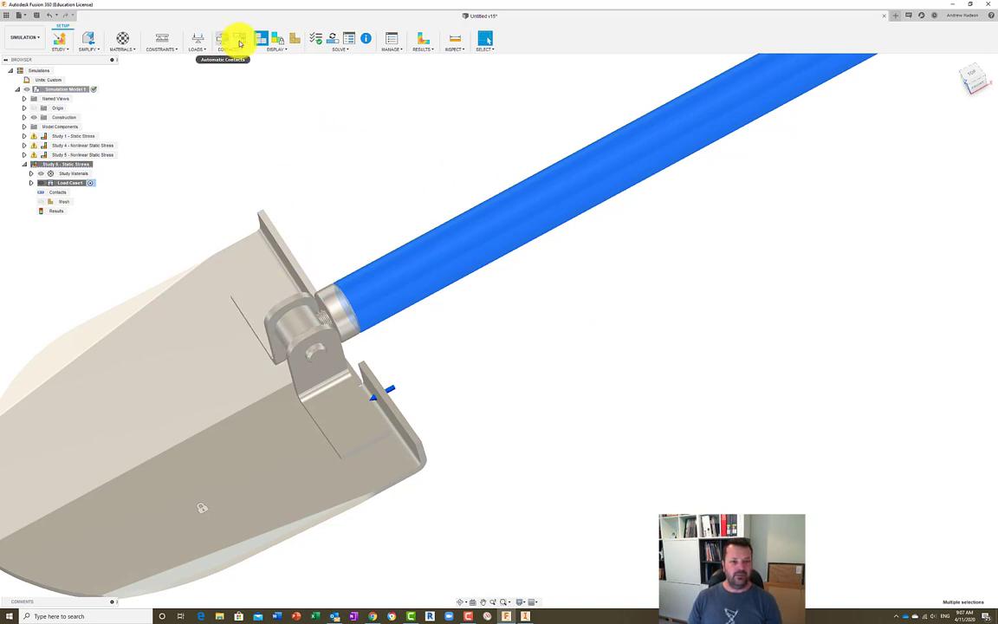
click(333, 39)
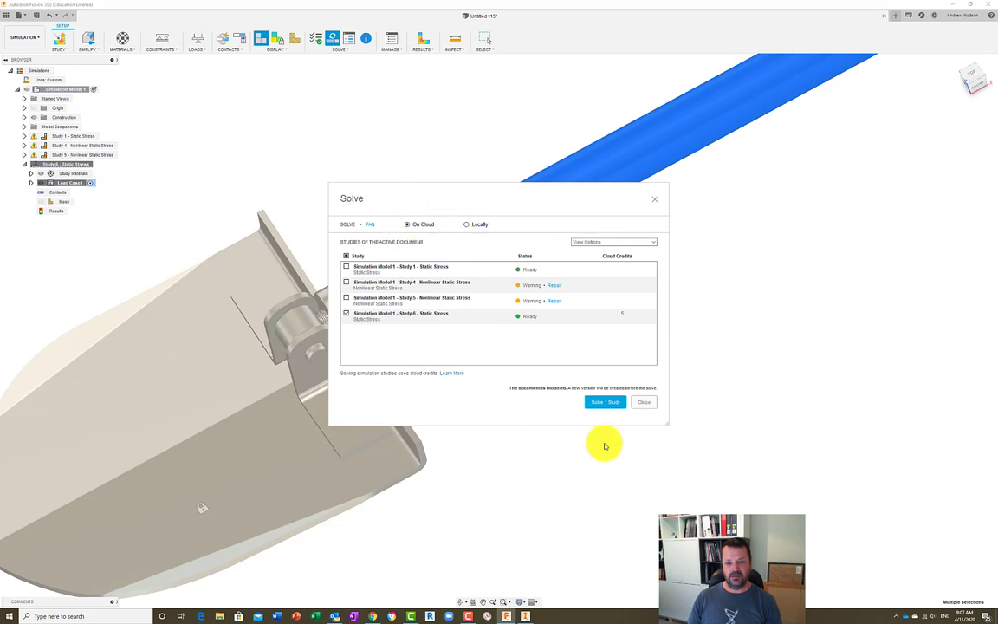
click(605, 403)
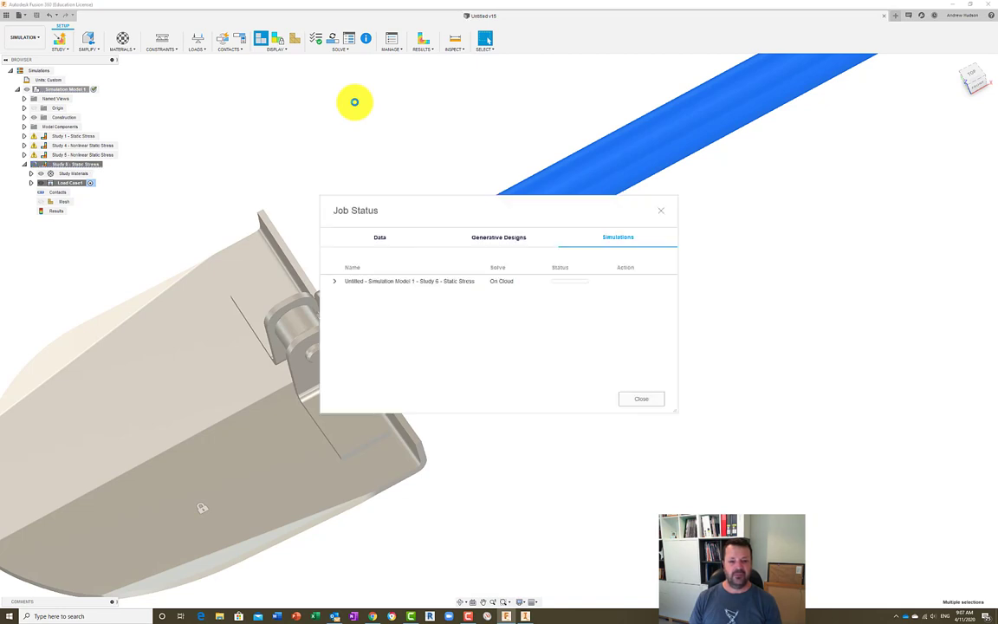
click(334, 282)
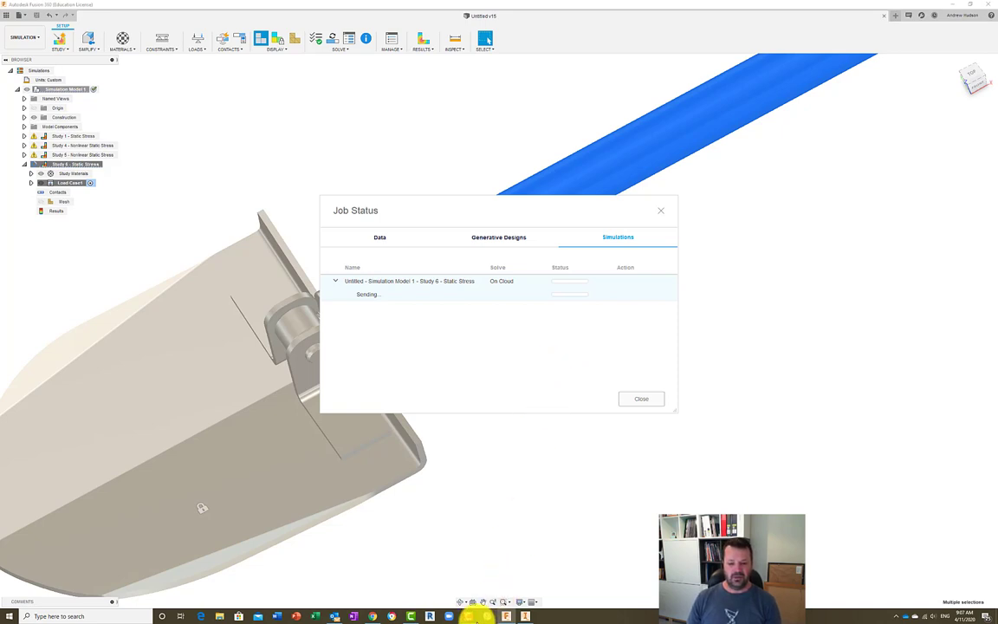
mouse_move(468, 616)
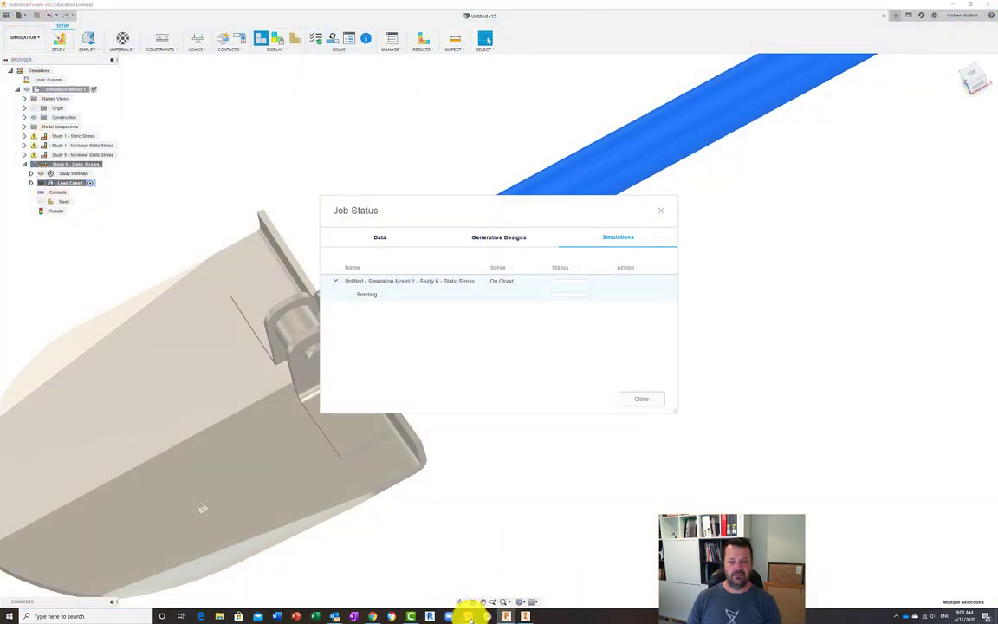
click(474, 590)
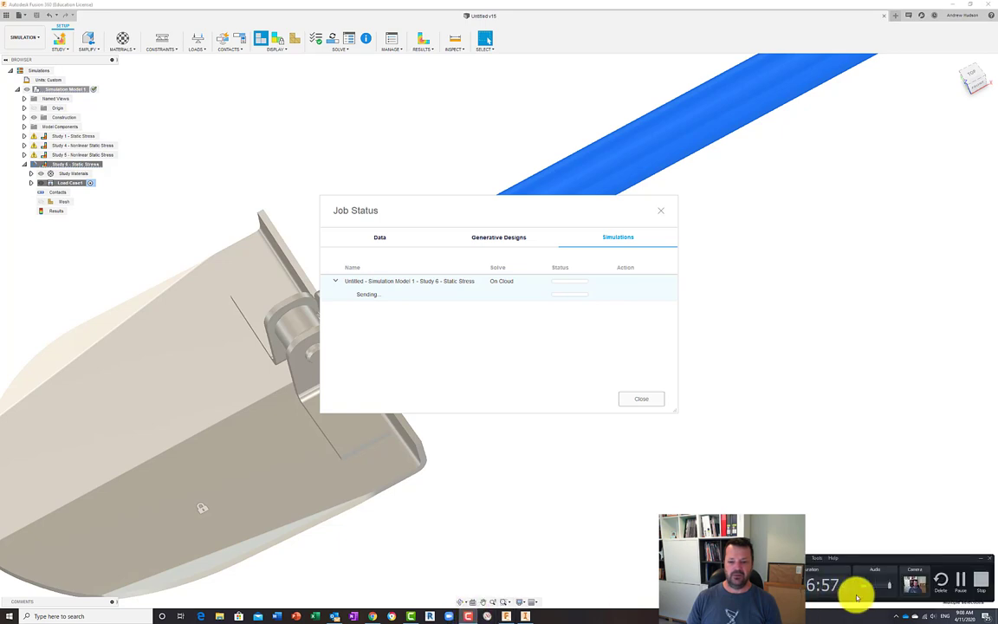
click(947, 582)
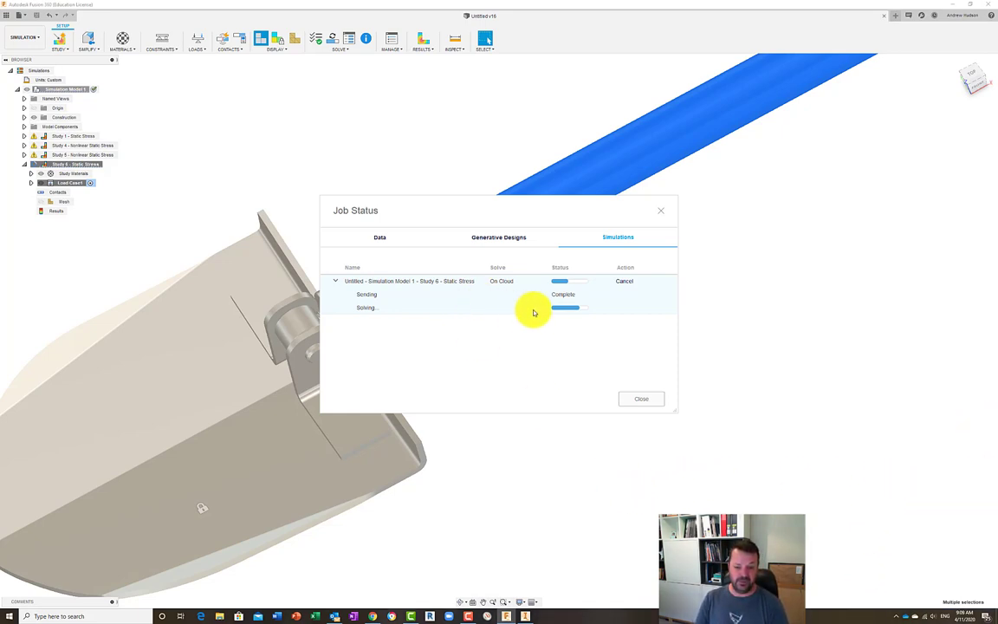
mouse_move(576, 315)
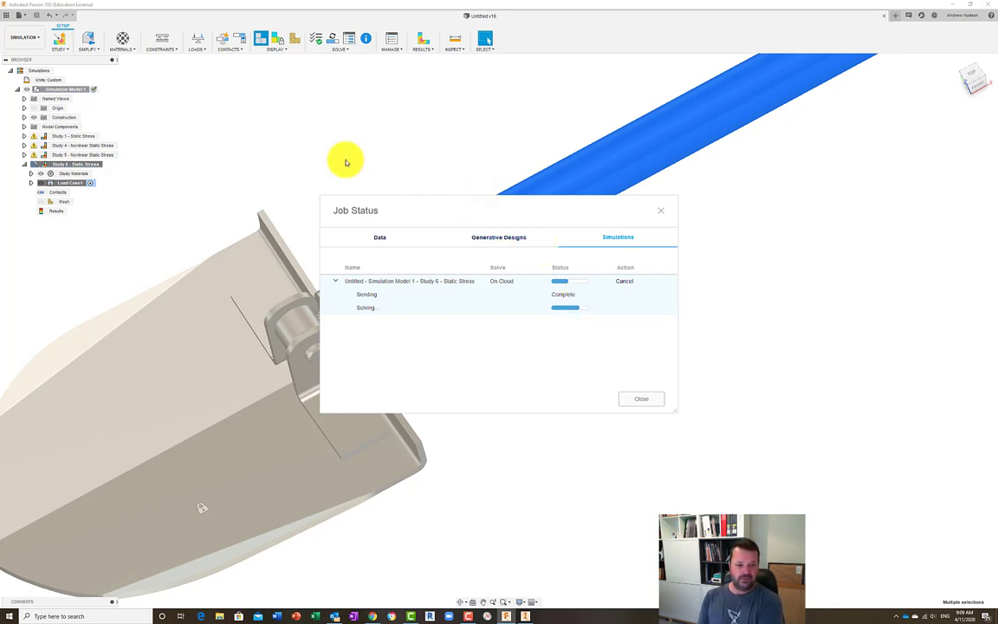
drag(503, 205, 637, 123)
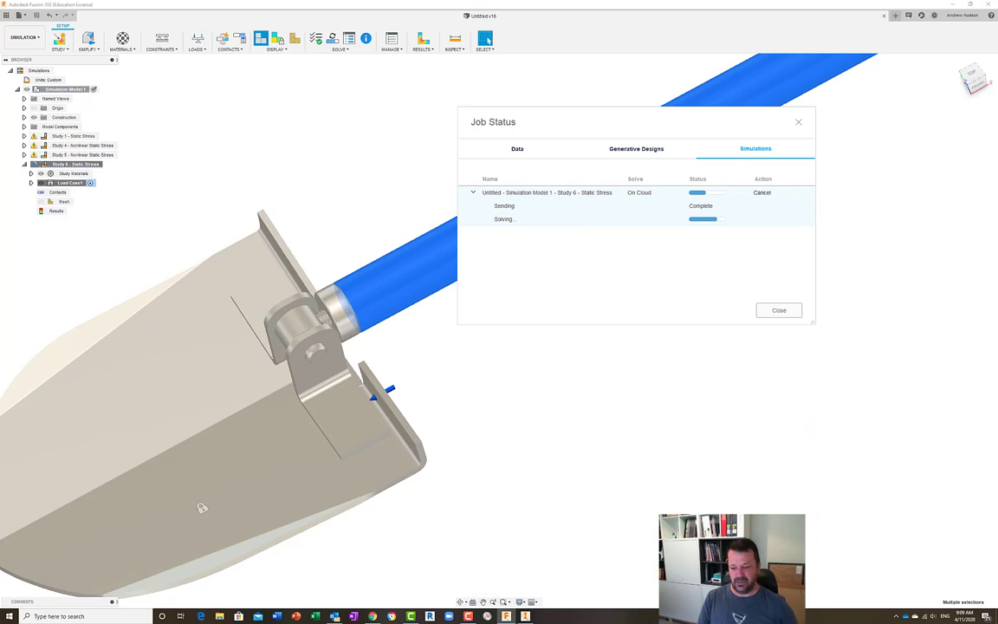
mouse_move(468, 615)
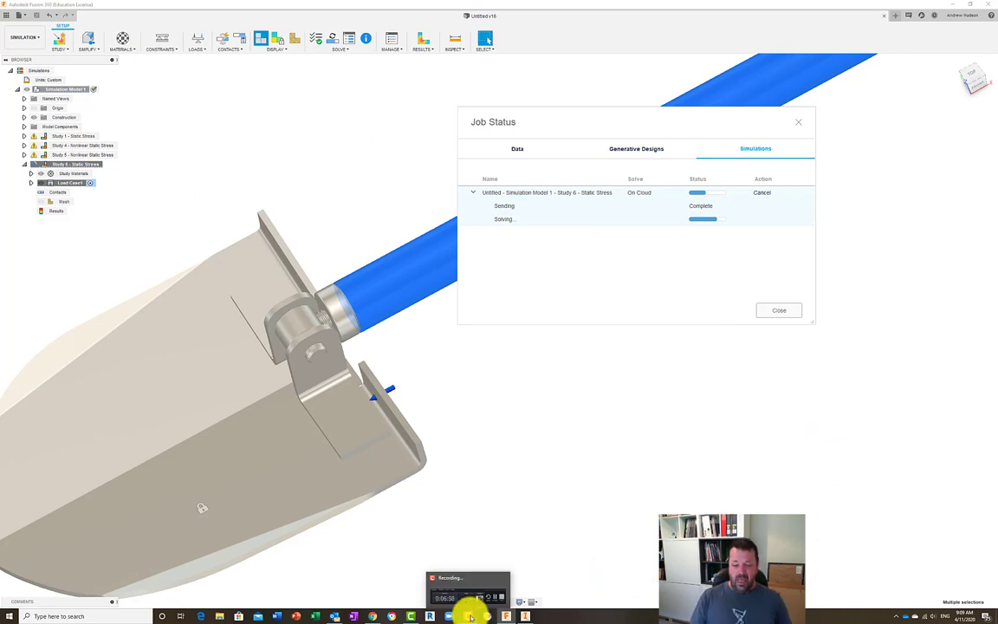
mouse_move(485, 599)
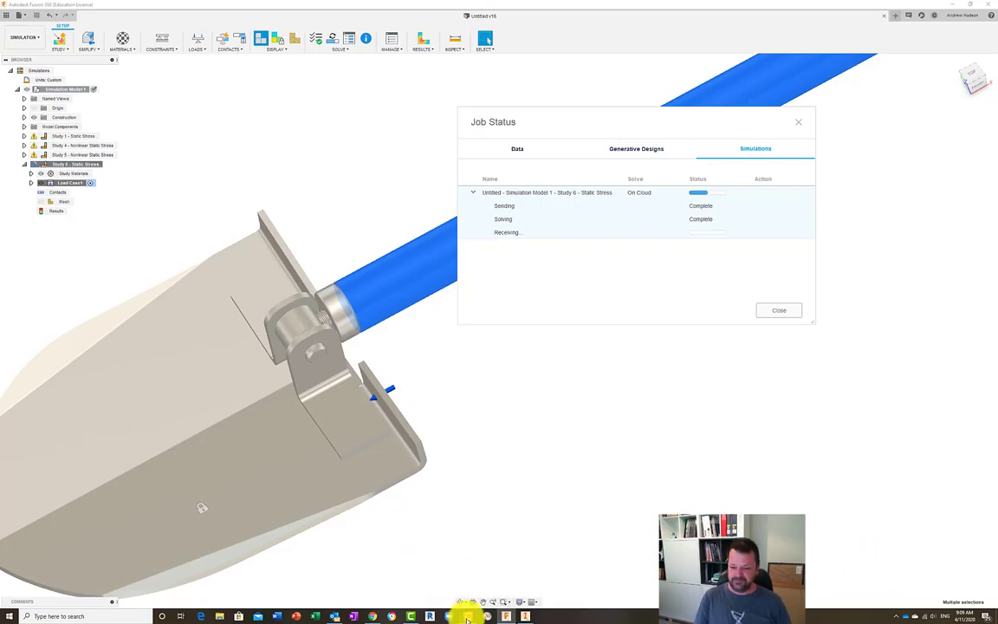
mouse_move(467, 617)
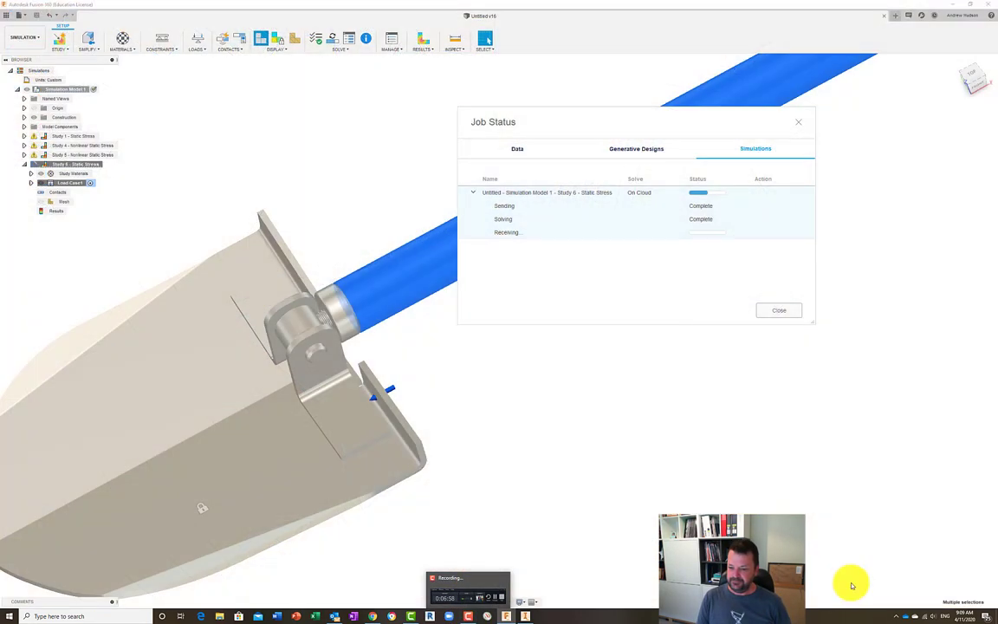
click(468, 615)
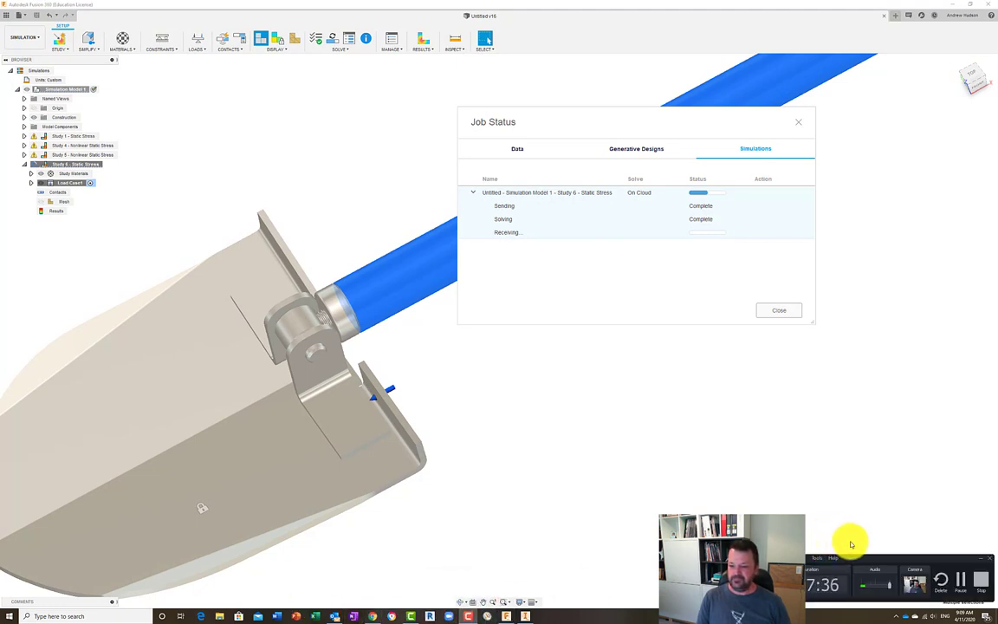
click(742, 365)
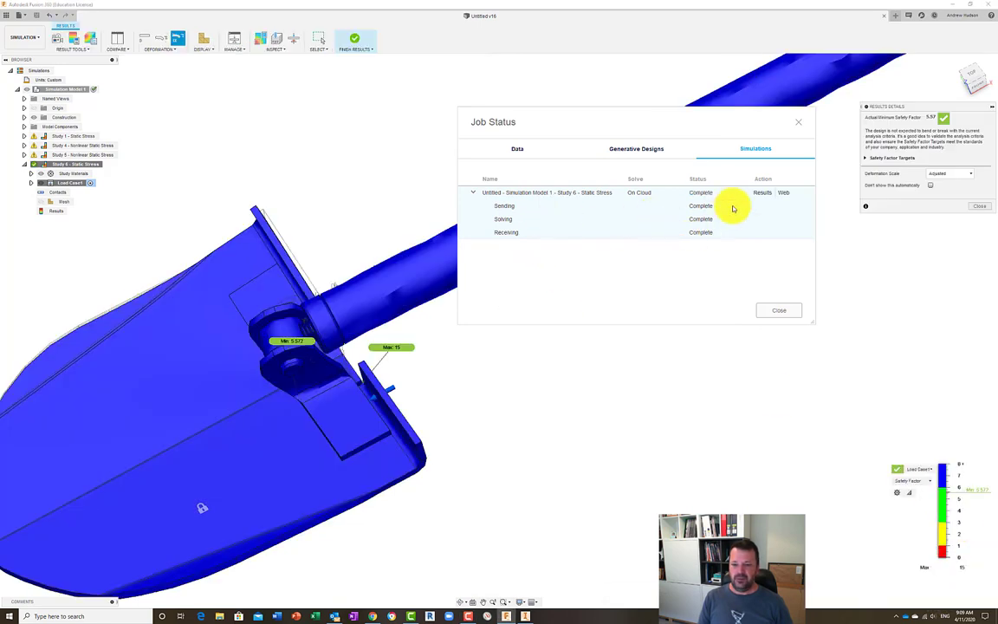
Close the job status window and examine the safety factor results around the shovel's bracket joint
click(779, 311)
shift+middle_drag(323, 352, 300, 378)
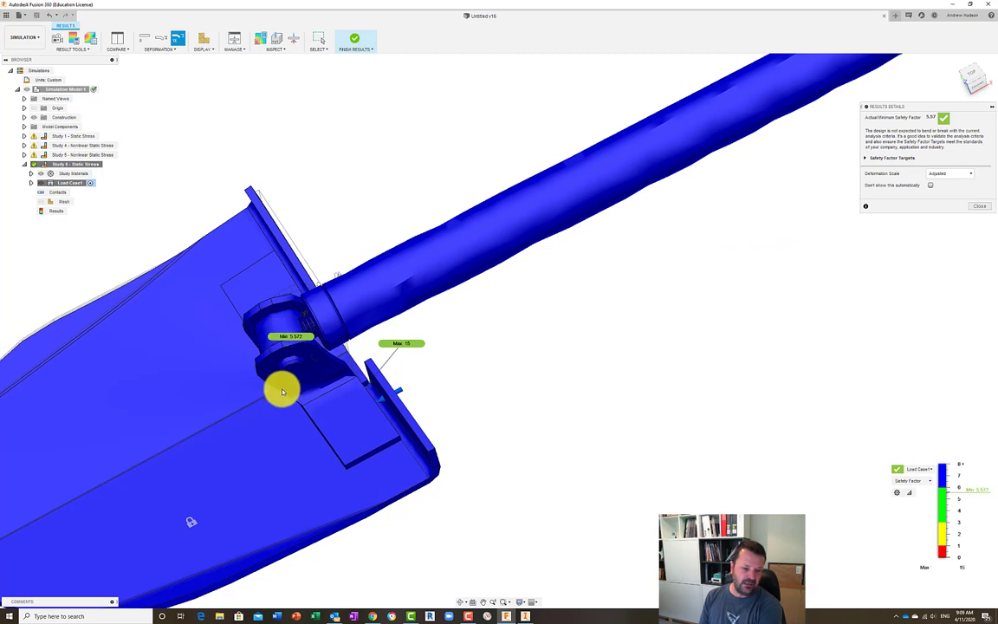
Examine the bracket joint up close and compare its safety factor colours with the result legend
scroll(294, 392, up, 3)
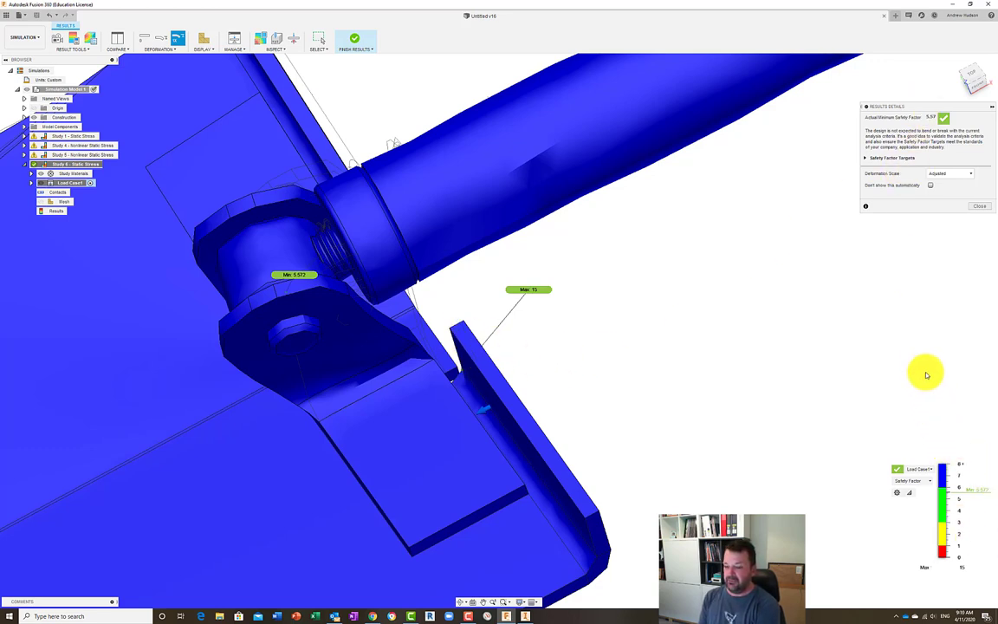
click(468, 616)
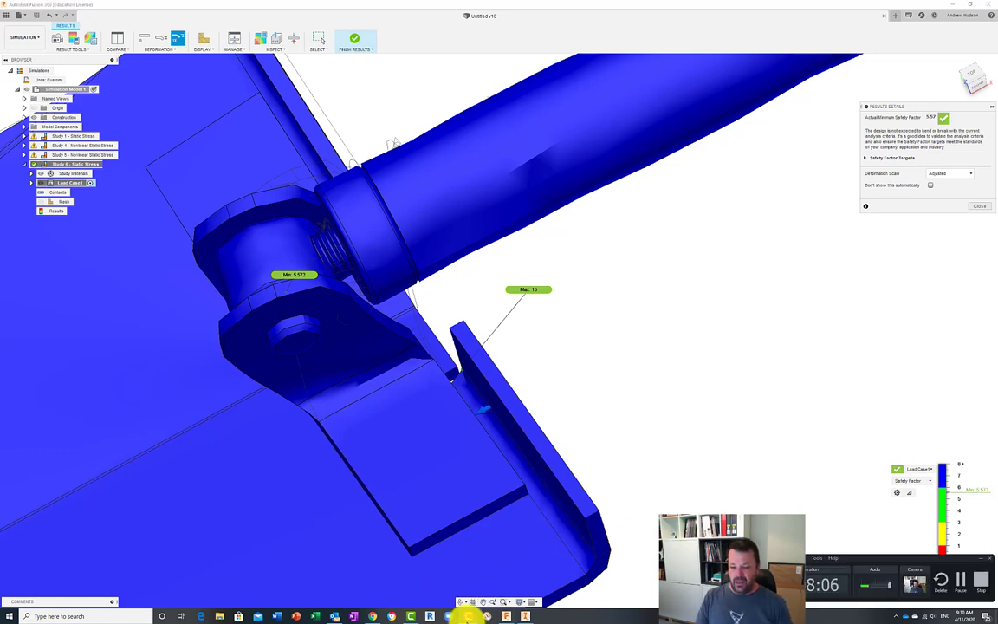
click(956, 582)
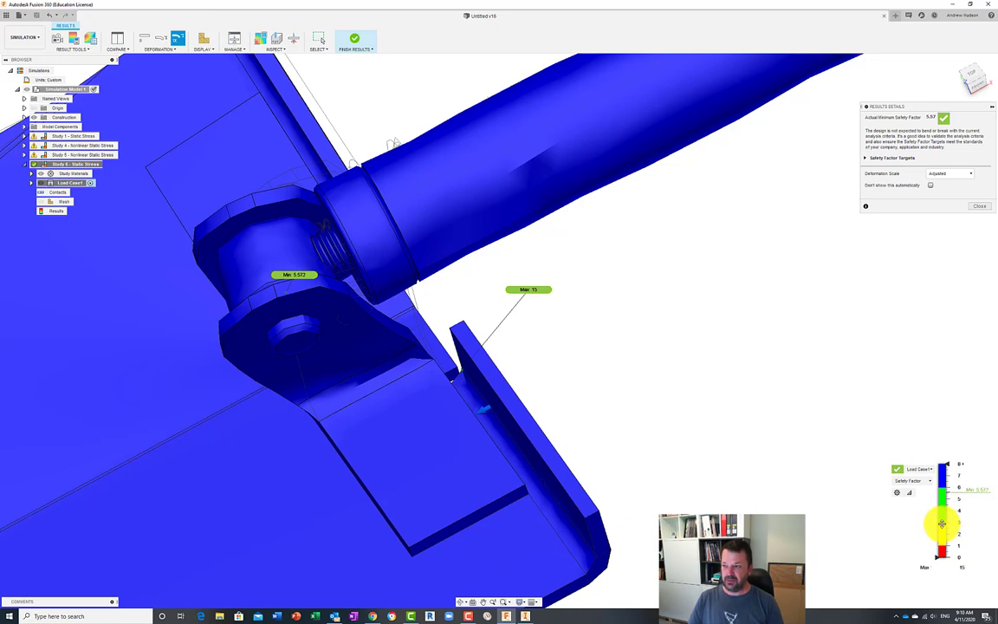
drag(952, 525, 943, 510)
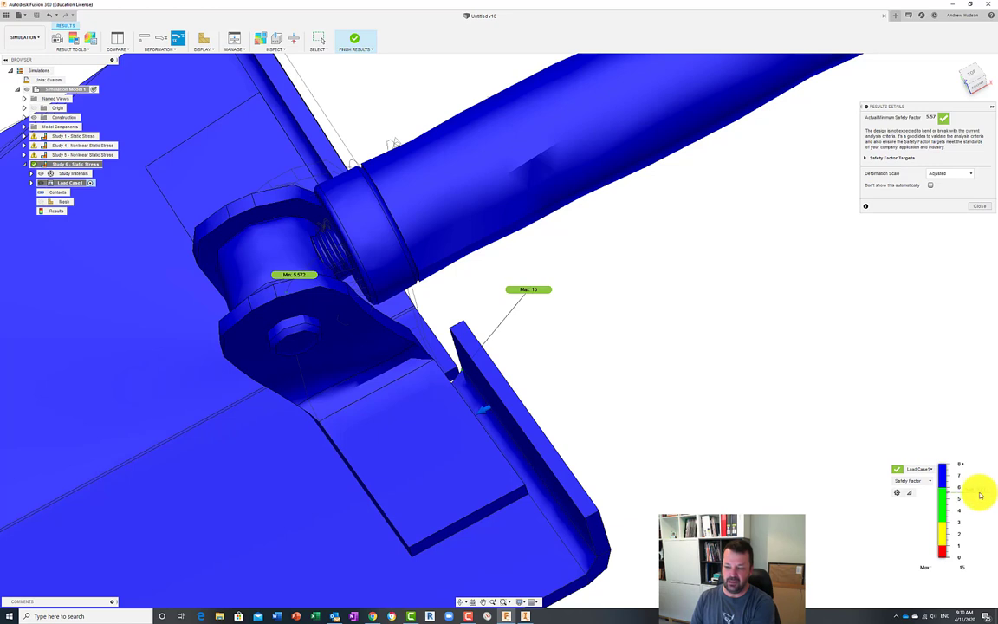
mouse_move(960, 517)
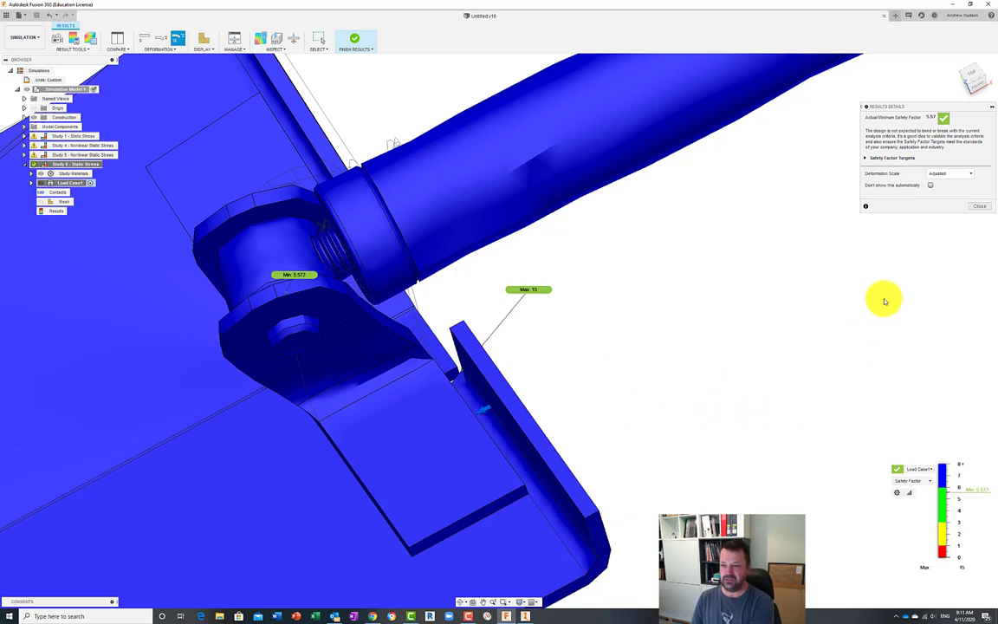
Review the safety factor targets for the shovel in the results details, then close the details
scroll(756, 336, down, 2)
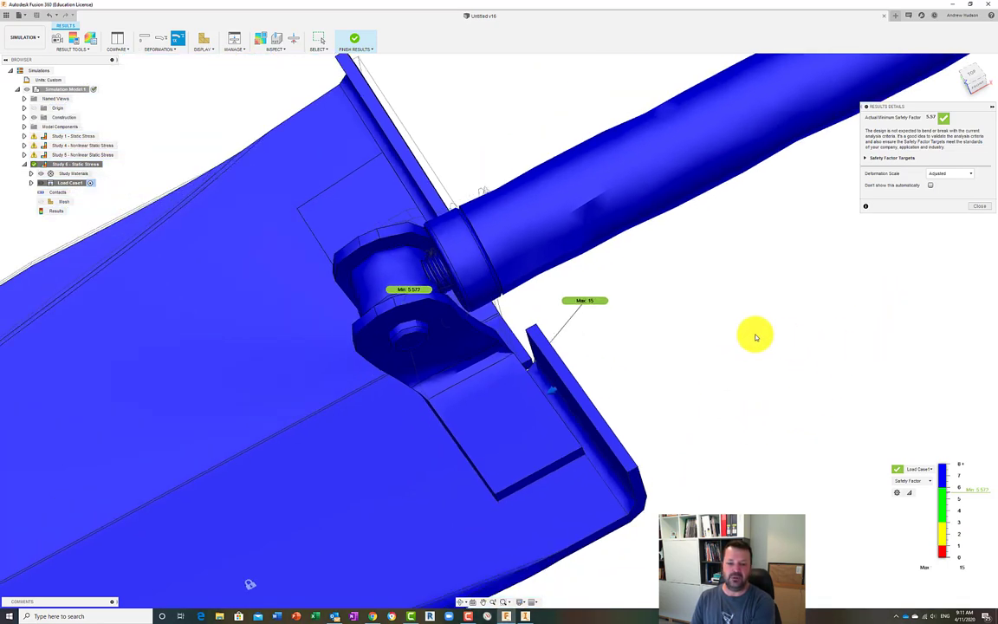
scroll(754, 335, down, 1)
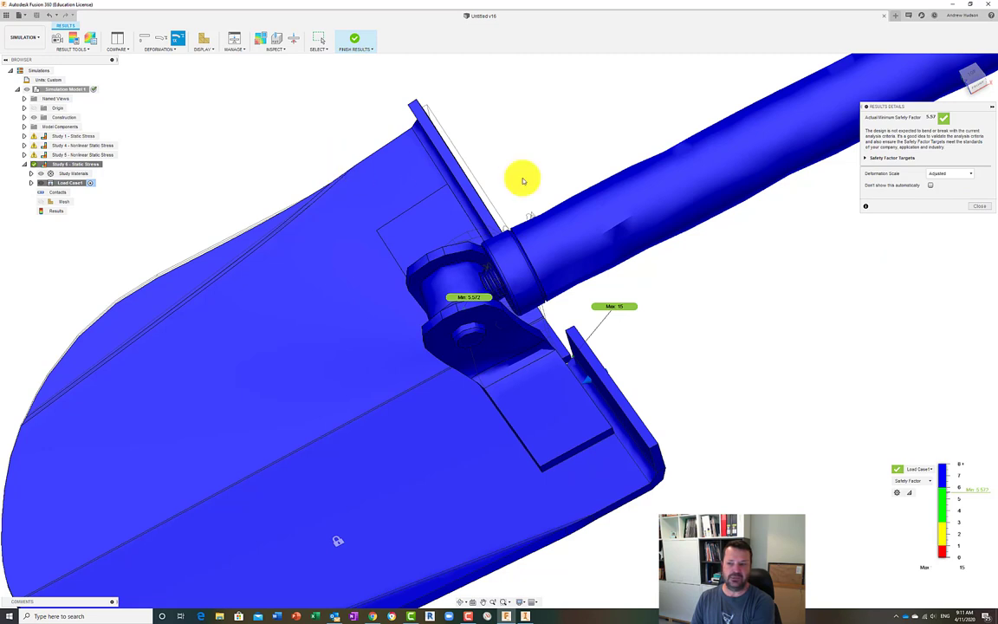
click(866, 159)
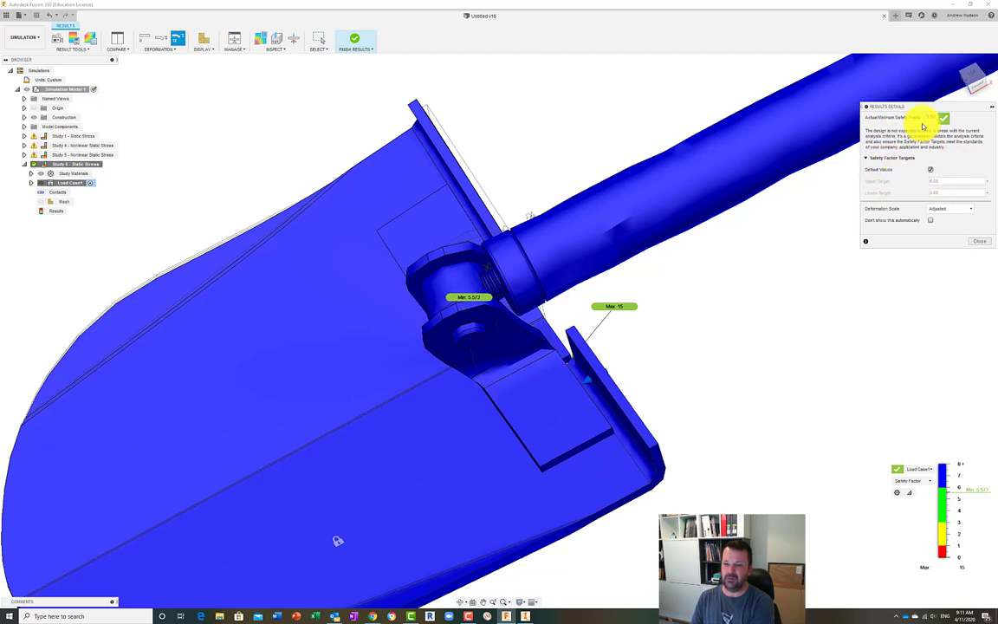
click(976, 241)
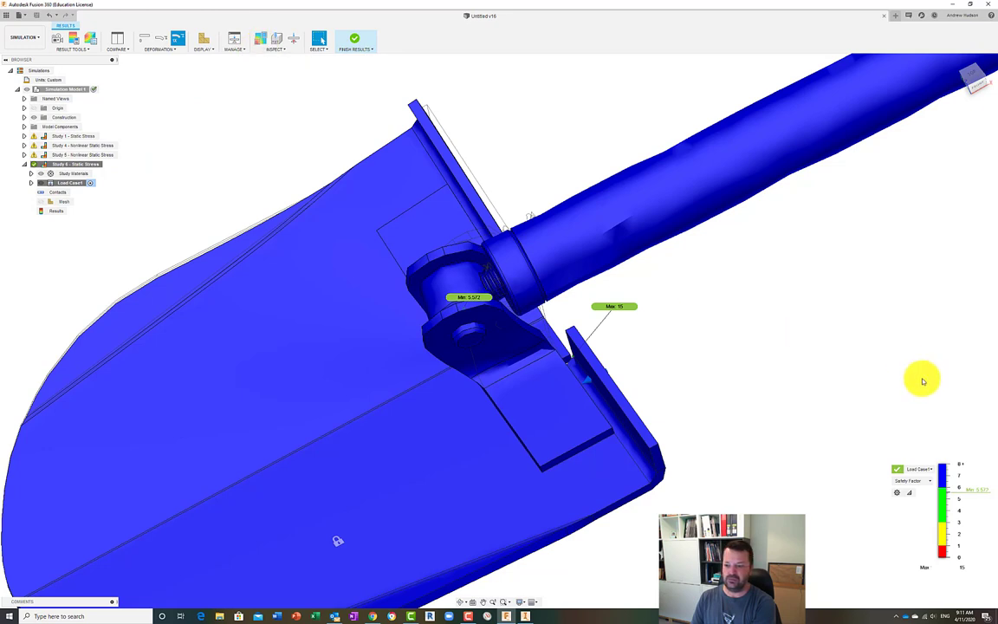
Display the Stress results and examine the bent near bracket from the side and from above
click(927, 484)
click(913, 502)
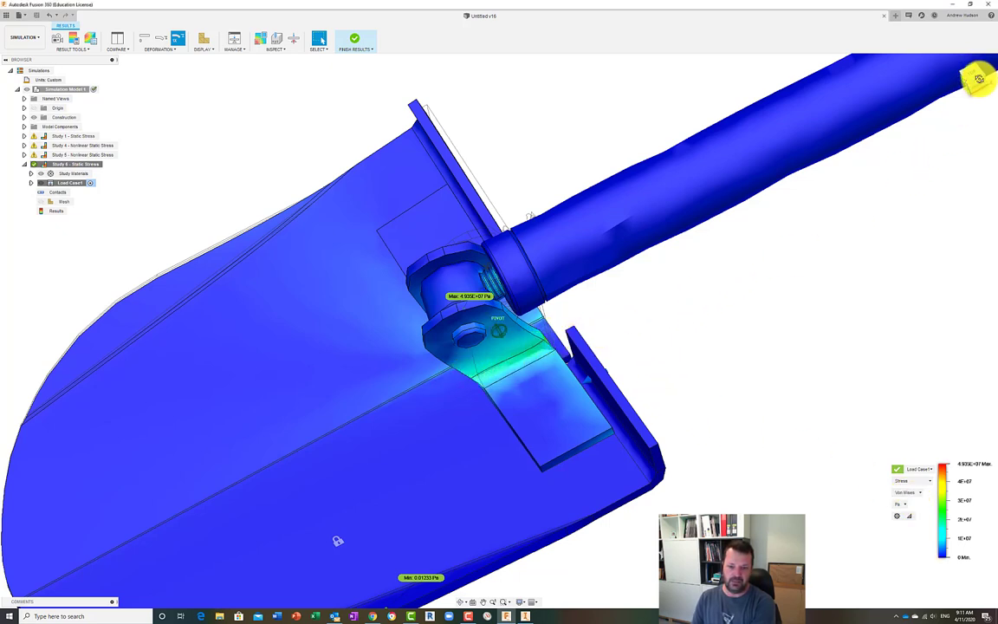
drag(979, 78, 840, 117)
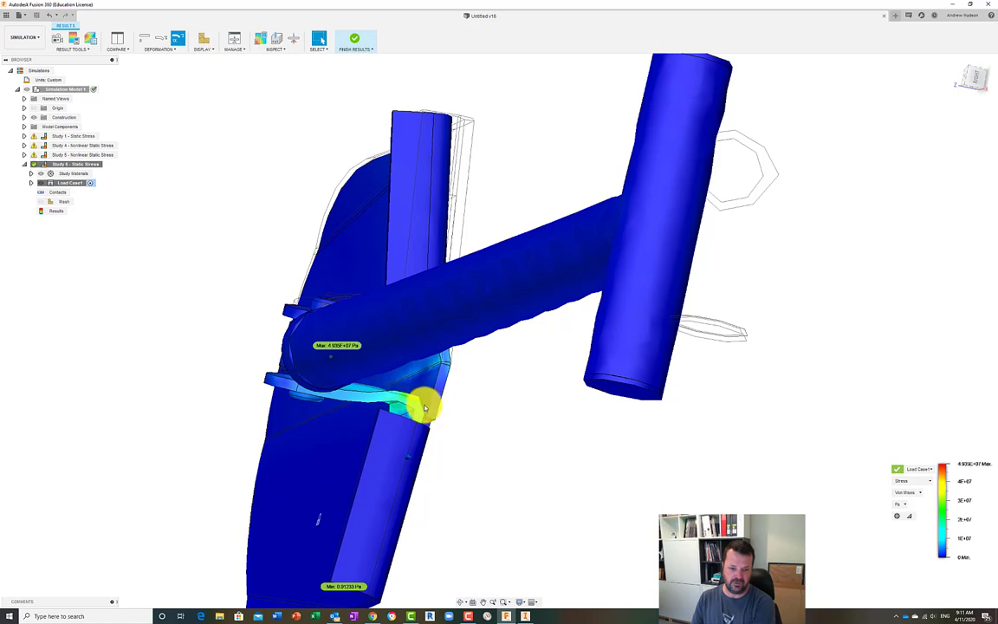
drag(968, 84, 967, 110)
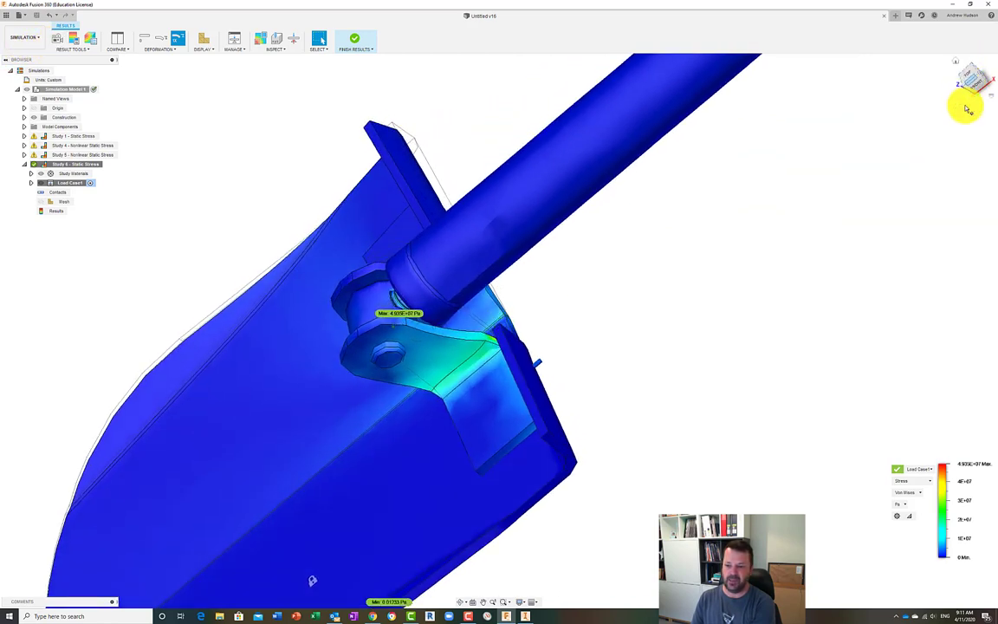
Display the Displacement results and examine them over the whole shovel, from the blade to the T-handle
click(918, 480)
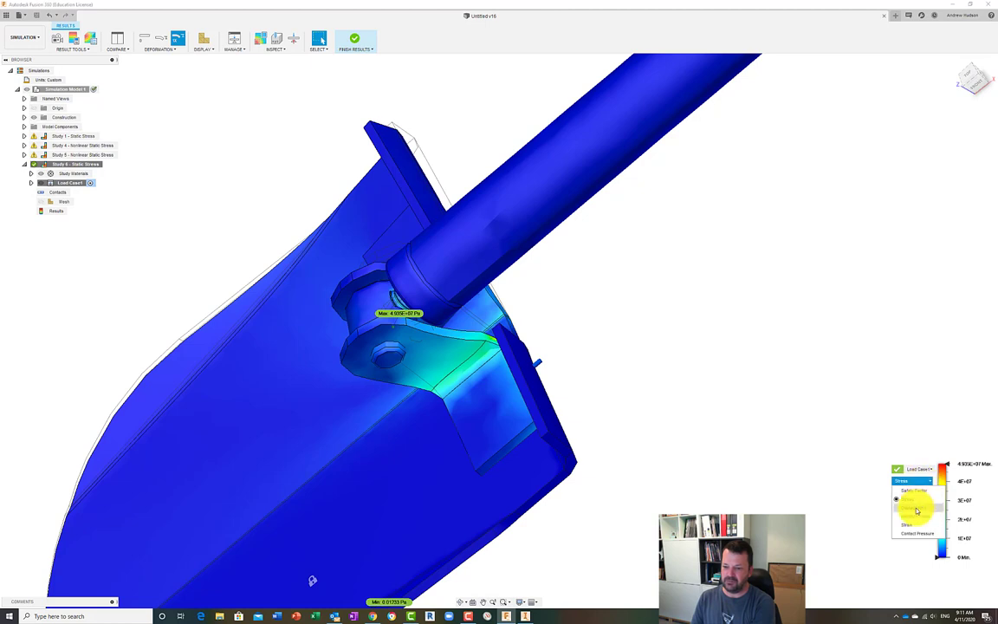
click(916, 510)
scroll(586, 335, down, 5)
middle_drag(791, 183, 679, 284)
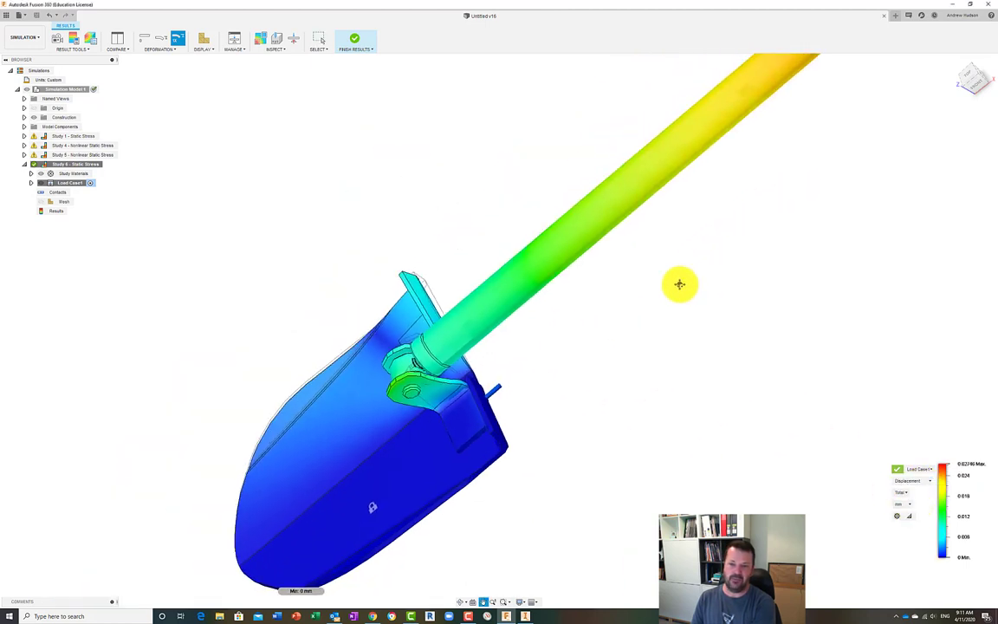
scroll(586, 350, down, 4)
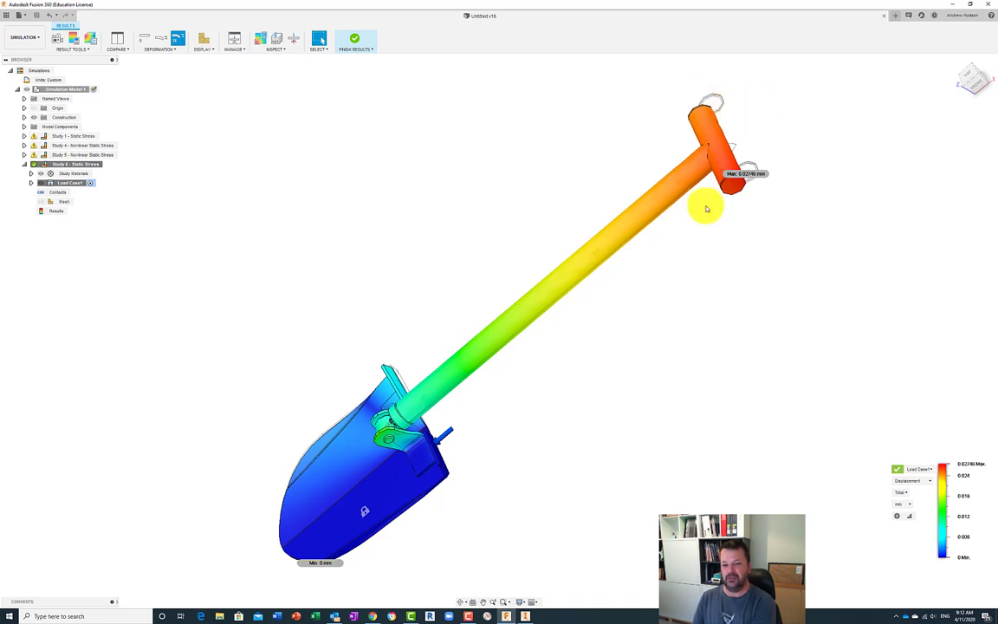
scroll(379, 465, up, 1)
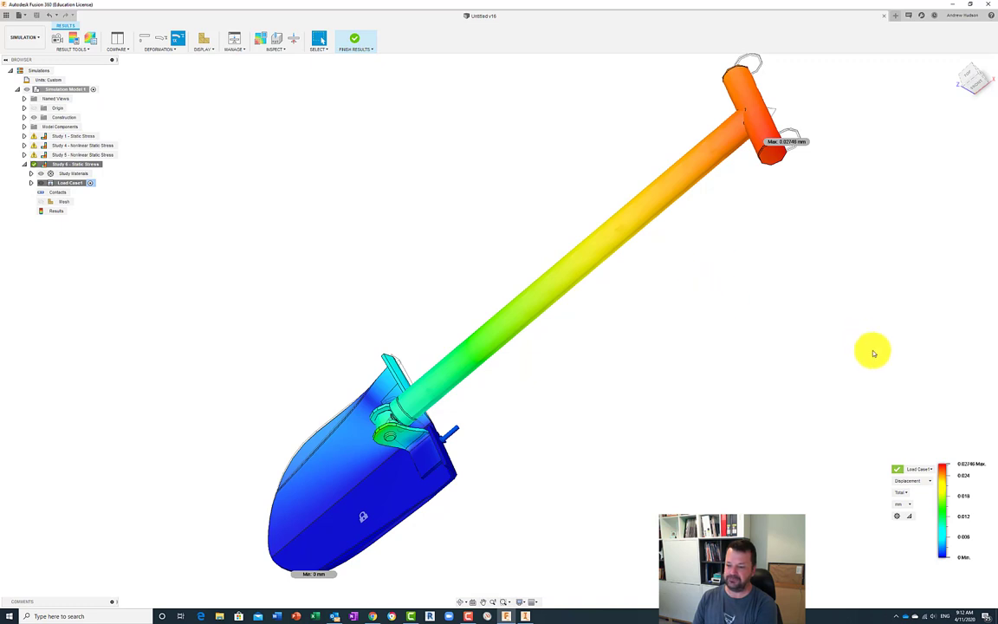
Display the Strain results on the whole shovel, then return to the Safety Factor results
click(913, 479)
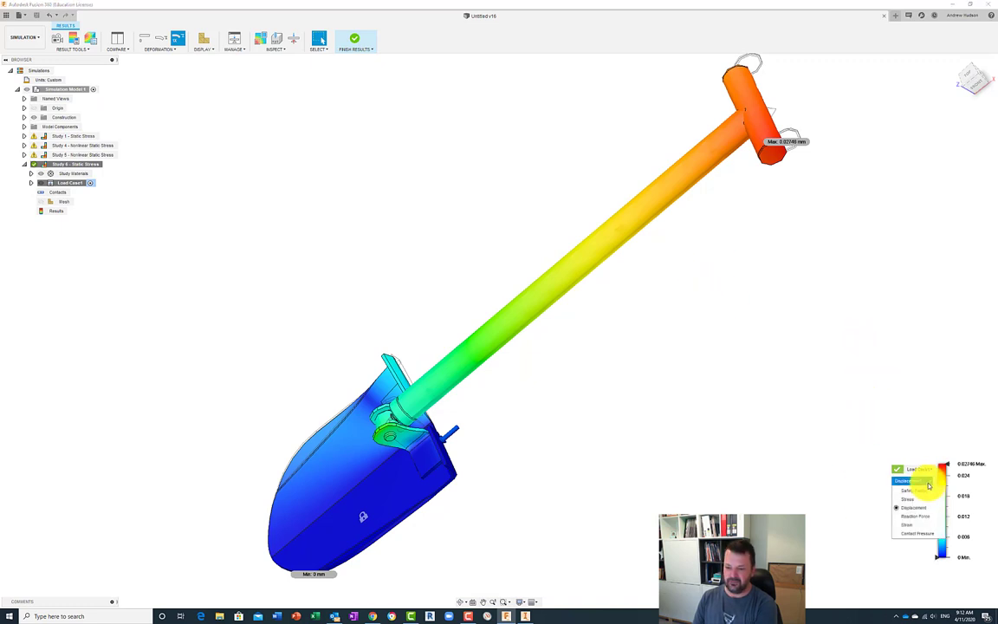
click(911, 526)
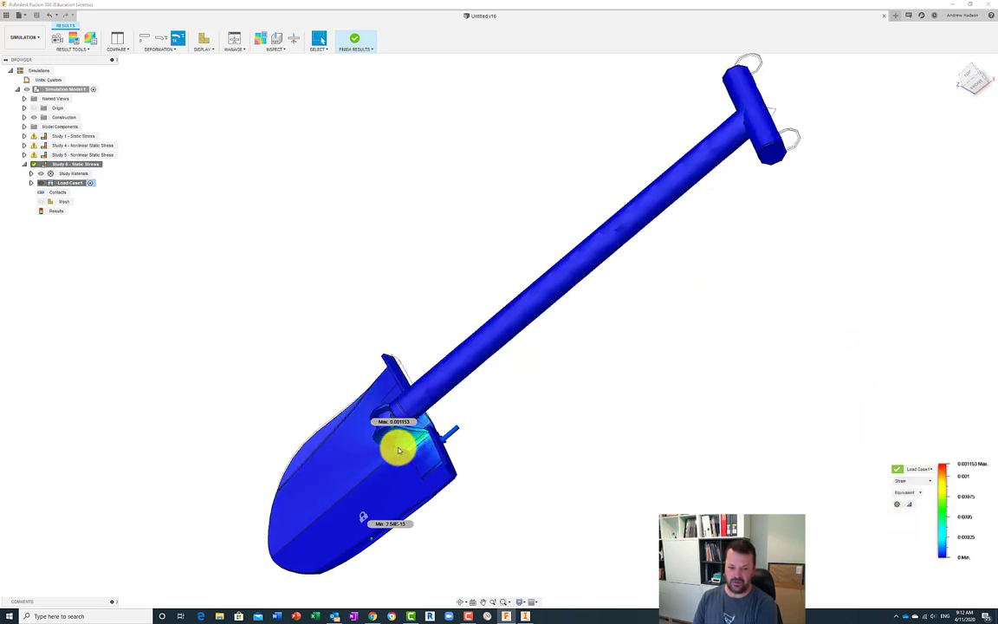
click(925, 480)
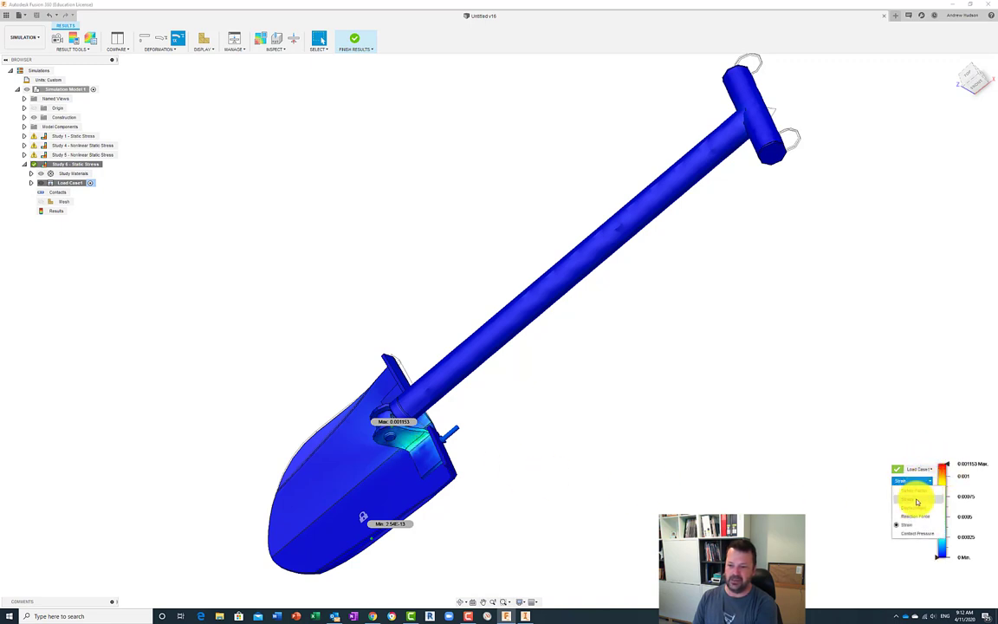
click(914, 491)
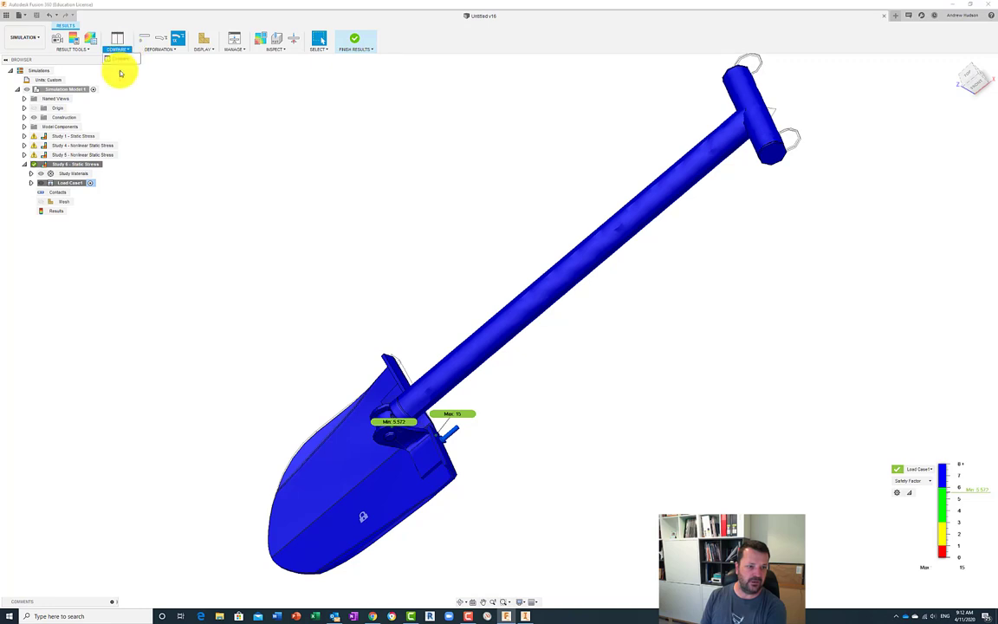
Try comparing Study 4 - Nonlinear Static Stress with Study 6 - Static Stress side by side, then finish the comparison
click(121, 61)
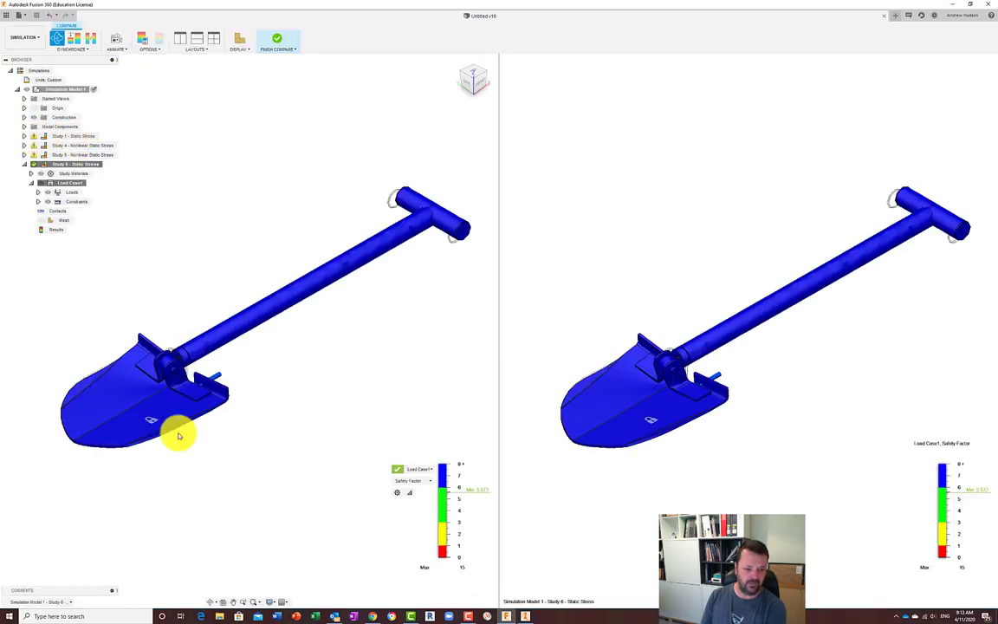
click(65, 602)
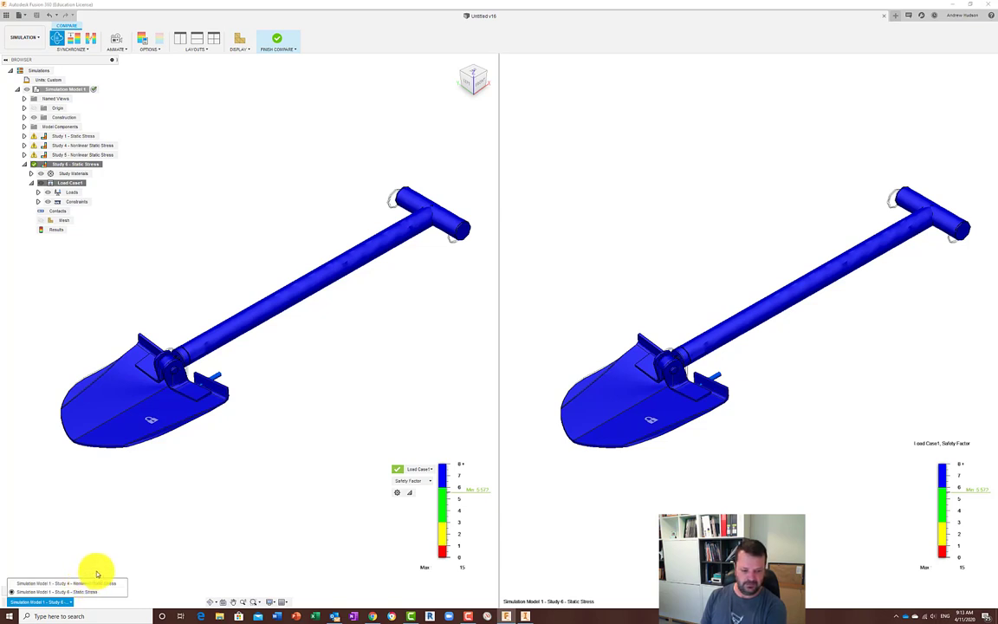
click(91, 583)
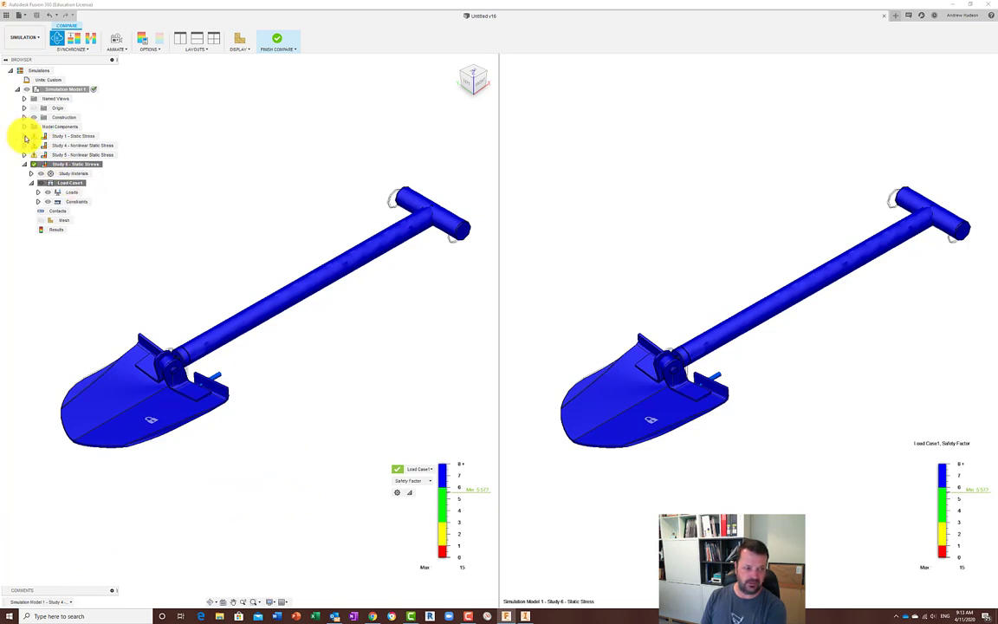
click(286, 49)
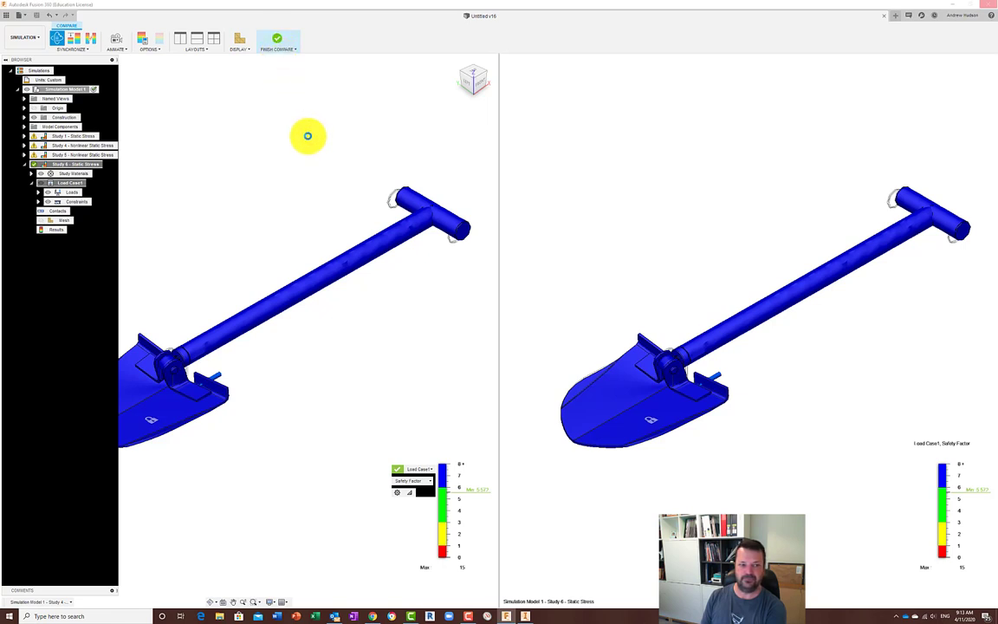
click(279, 40)
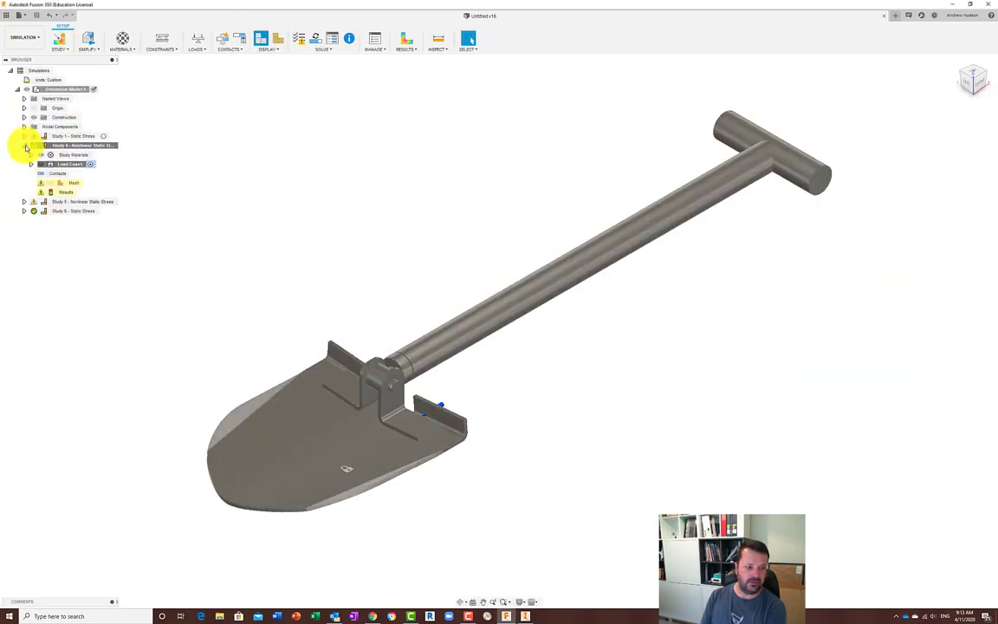
Collapse Study 4 in the browser, then expand and activate Study 1 - Static Stress
click(26, 145)
click(24, 136)
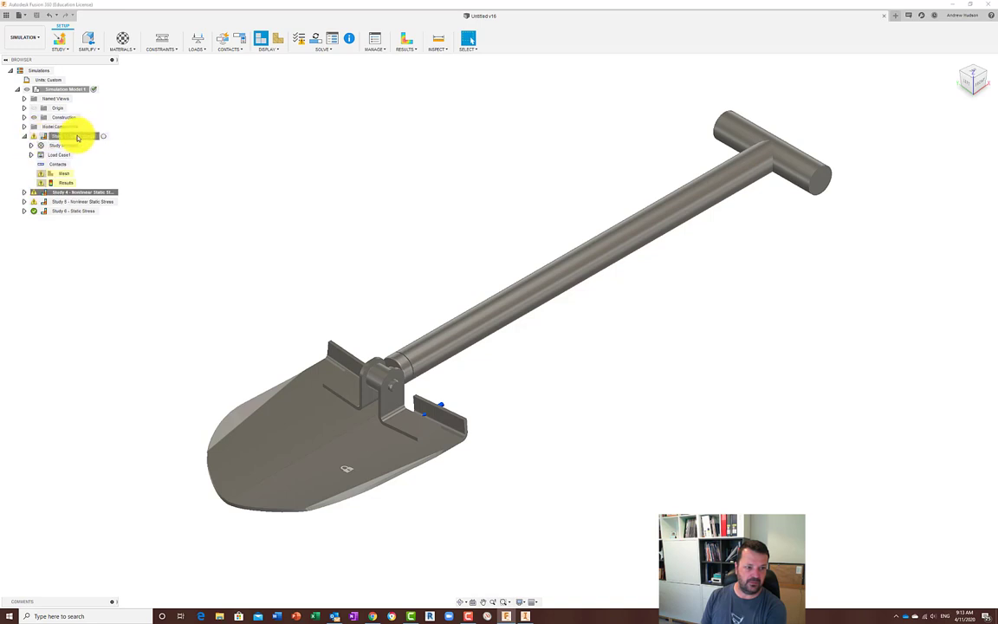
click(77, 136)
click(54, 184)
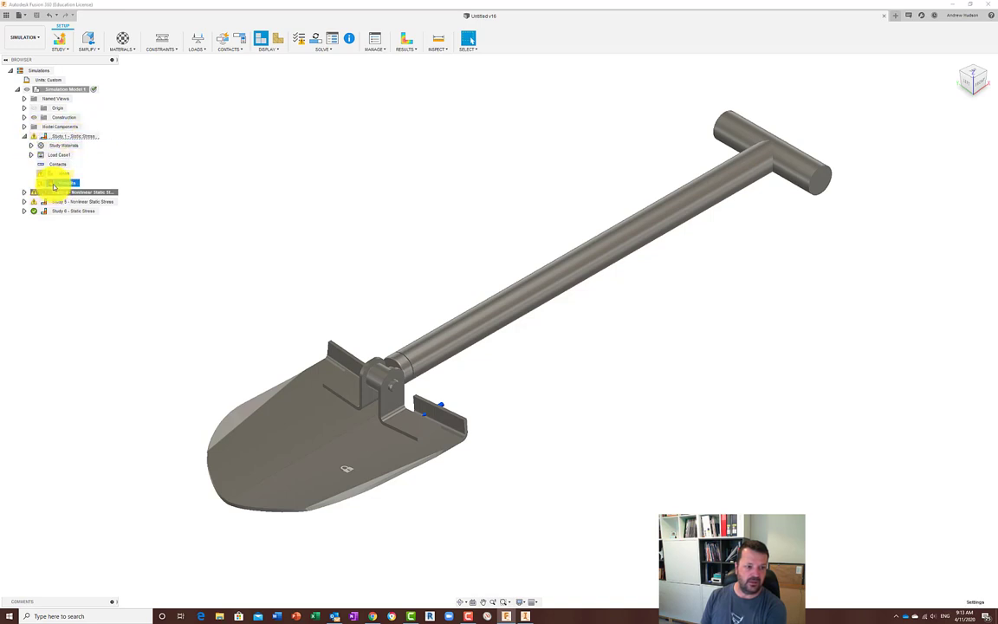
click(98, 138)
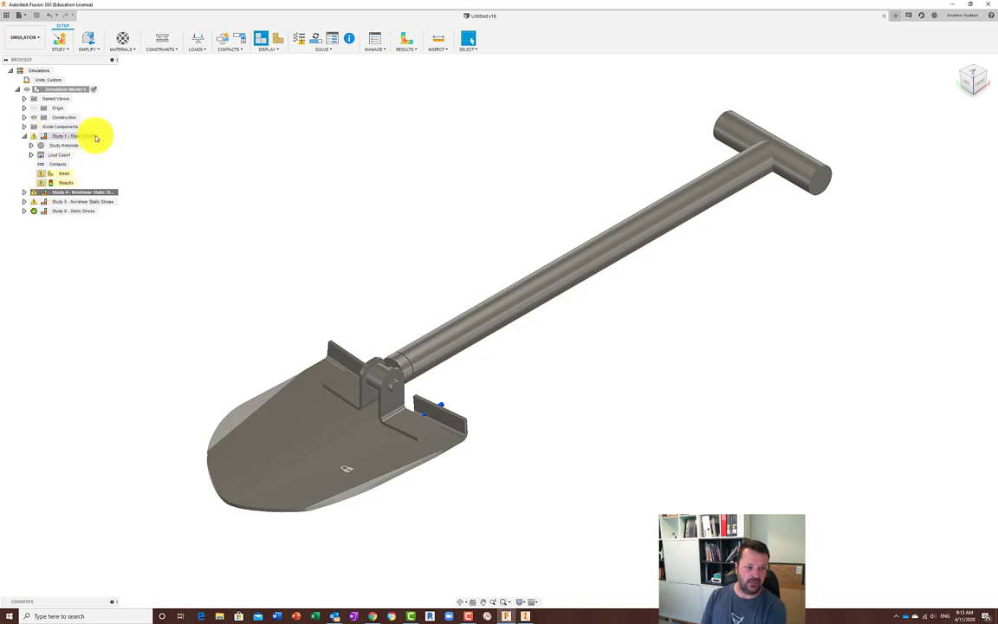
double_click(90, 139)
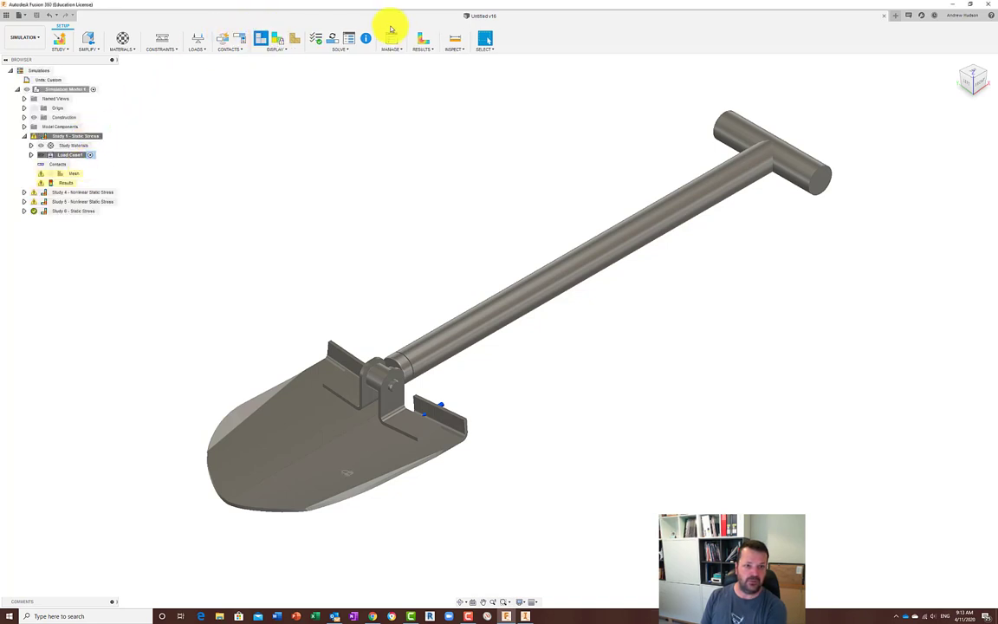
Solve Study 1 - Static Stress on the cloud
click(332, 39)
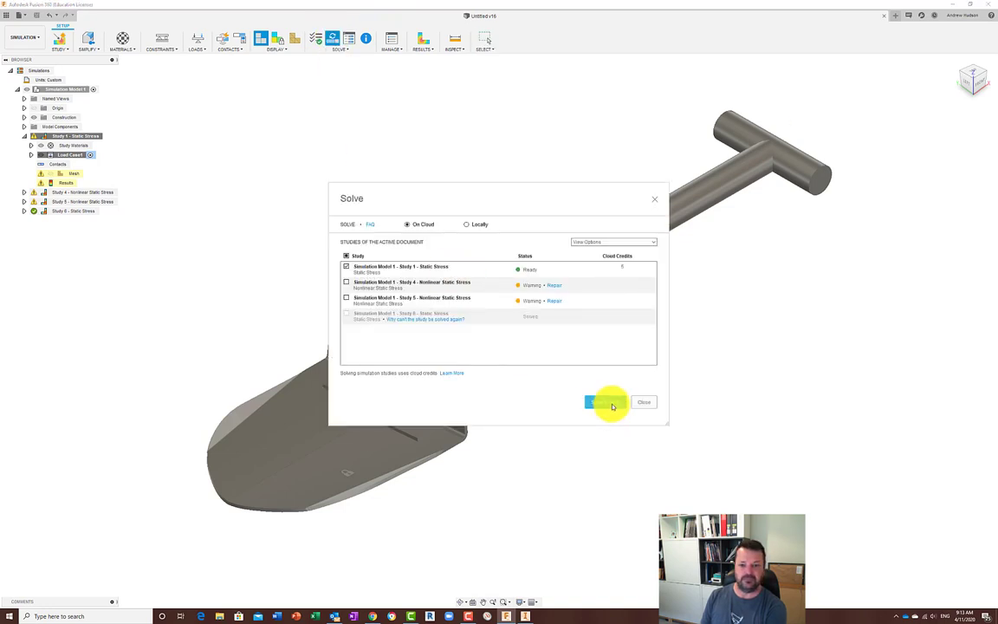
click(609, 401)
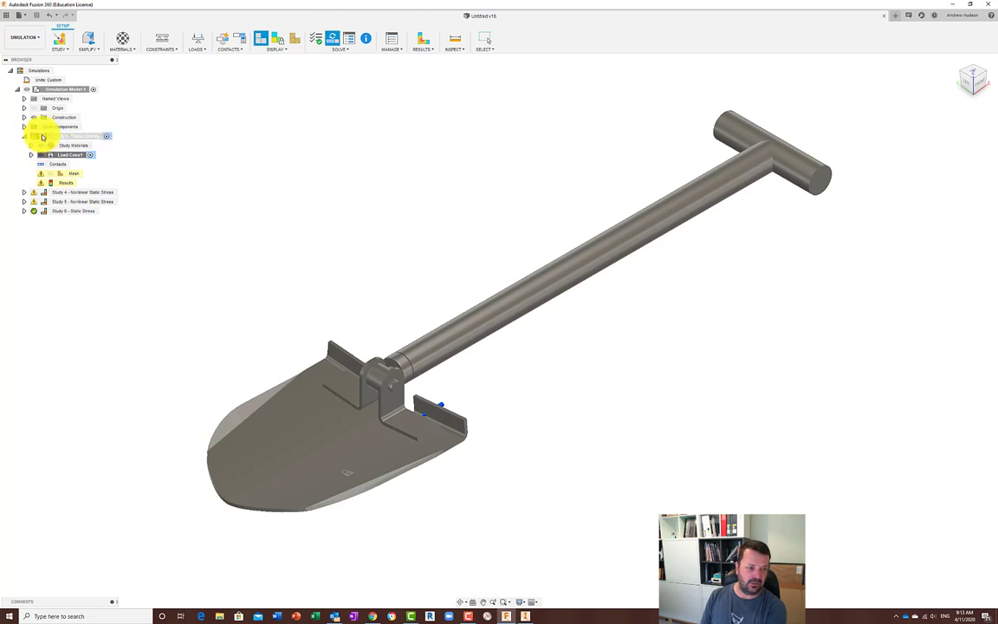
click(22, 172)
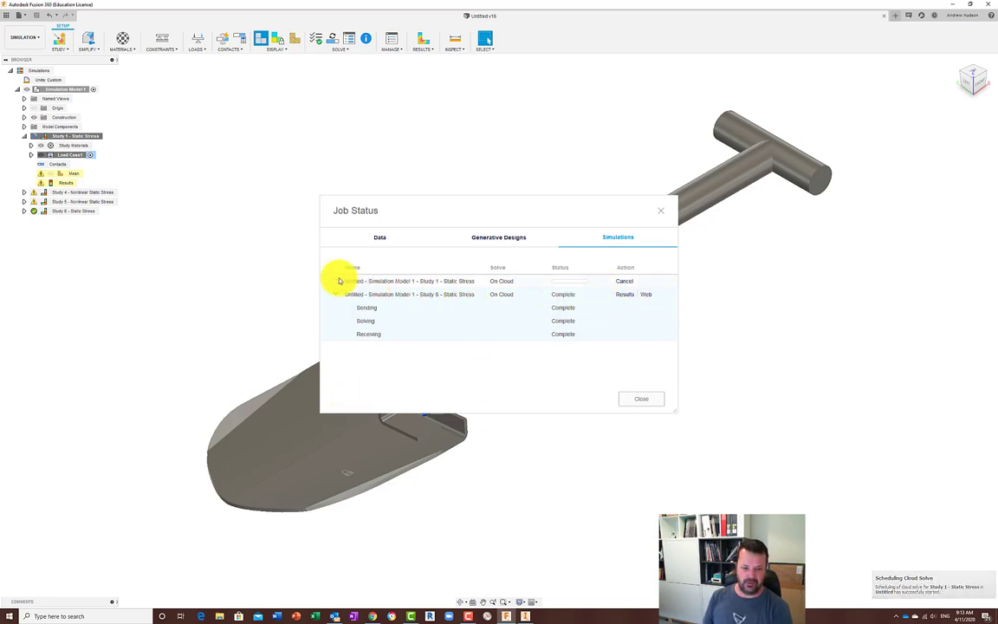
Switch to Autodesk Inventor and review the shovel assembly's safety factor results in the stress analysis
click(524, 613)
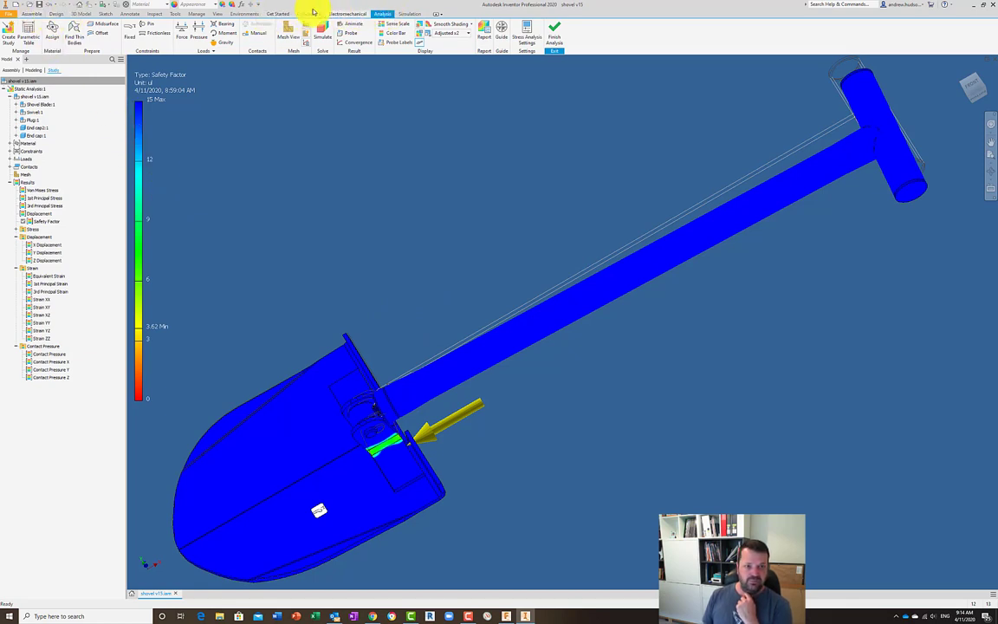
click(248, 13)
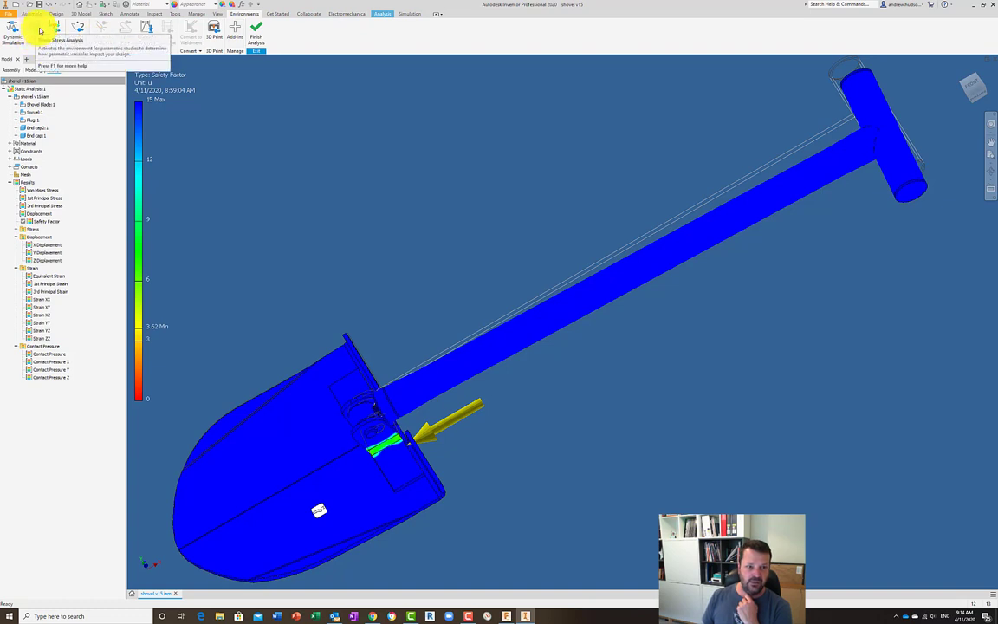
click(382, 15)
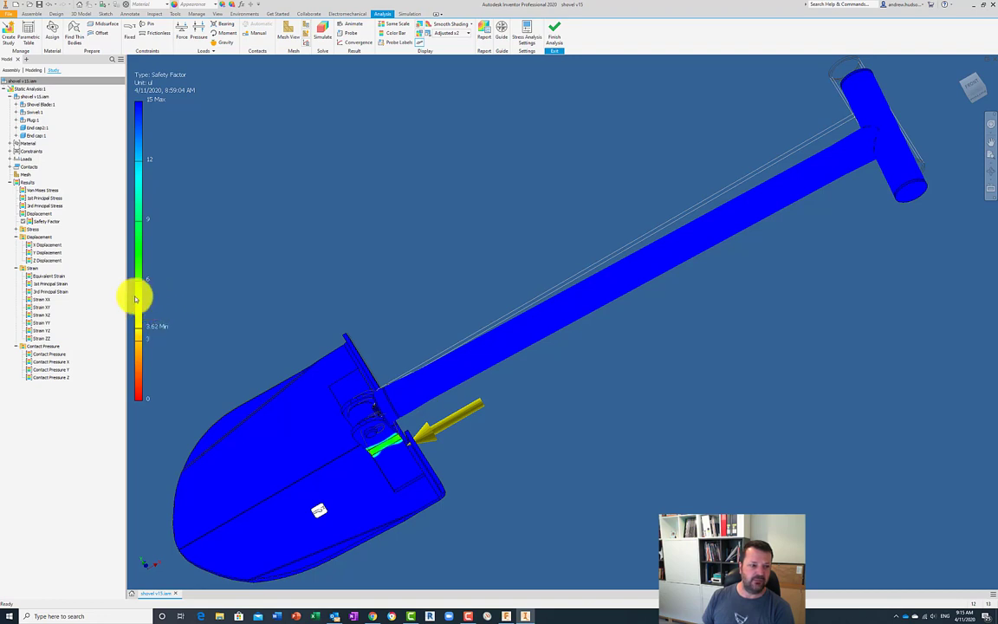
Expand the Stress result group and display the Von Mises Stress, Displacement and Contact Pressure plots in turn
click(17, 229)
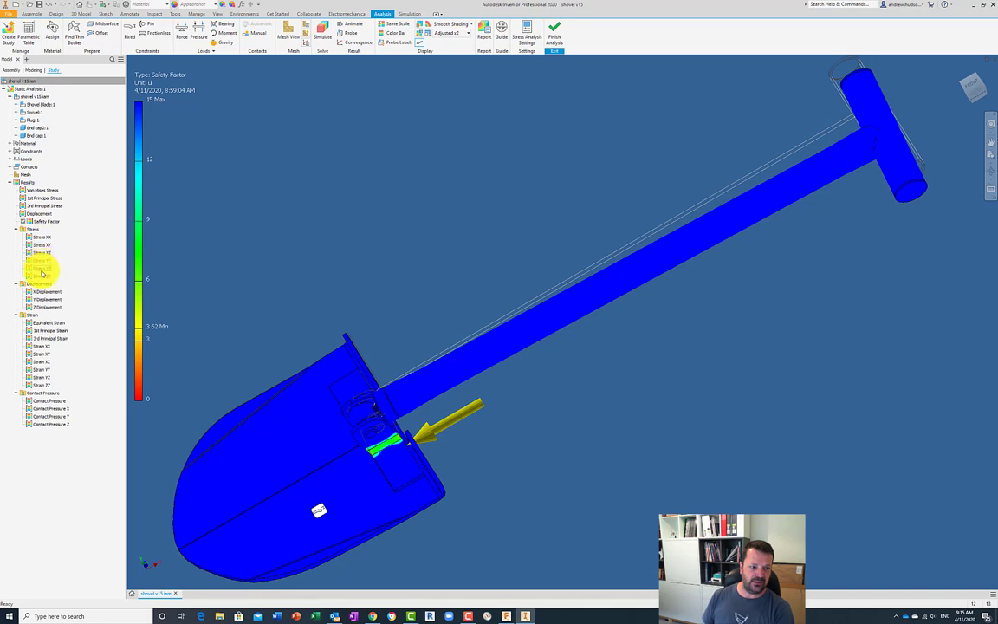
double_click(39, 191)
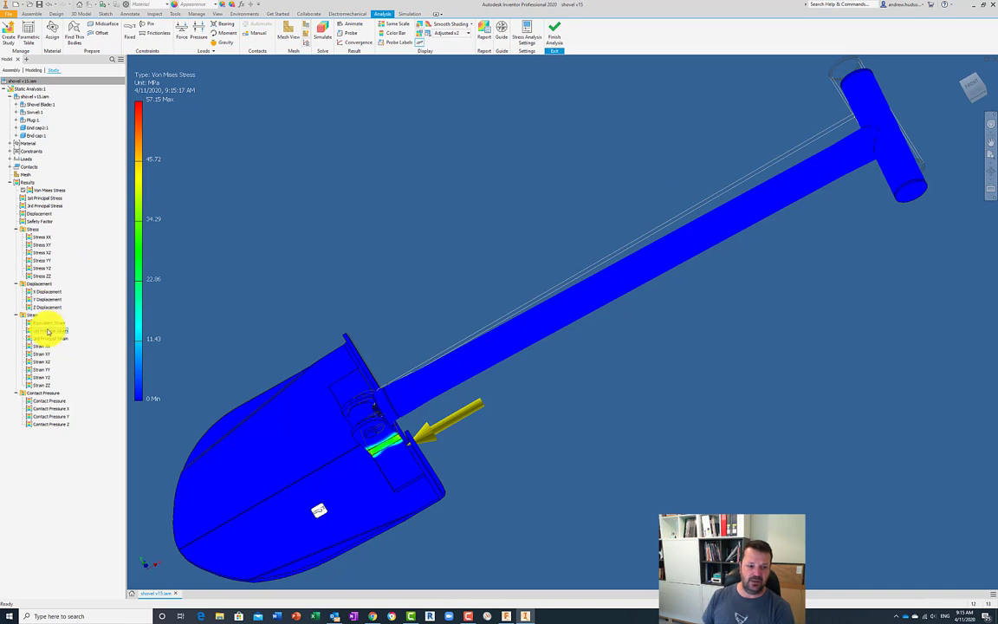
double_click(41, 214)
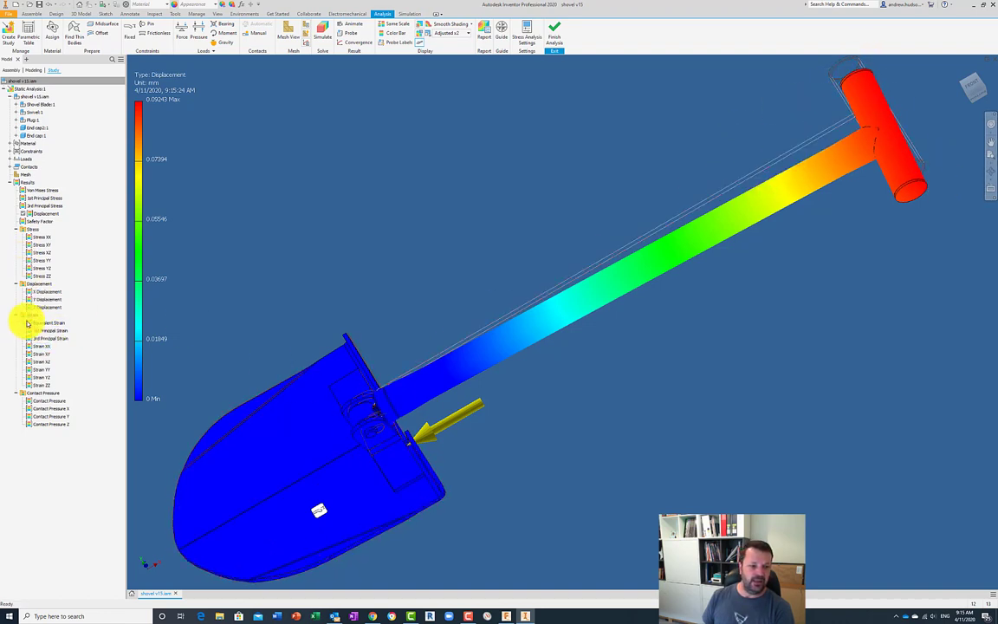
double_click(51, 404)
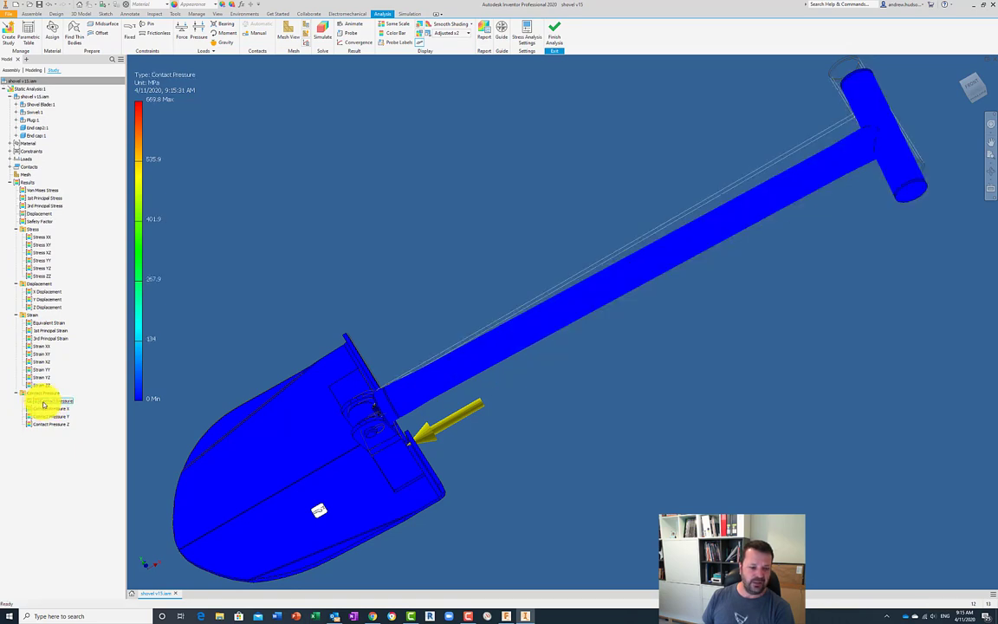
click(26, 403)
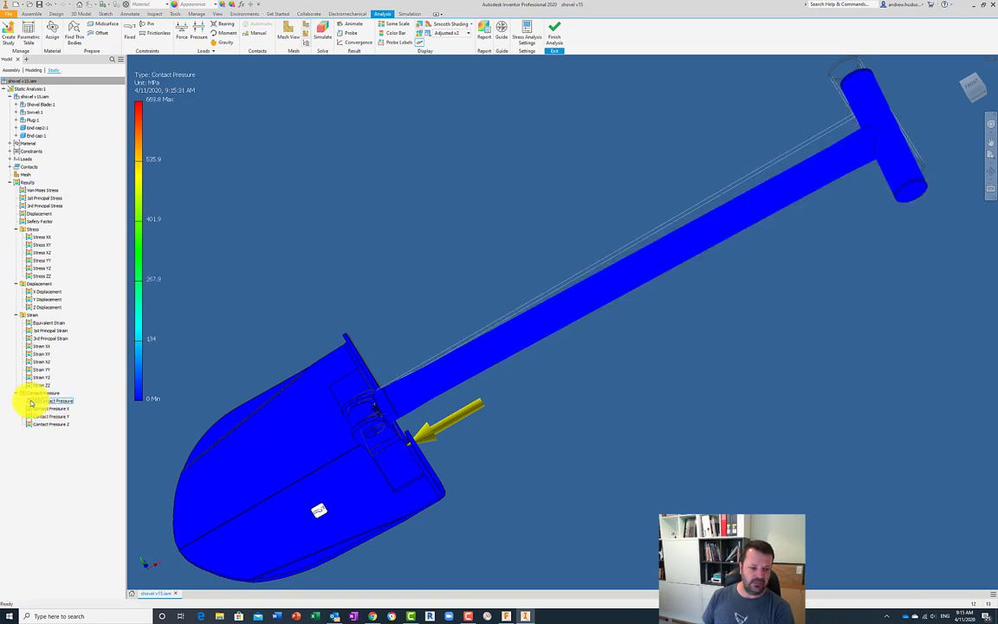
Collapse the Contact Pressure, Strain, Displacement and Stress result groups in the browser
click(16, 394)
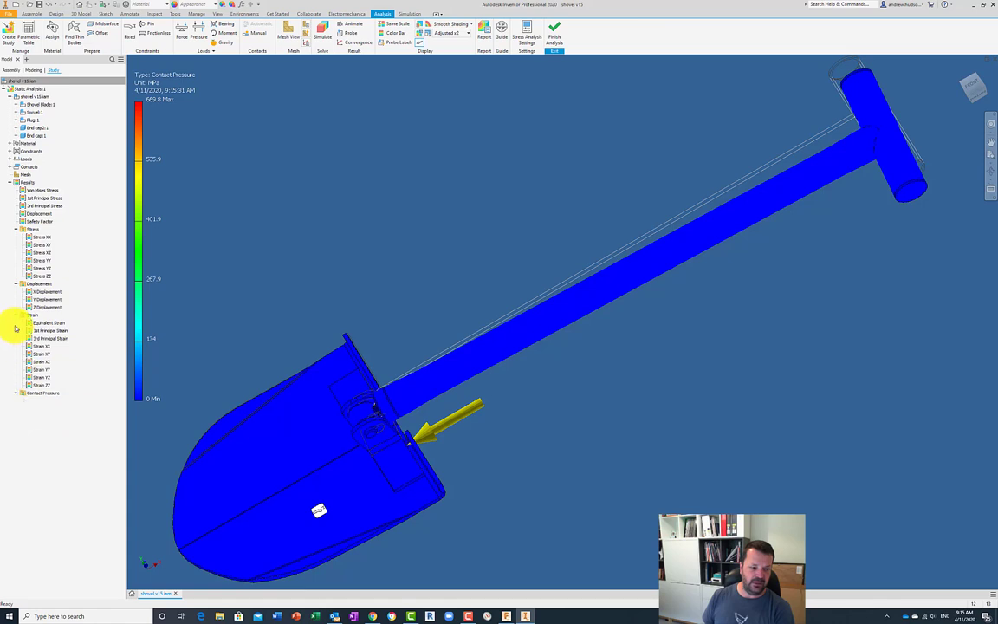
click(16, 314)
click(17, 284)
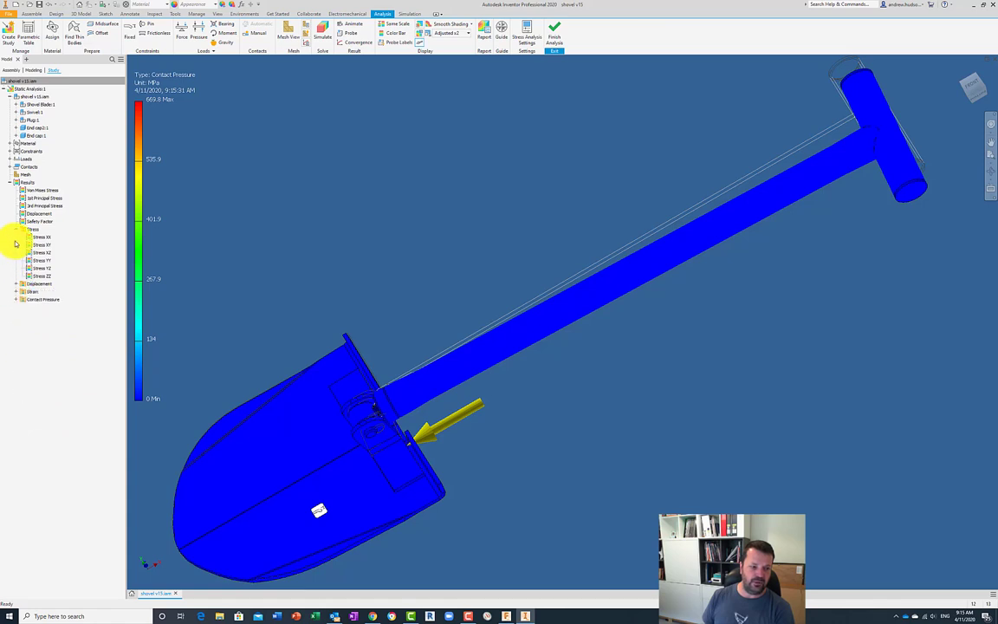
click(15, 228)
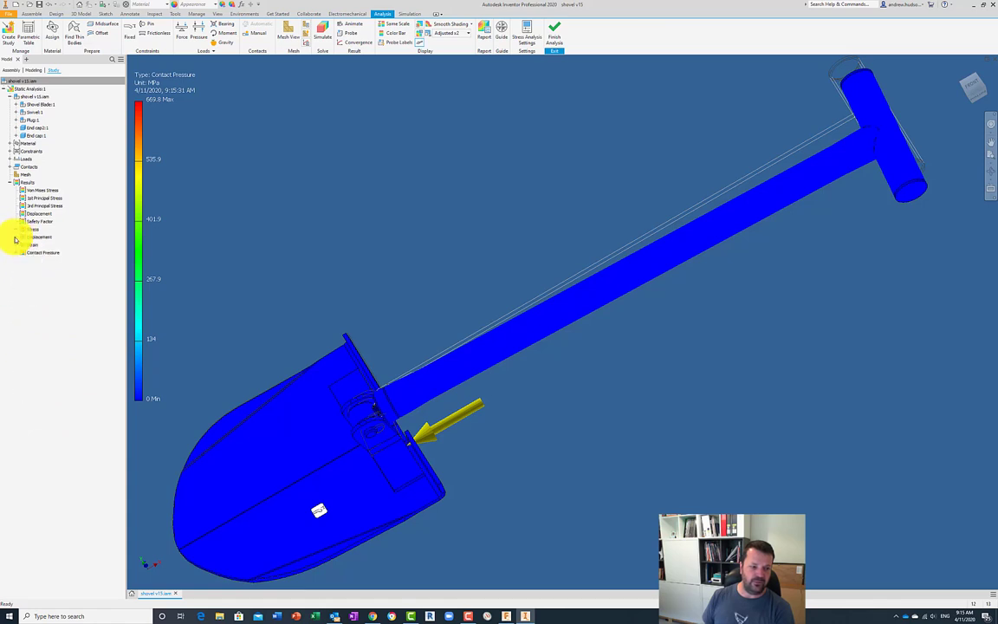
Display the Von Mises Stress, Stress XX, Stress XZ and Stress YY plots in turn, then collapse the Stress and Results groups
double_click(25, 192)
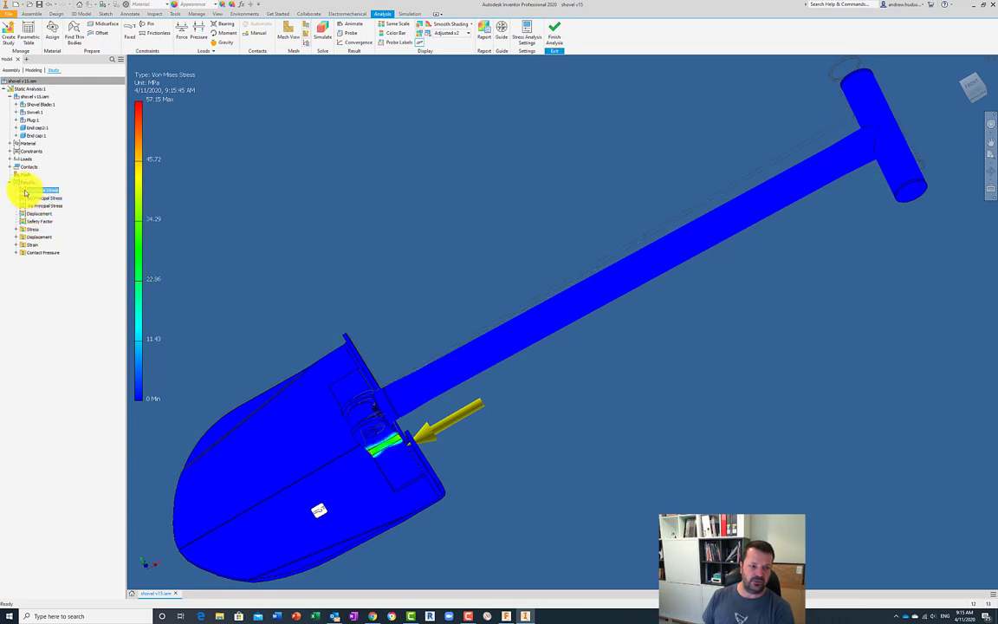
click(16, 230)
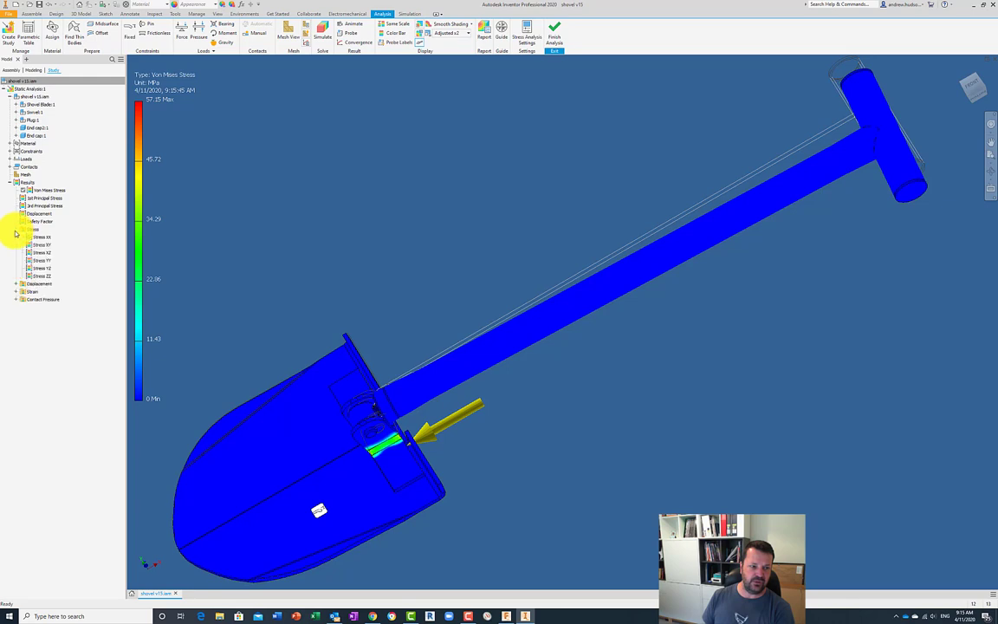
double_click(37, 239)
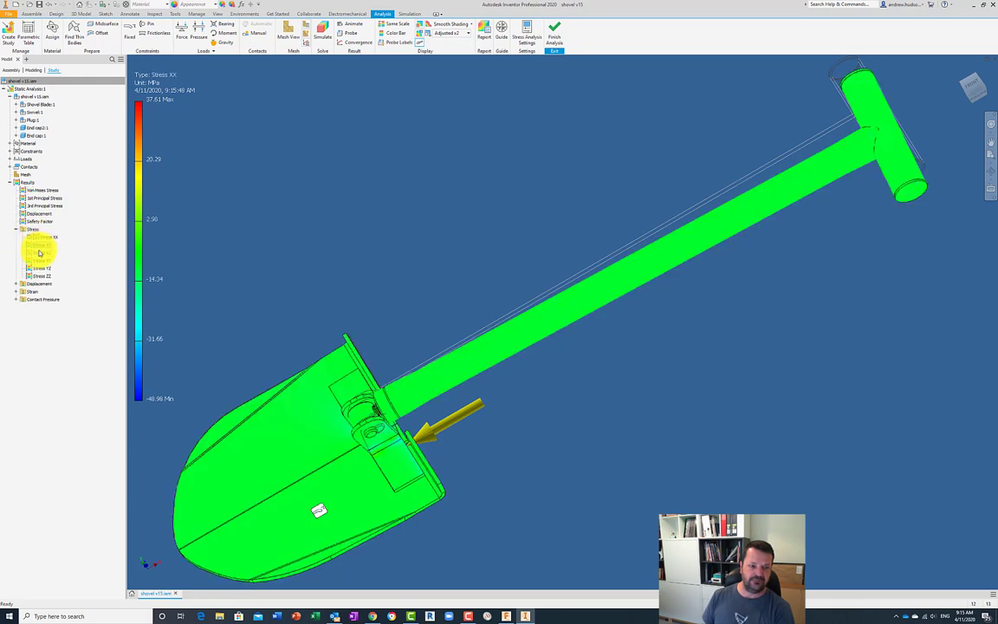
double_click(38, 253)
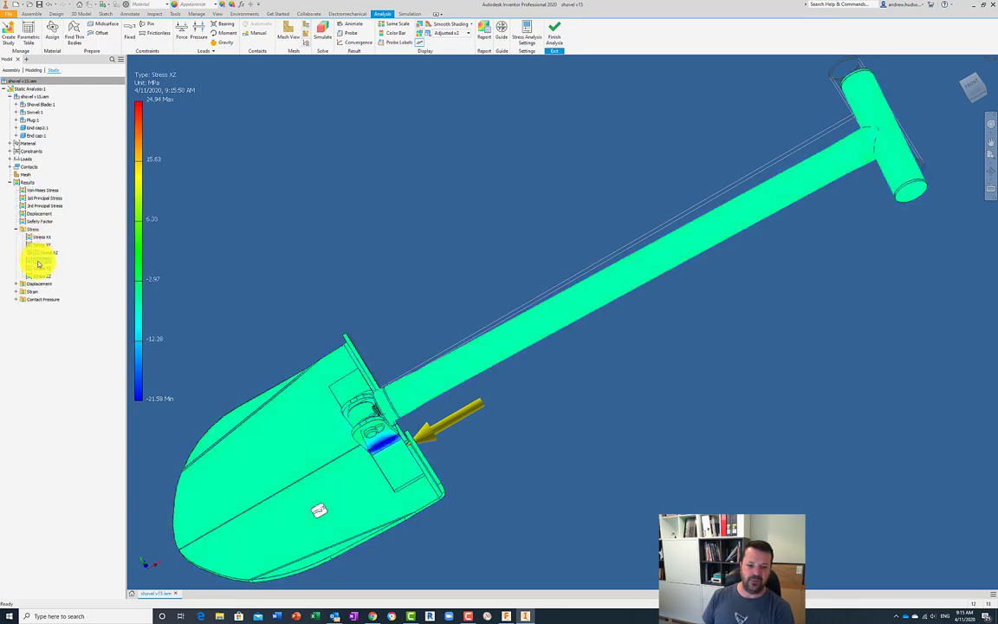
double_click(39, 261)
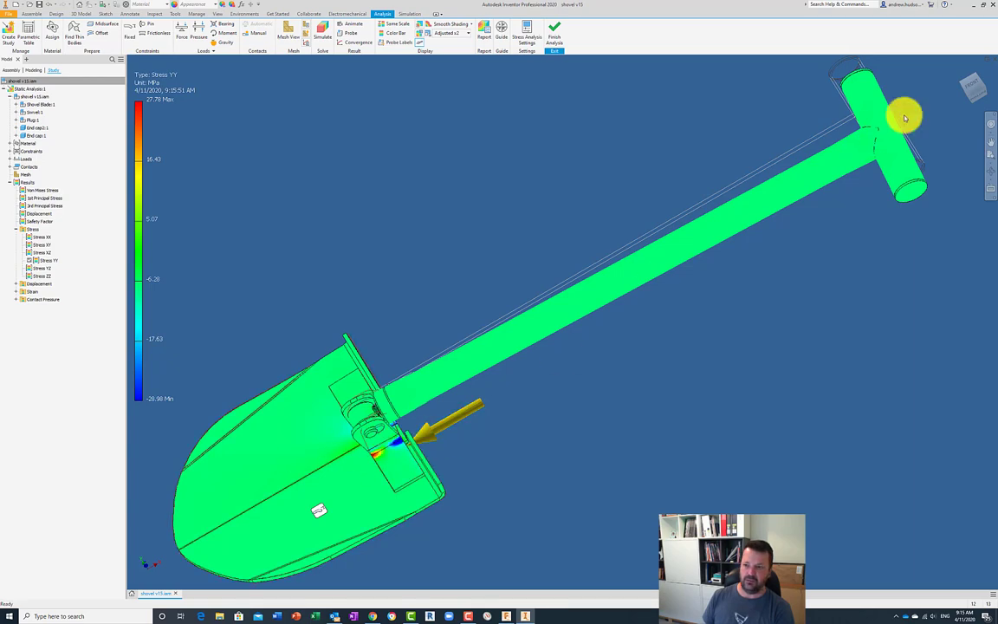
drag(960, 85, 456, 215)
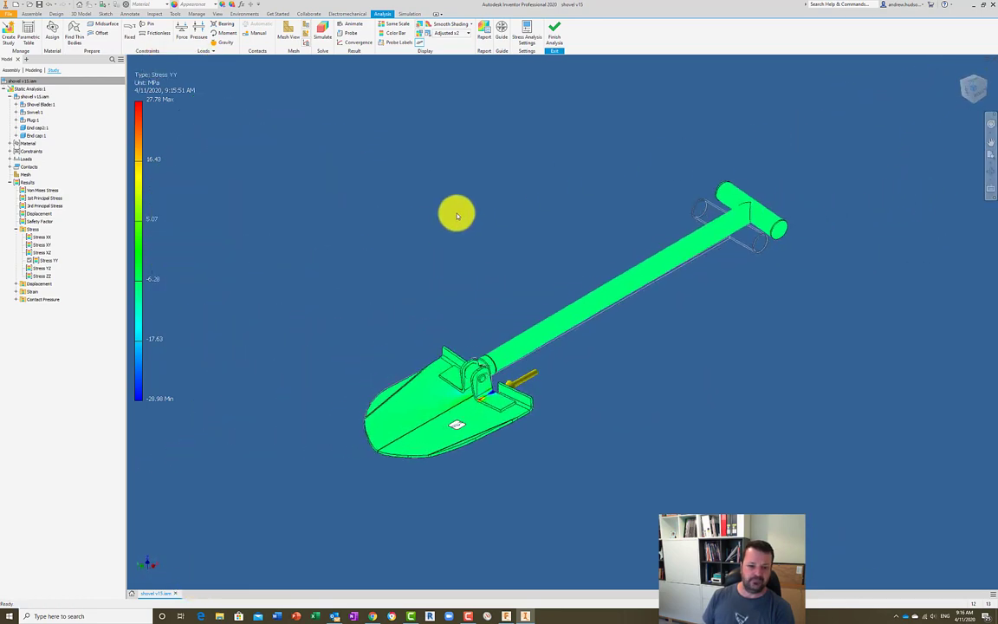
click(17, 229)
click(8, 183)
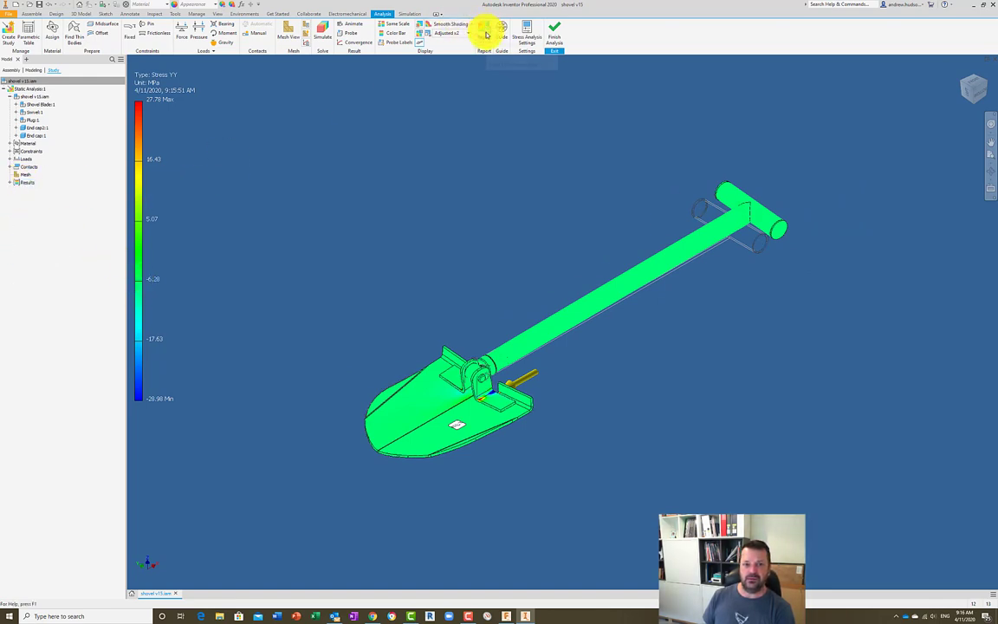
Generate a complete stress analysis report of Static Analysis:1 with 640 x 480 images as a multiple-file web page
click(485, 34)
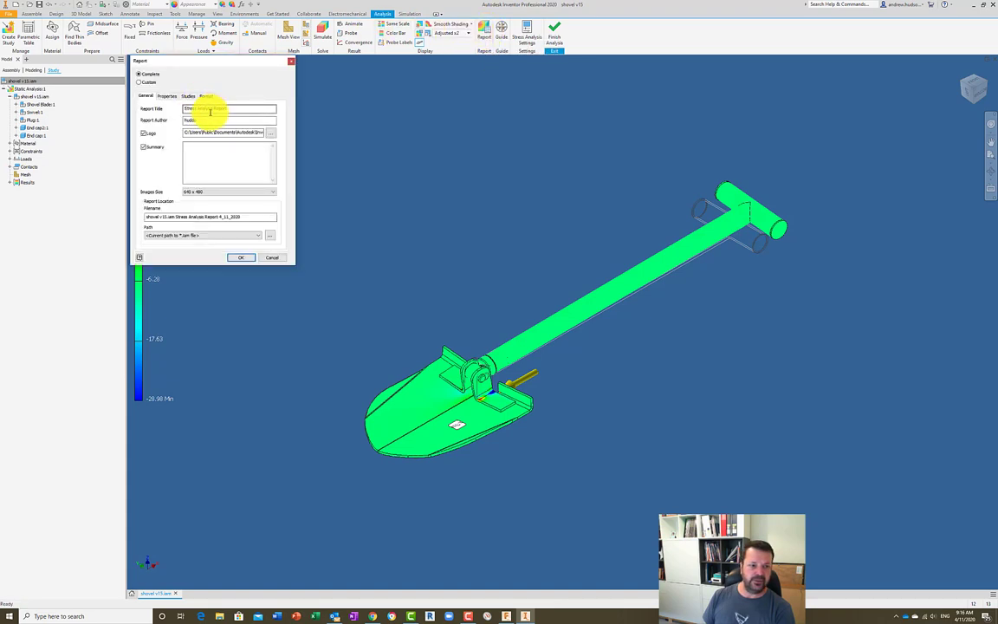
click(239, 191)
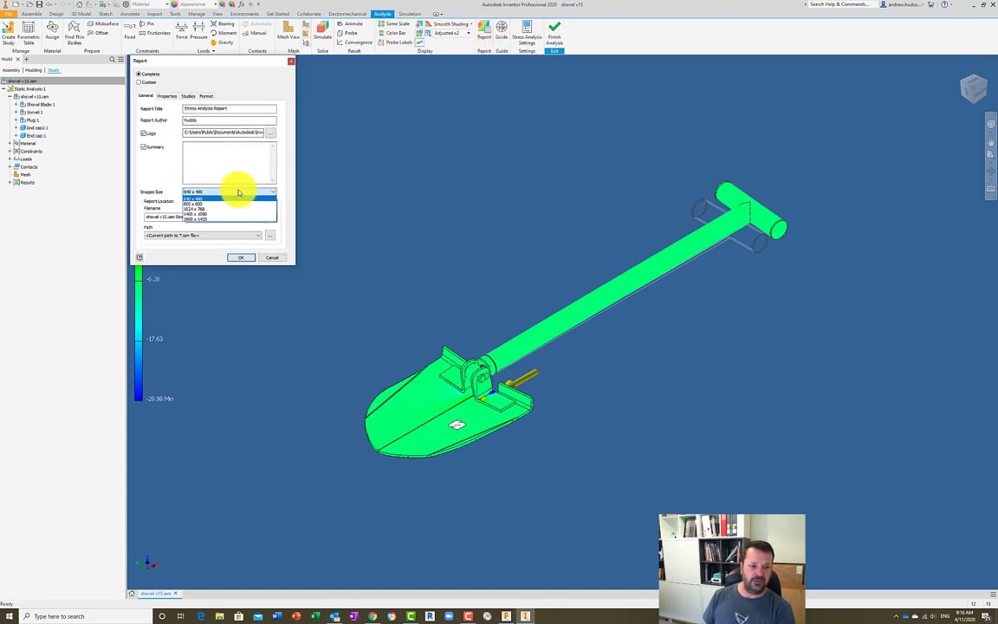
click(194, 199)
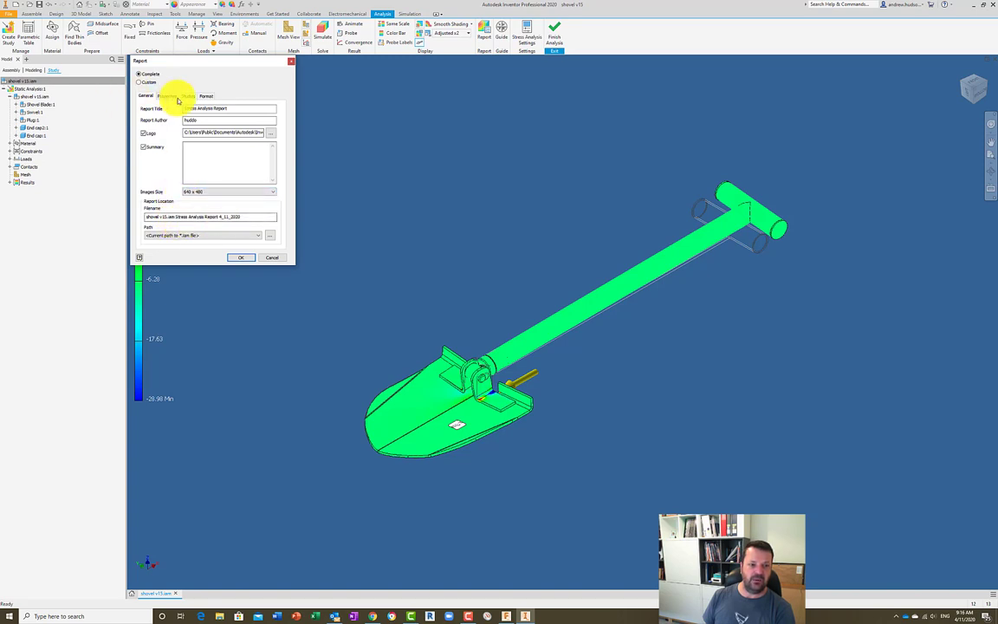
click(169, 96)
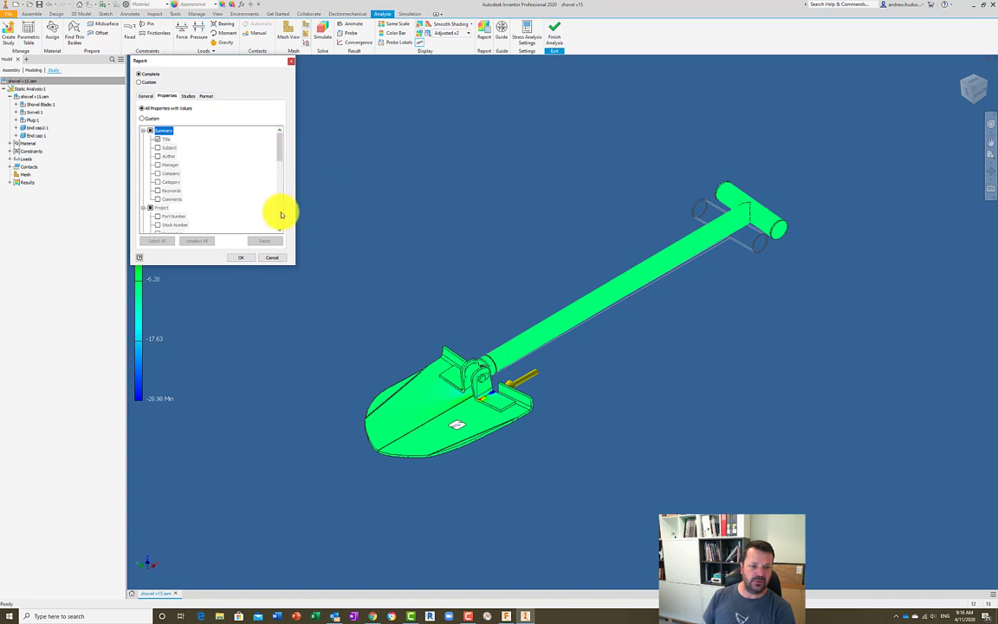
click(188, 96)
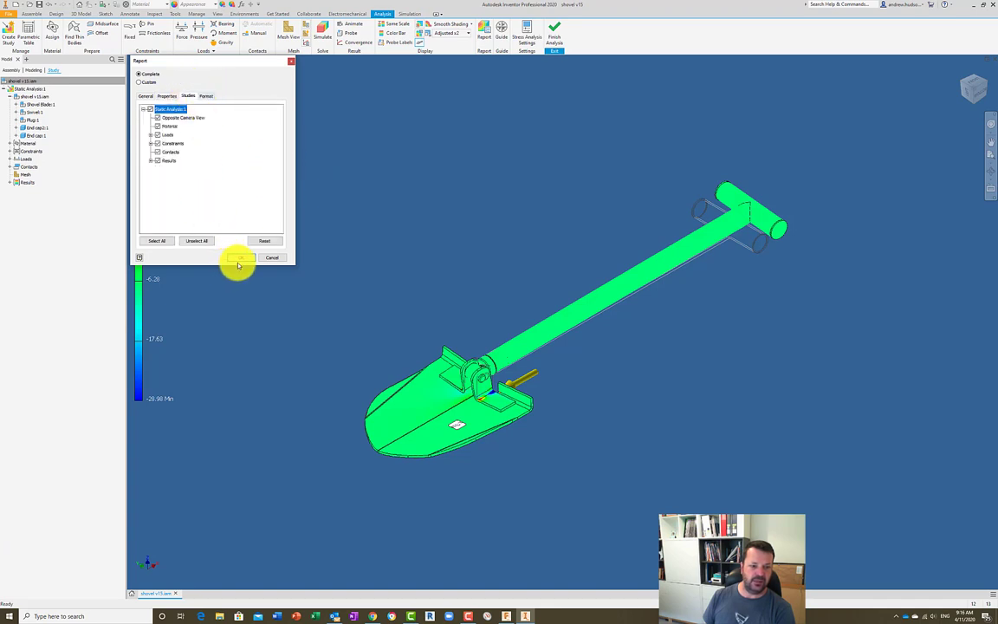
click(206, 96)
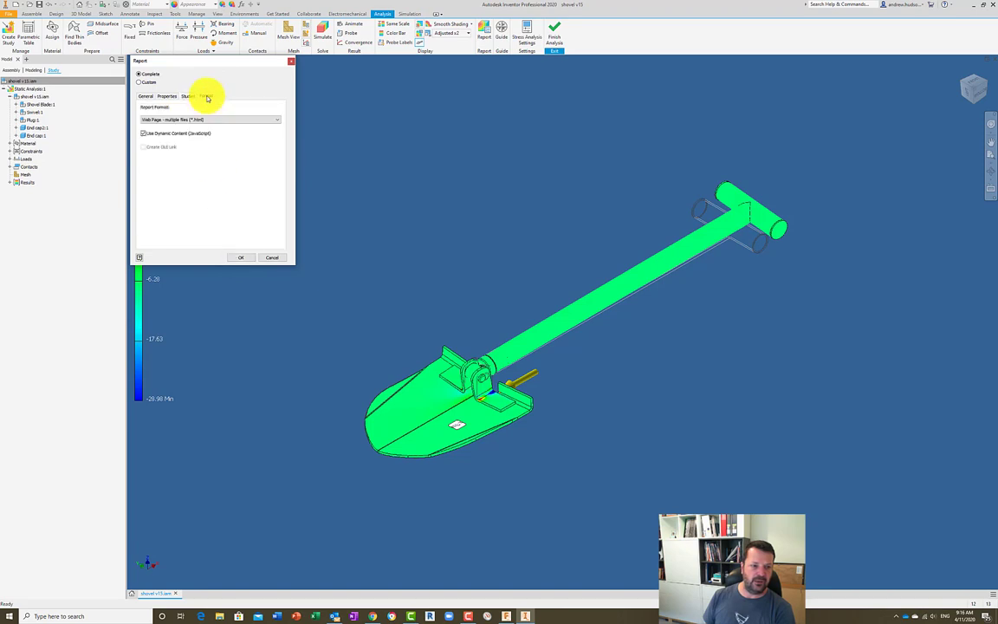
click(211, 119)
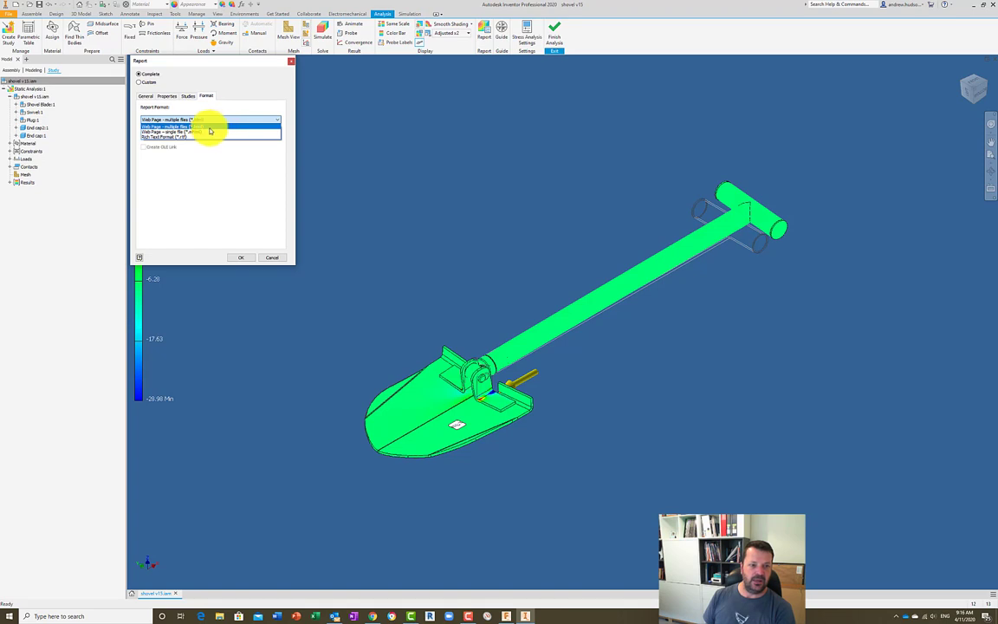
click(243, 257)
click(244, 258)
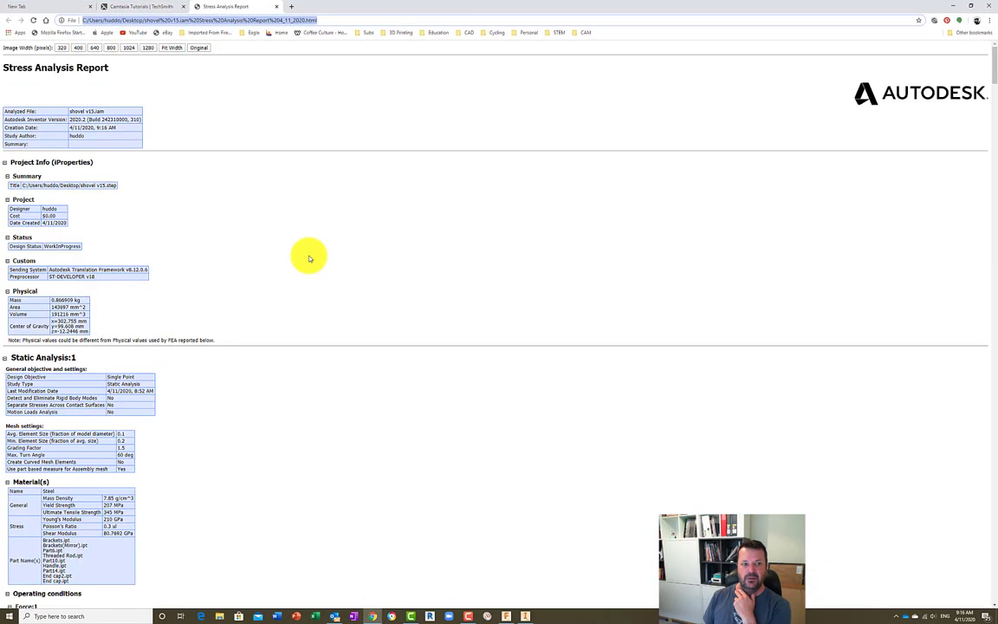
Review the generated report's material, operating conditions, bonded contacts, reaction forces and result summary
click(242, 182)
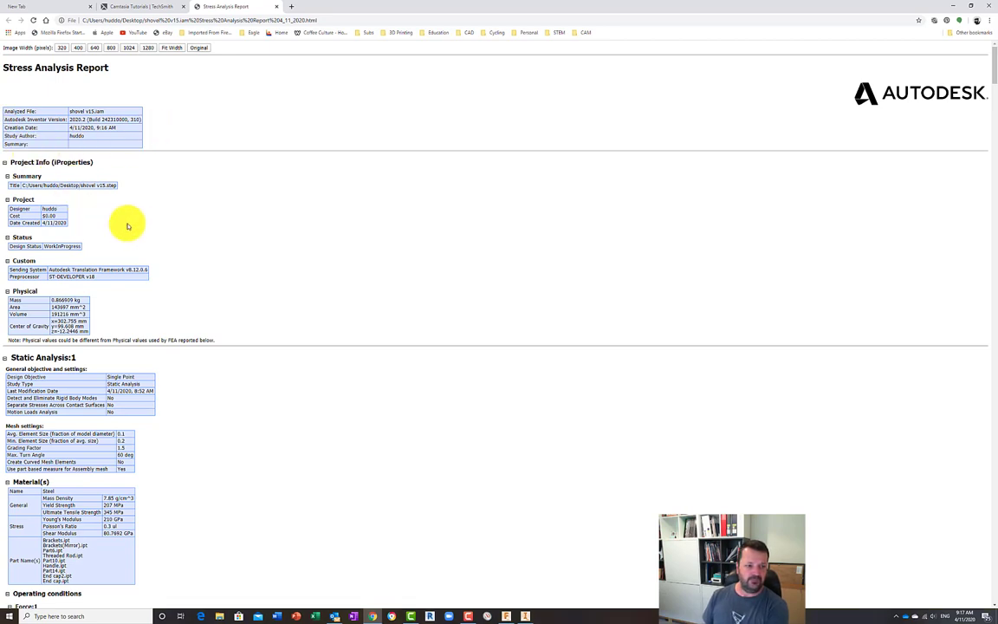
scroll(127, 226, down, 9)
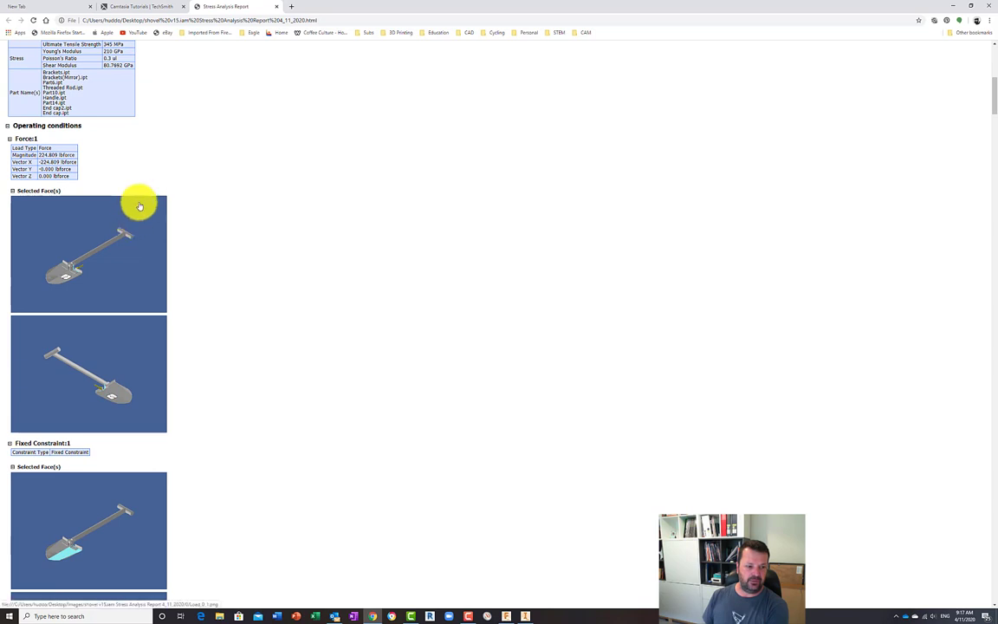
scroll(136, 252, down, 5)
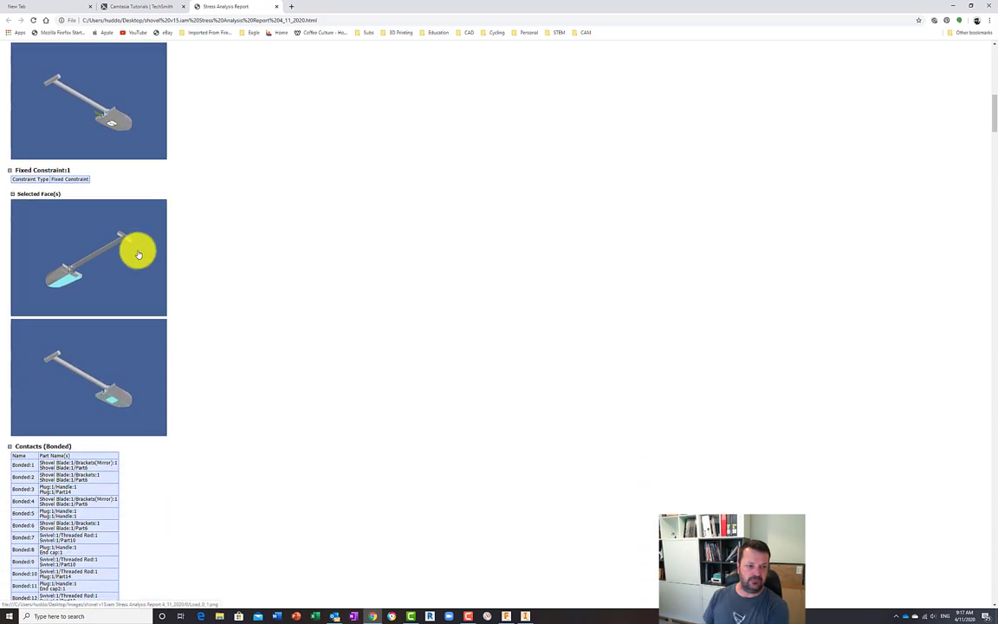
scroll(138, 254, up, 6)
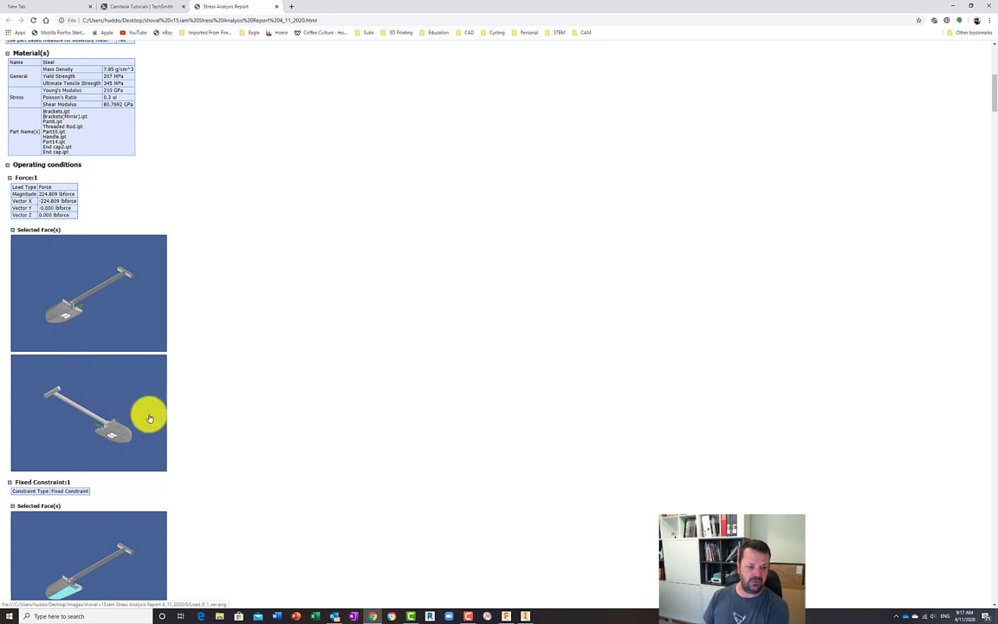
scroll(250, 378, down, 9)
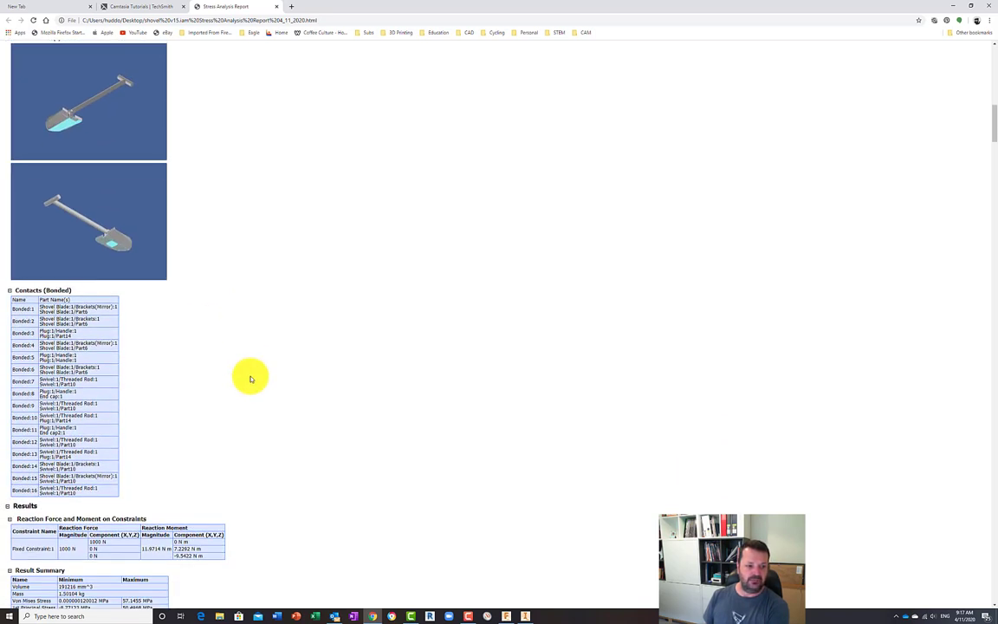
scroll(250, 378, down, 9)
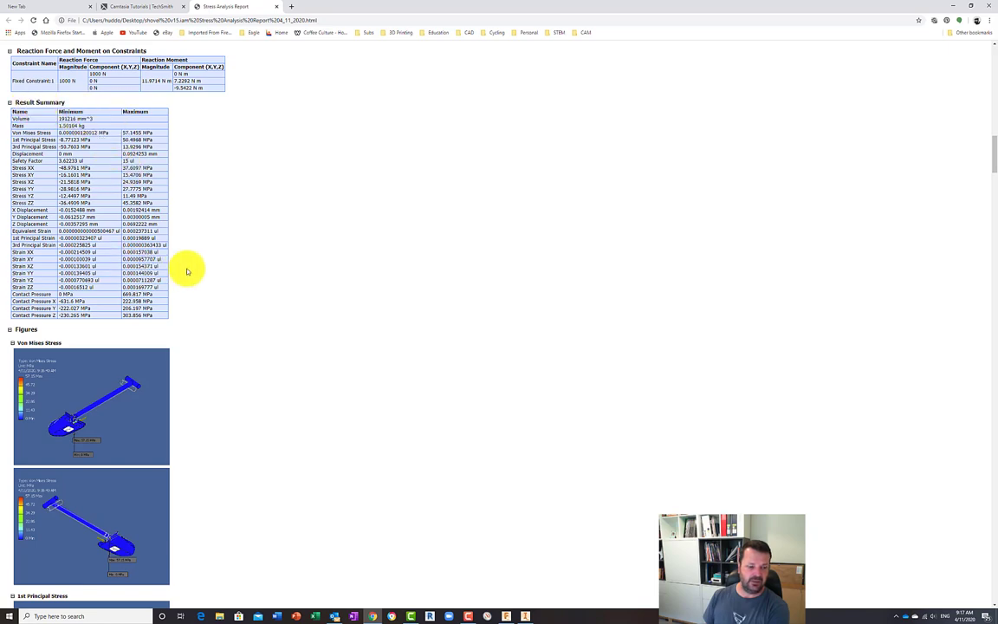
Look through the report's stress, displacement, safety factor, strain and contact pressure figures, then return to Inventor
scroll(187, 269, down, 5)
scroll(187, 271, down, 20)
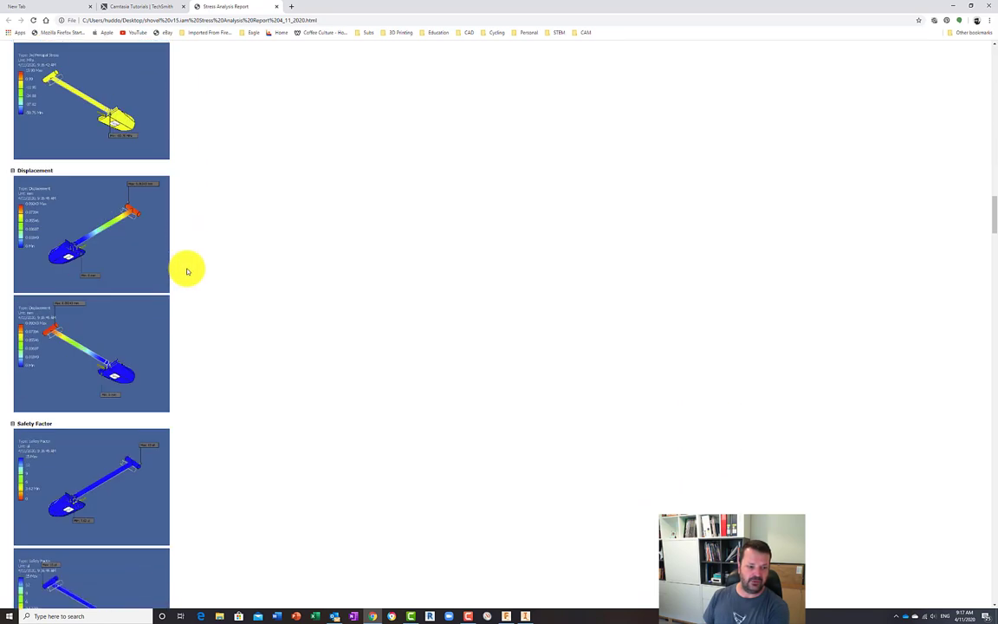
scroll(187, 271, down, 20)
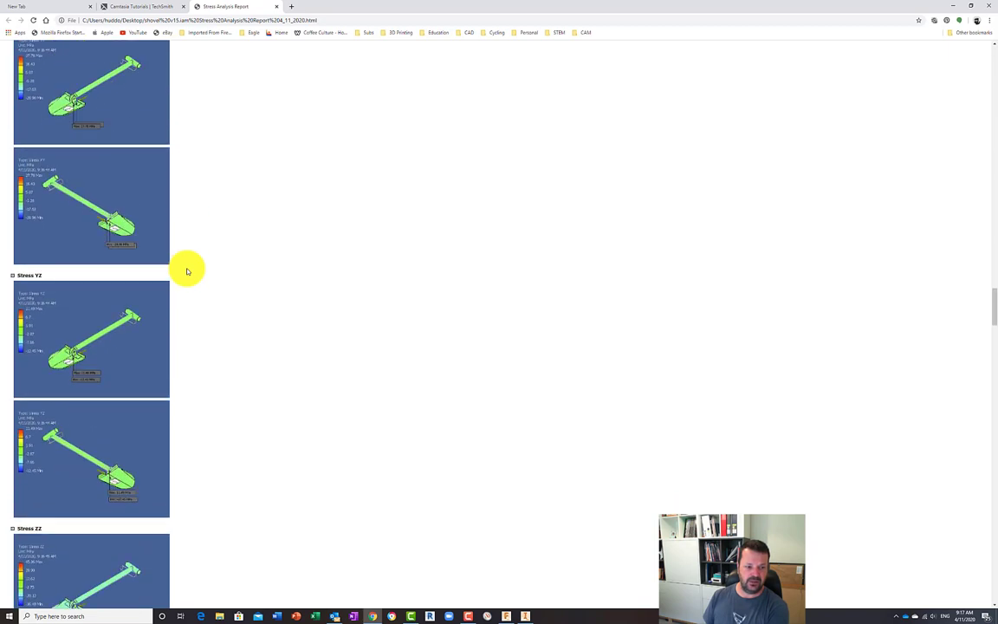
scroll(188, 271, down, 10)
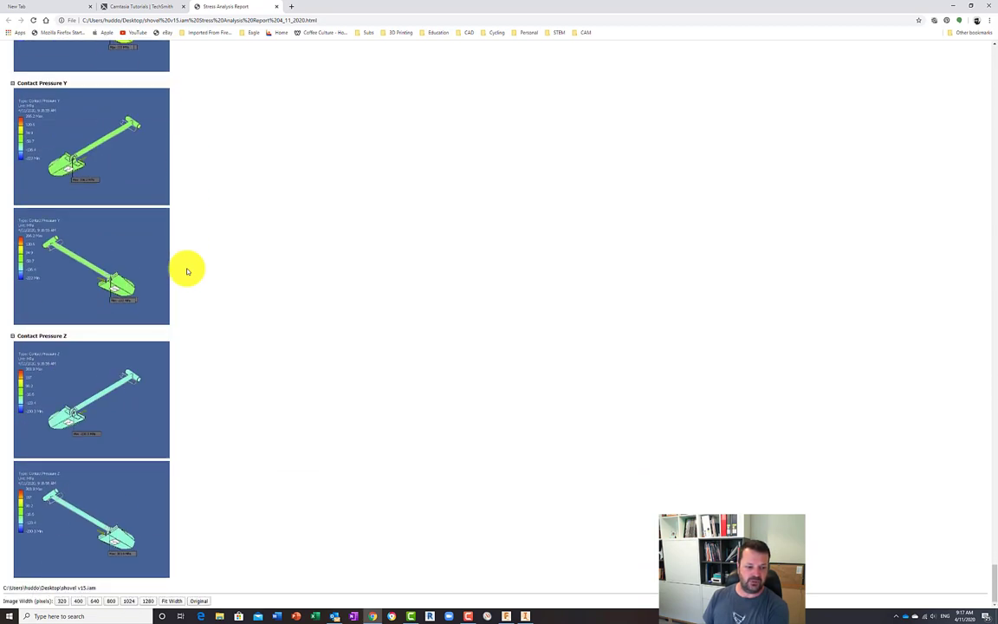
scroll(187, 271, up, 20)
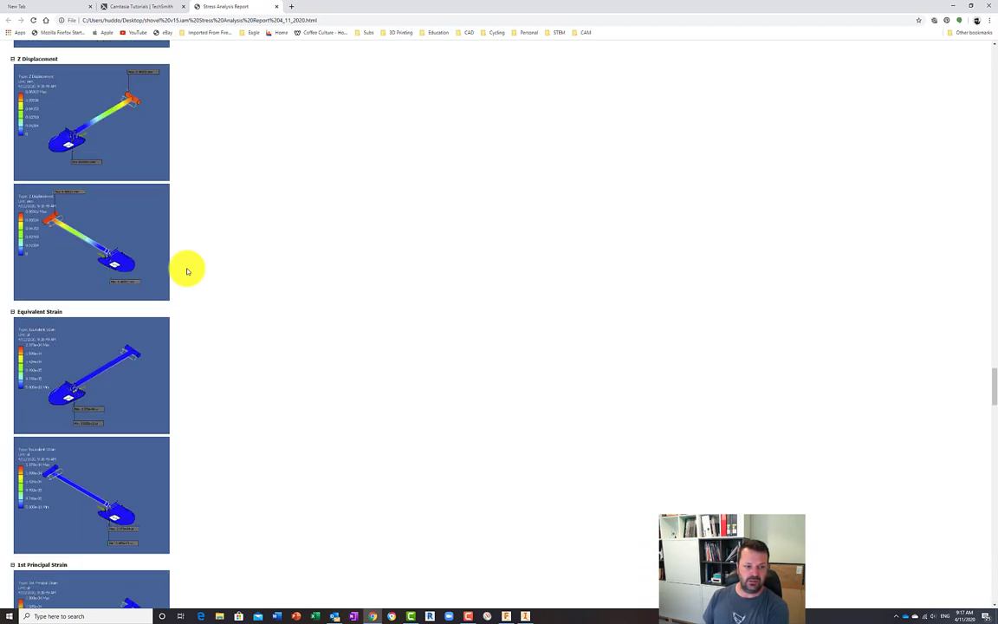
scroll(187, 271, up, 20)
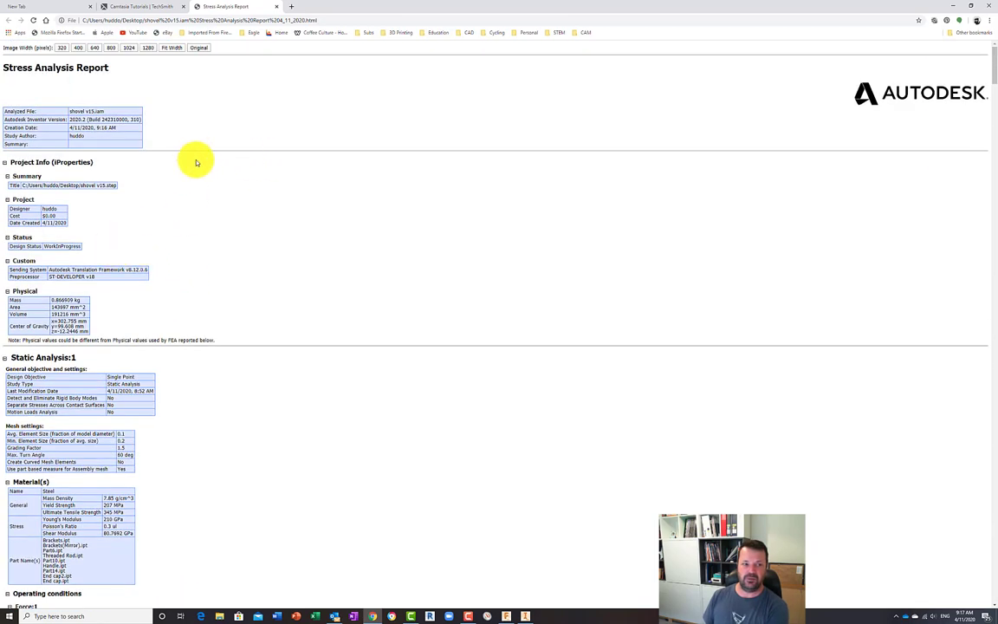
click(957, 7)
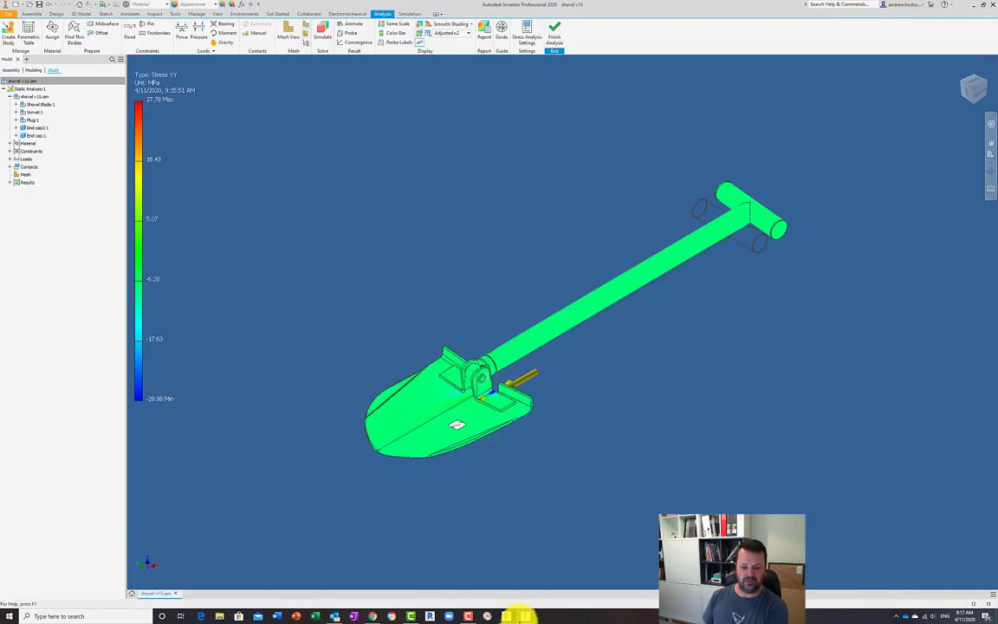
Switch to Fusion 360, check the solving details of the Study 1 cloud job, then return to Inventor
click(506, 615)
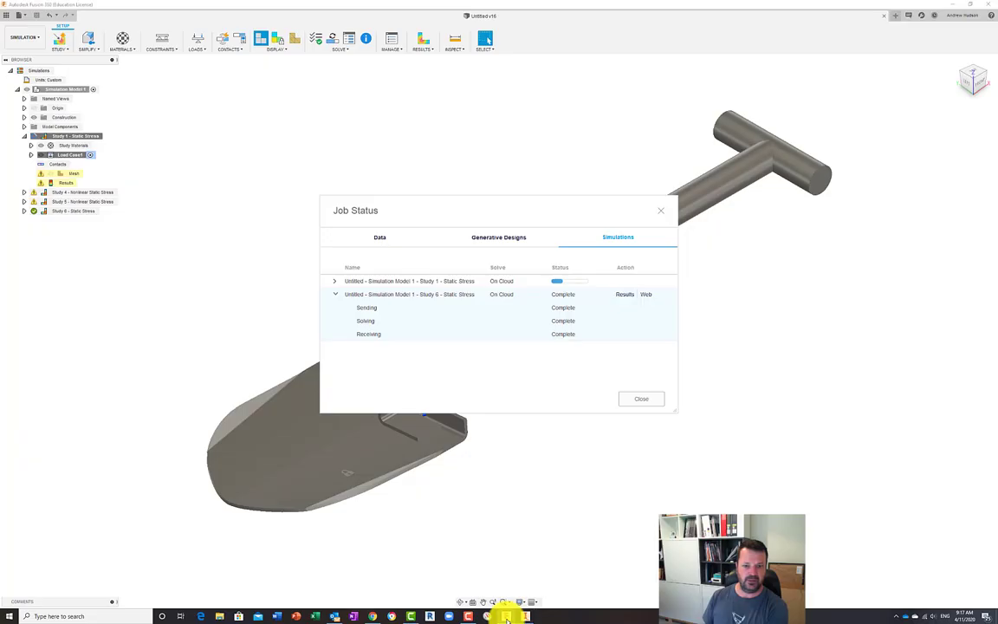
click(335, 281)
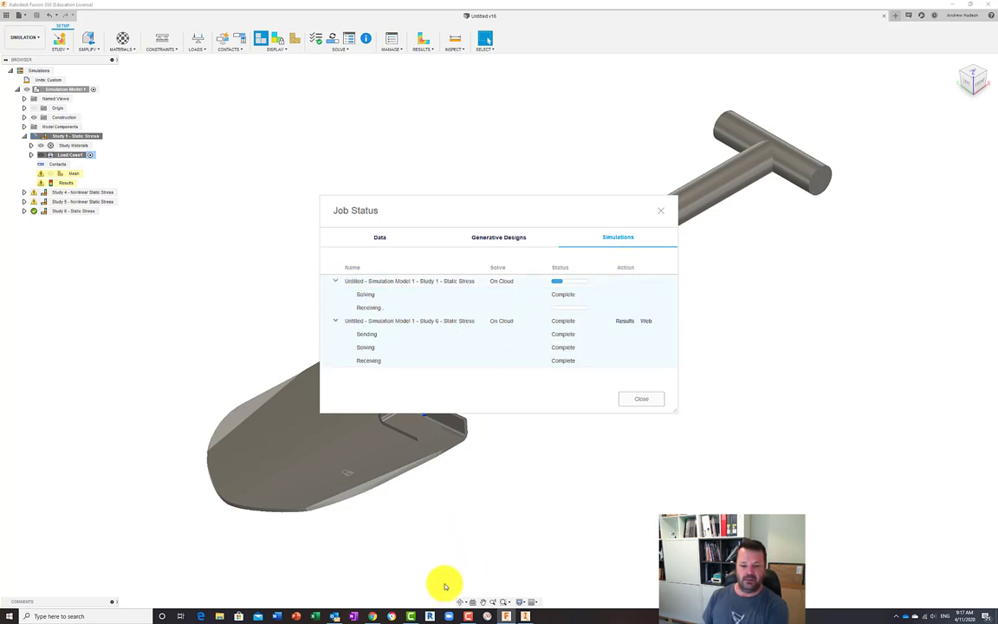
click(524, 615)
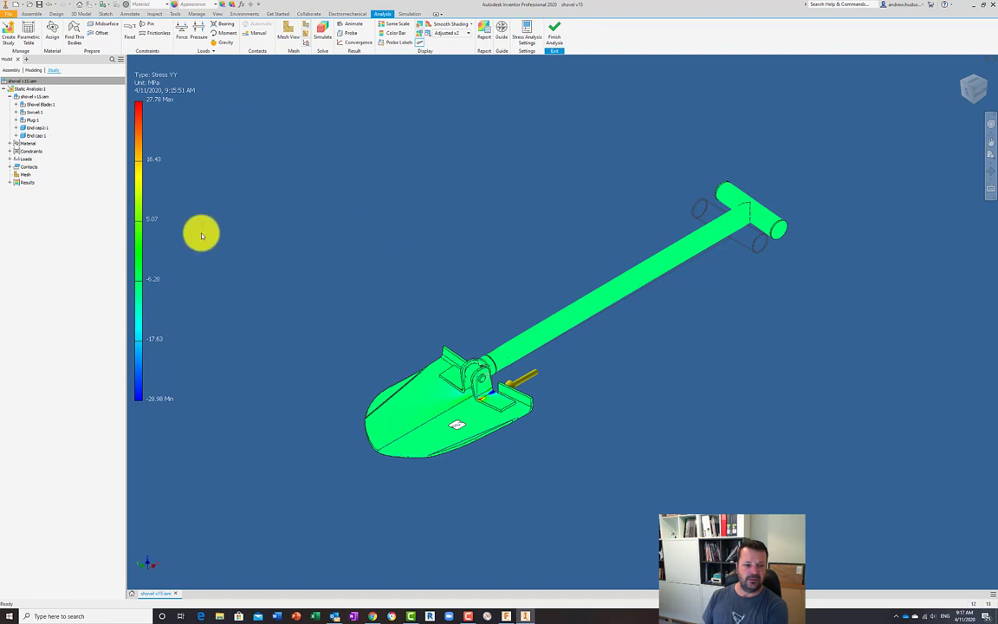
Exit and reopen Inventor's stress analysis environment for the shovel assembly, then finish the analysis and switch to Fusion 360
click(554, 32)
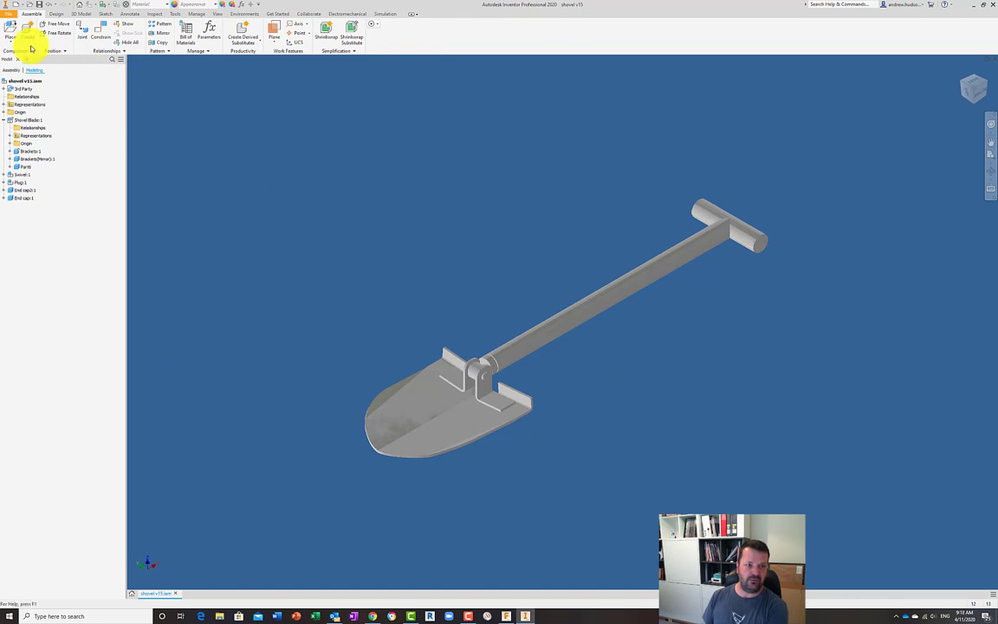
click(58, 14)
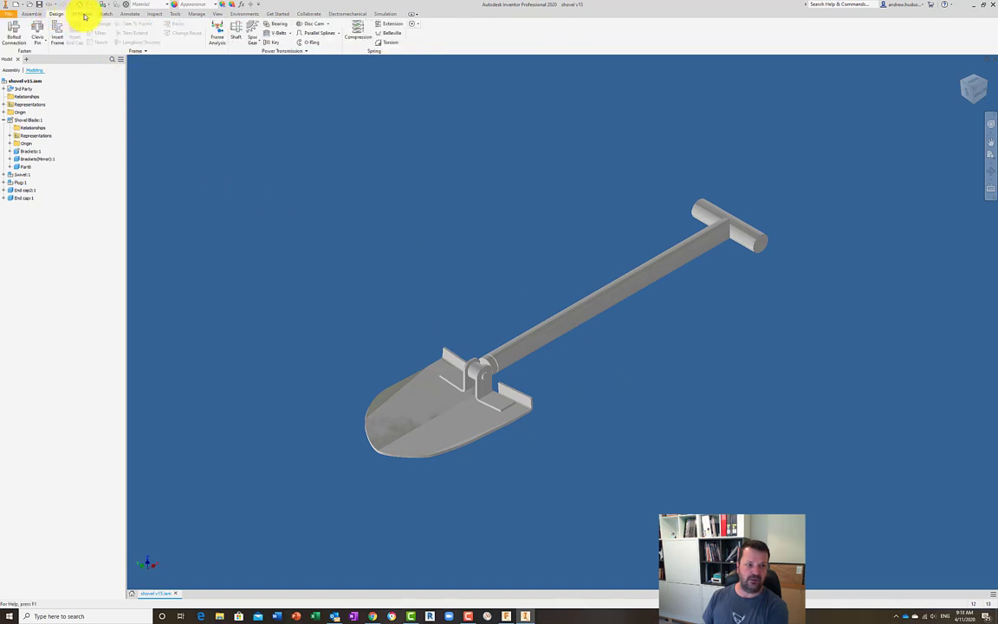
click(243, 14)
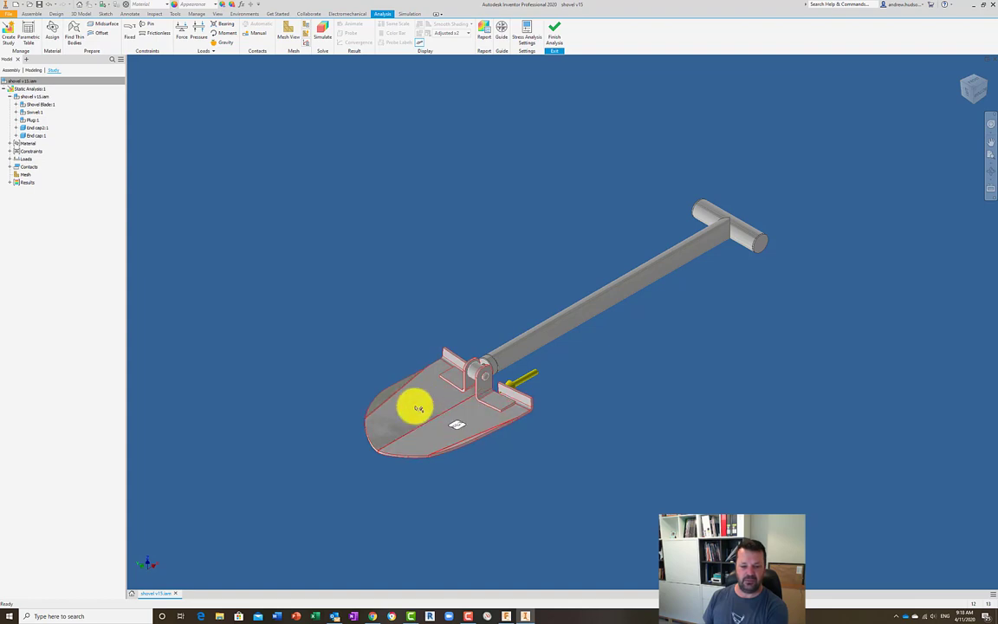
scroll(417, 408, down, 2)
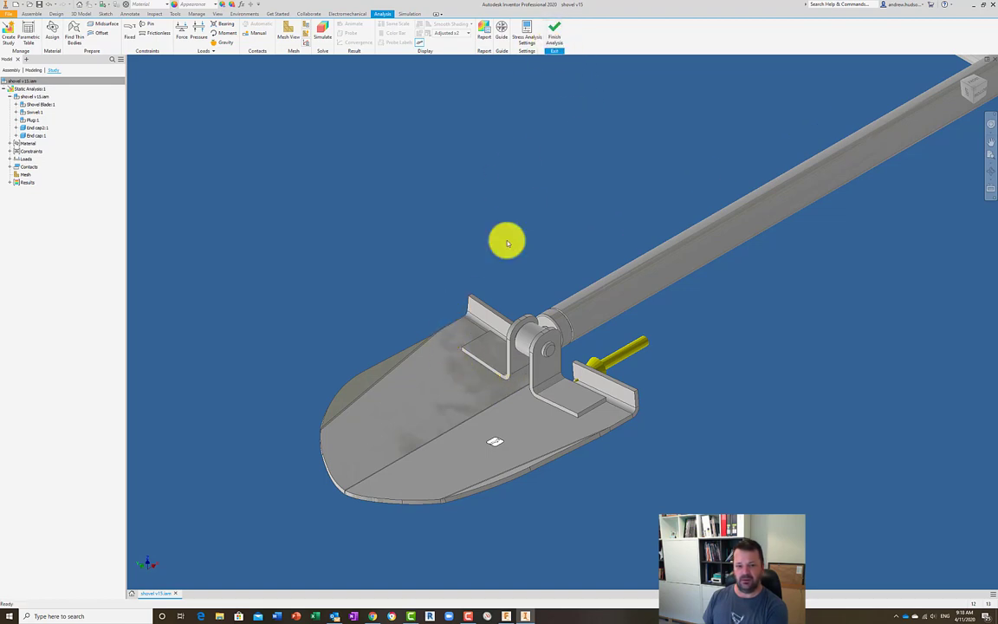
click(555, 29)
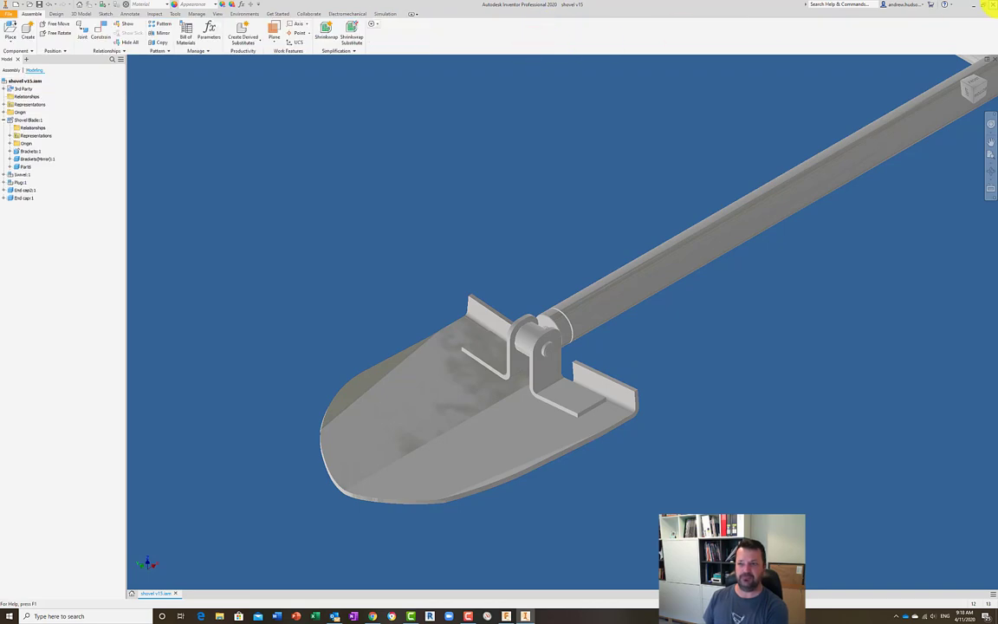
click(977, 5)
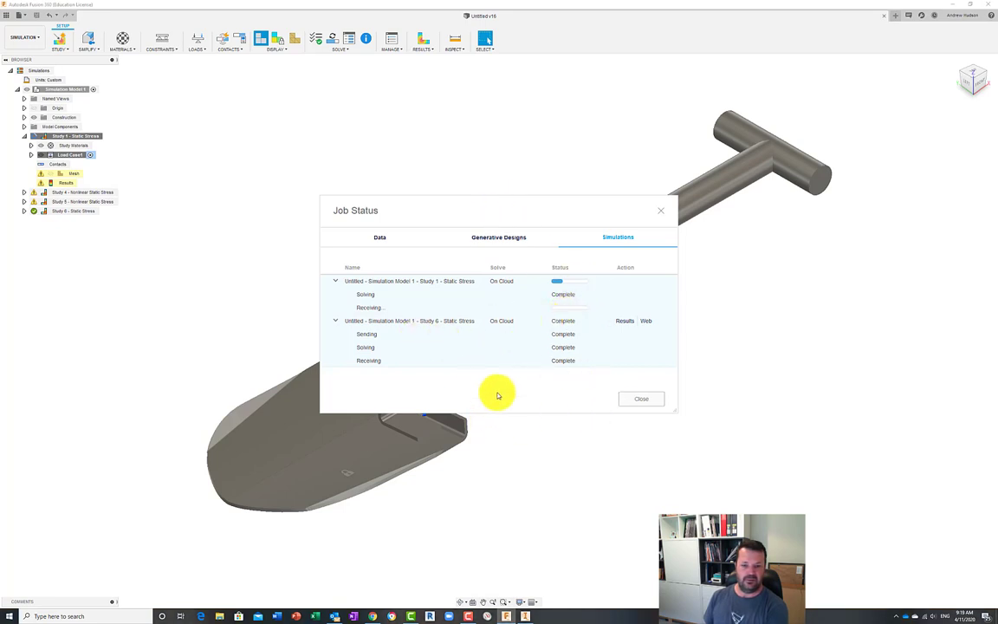
Move the Job Status window clear of the shovel, monitor Study 1 until its results arrive, and close the window
drag(498, 396, 686, 408)
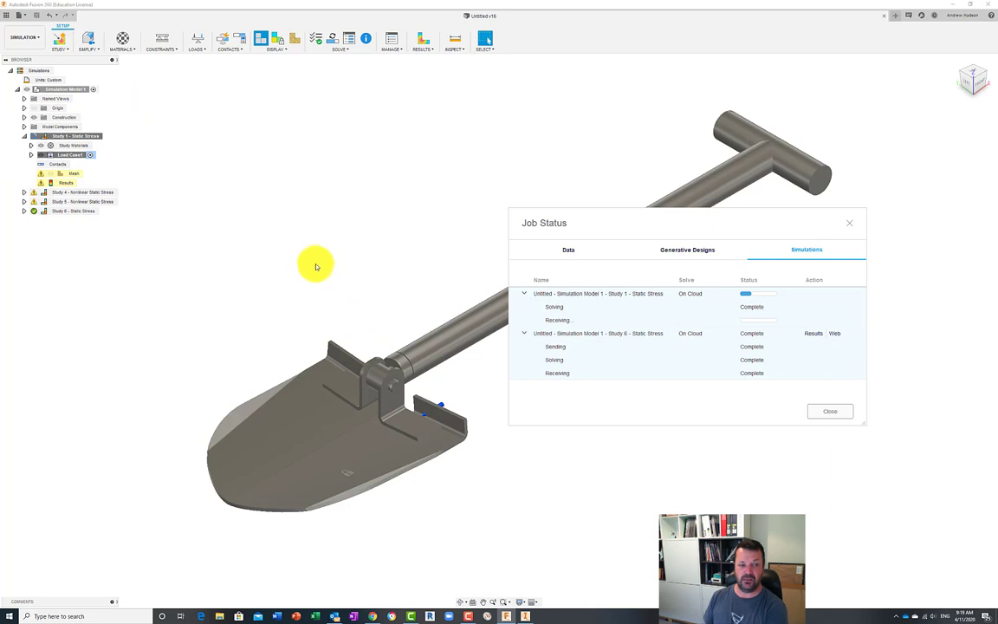
click(52, 175)
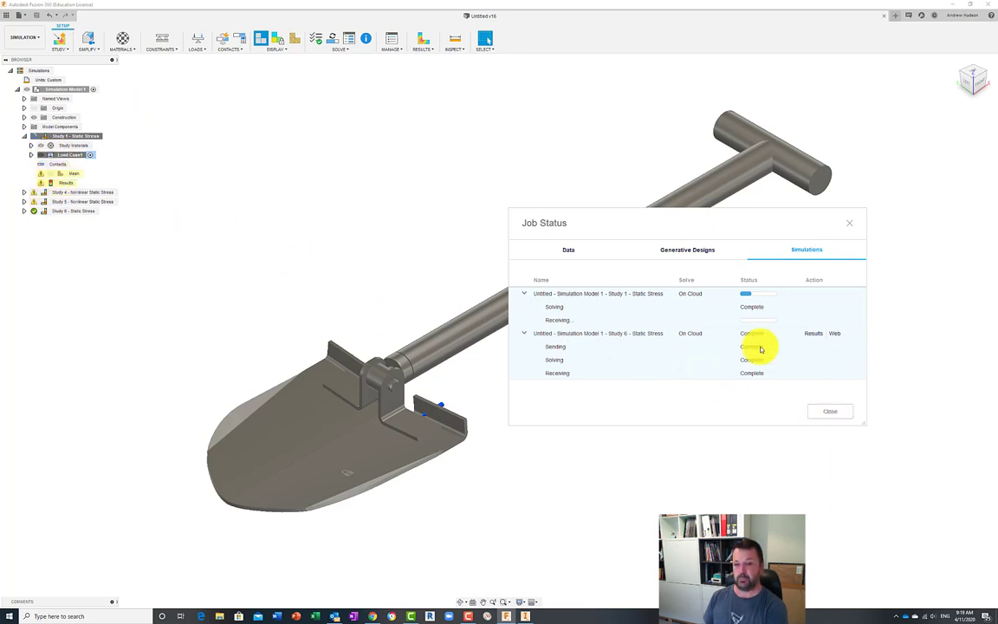
drag(605, 218, 629, 102)
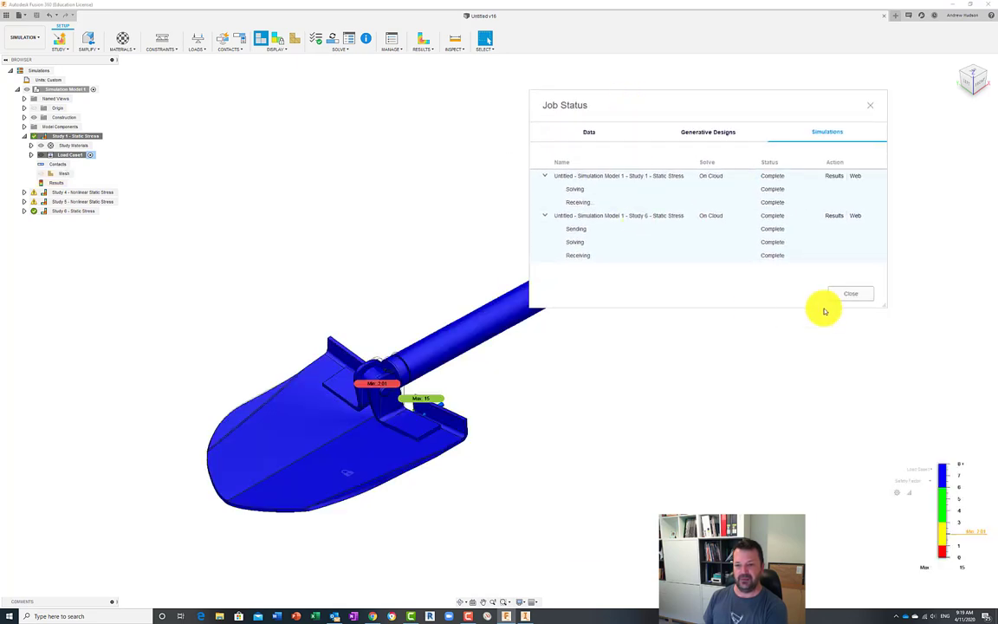
click(857, 296)
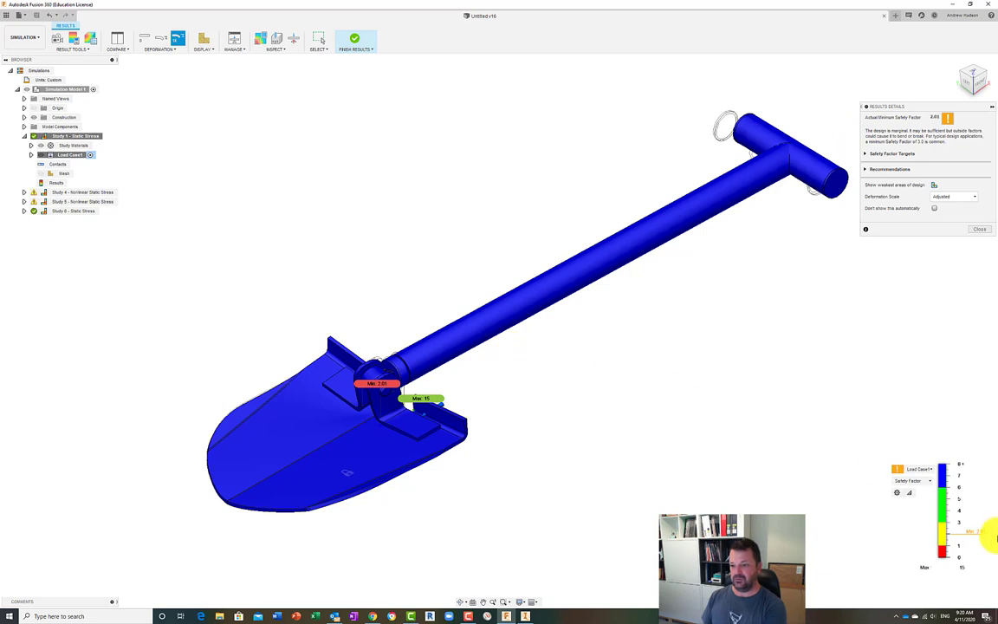
Review Study 1's safety factor results, then close the Results Details and collapse the study in the browser
mouse_move(948, 485)
mouse_down()
mouse_move(971, 479)
mouse_move(947, 477)
mouse_up()
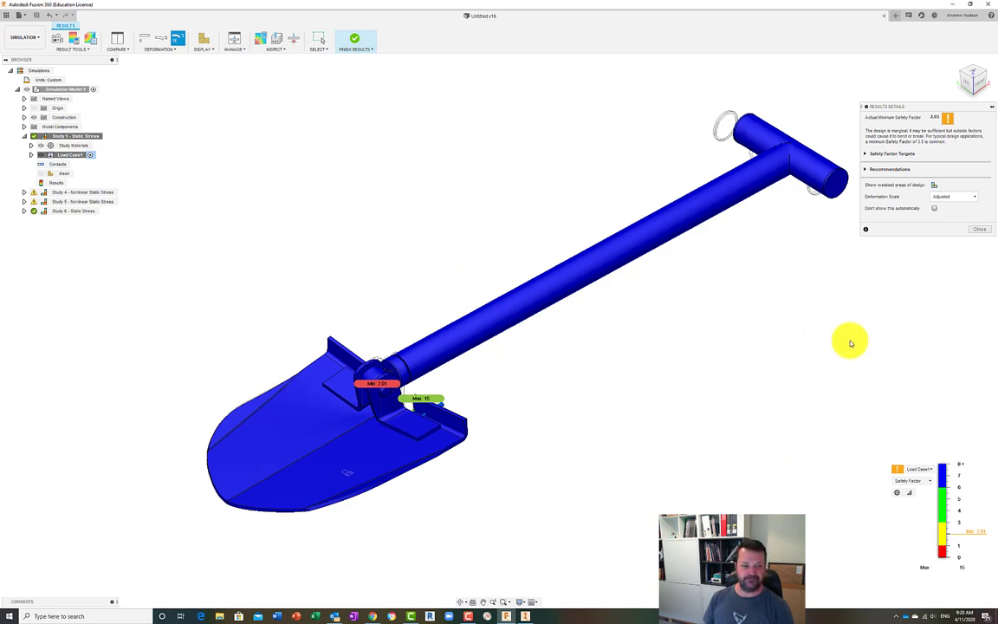
click(979, 230)
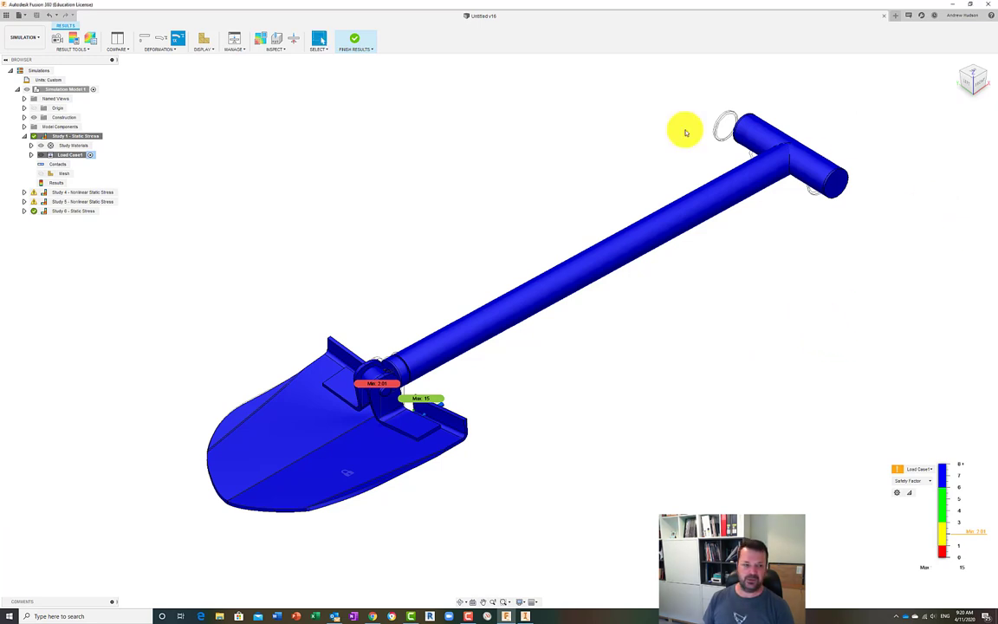
click(24, 136)
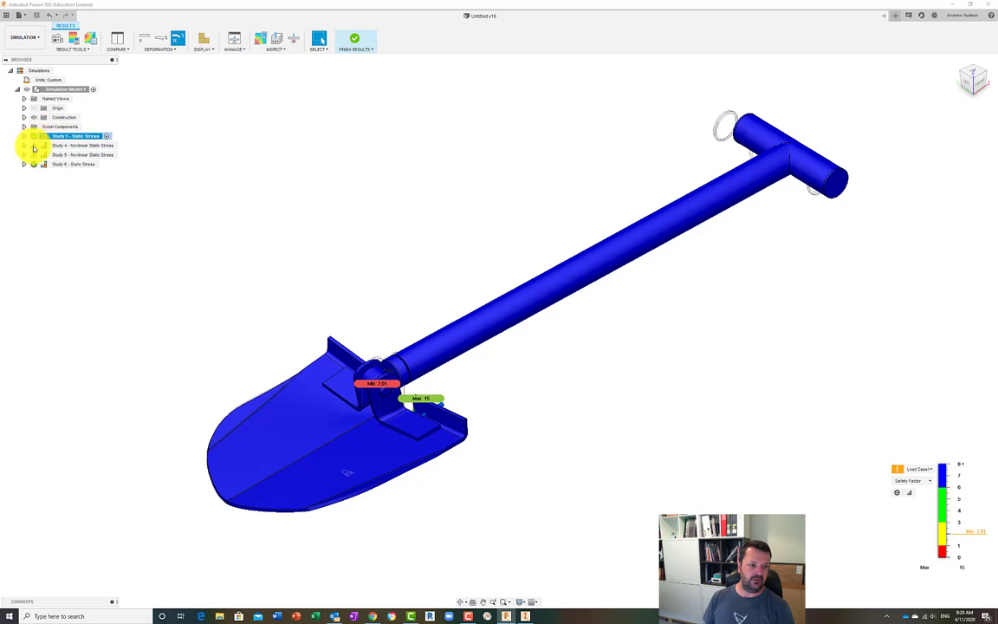
Compare results side by side, with Study 1 - Static Stress in the first view and Study 6 - Static Stress in the second
click(117, 41)
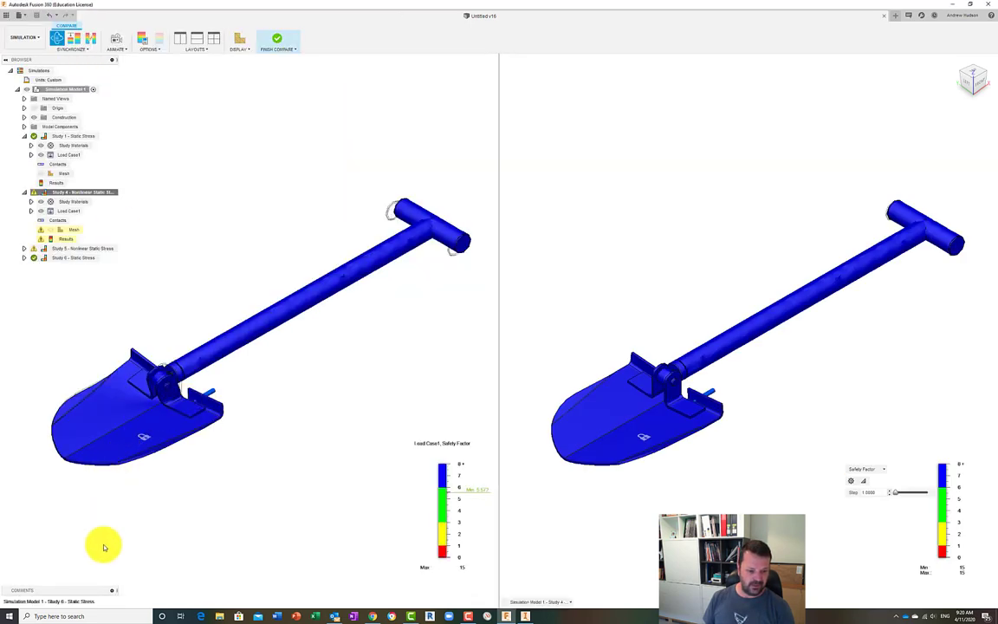
click(94, 600)
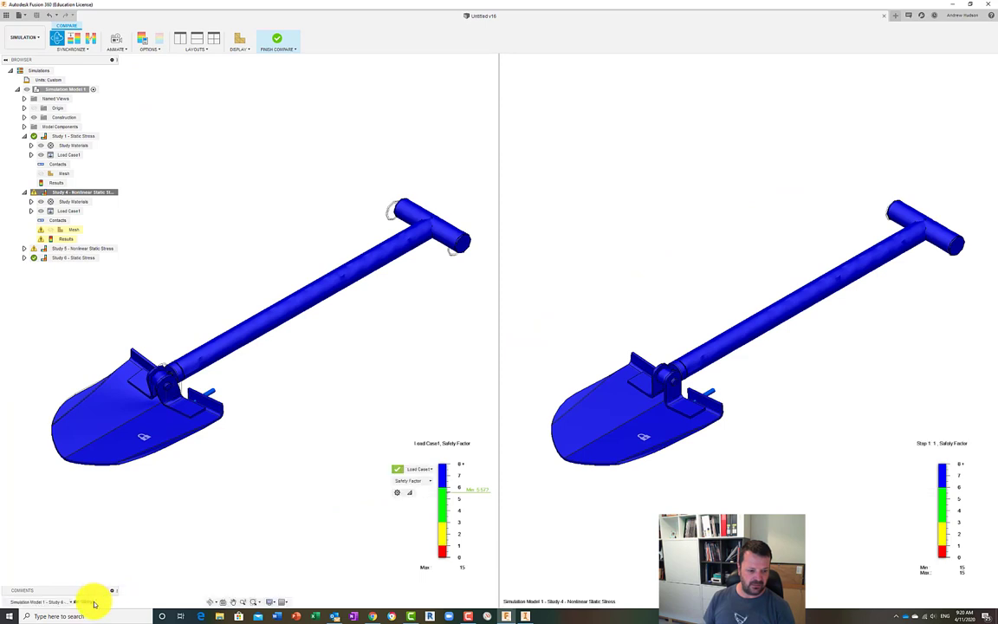
click(74, 603)
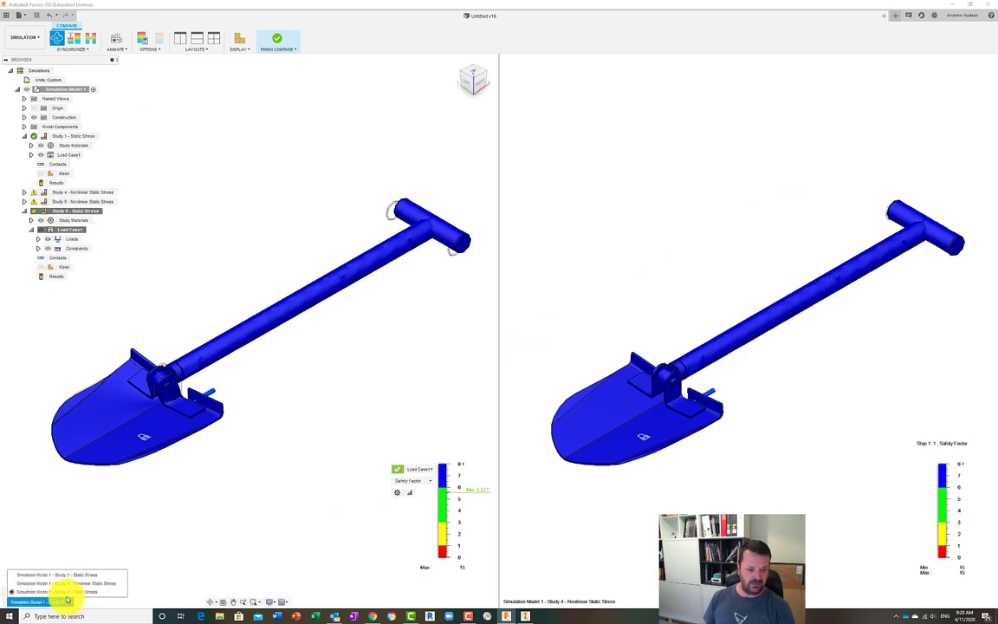
click(88, 575)
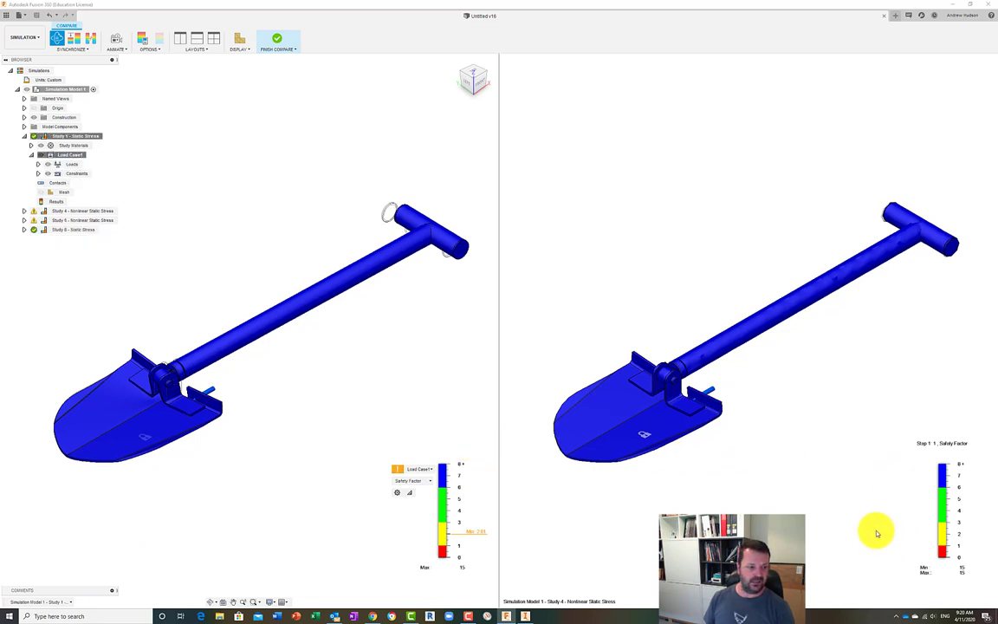
click(604, 603)
click(572, 601)
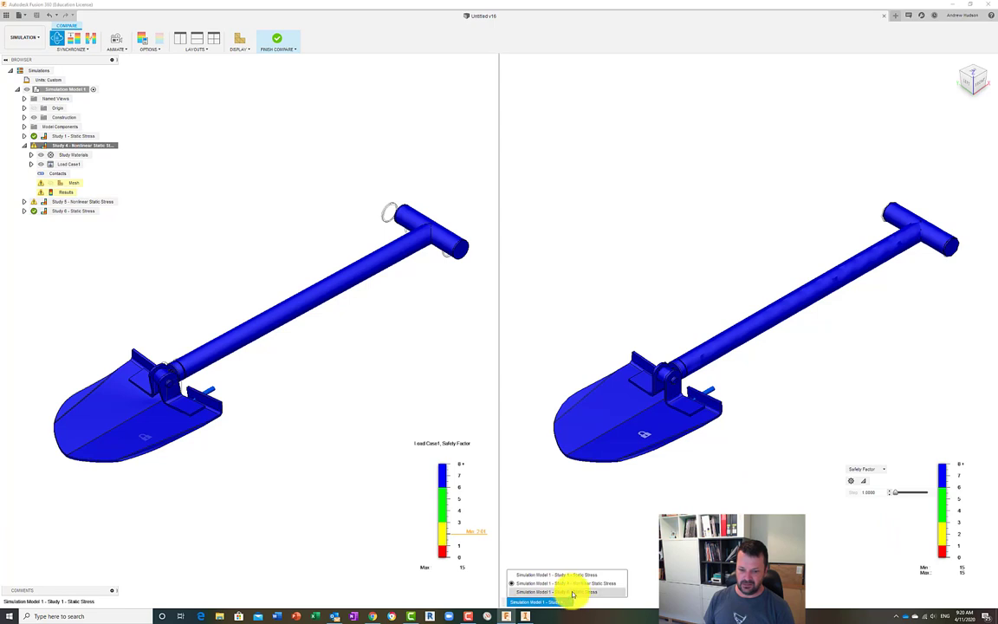
click(573, 591)
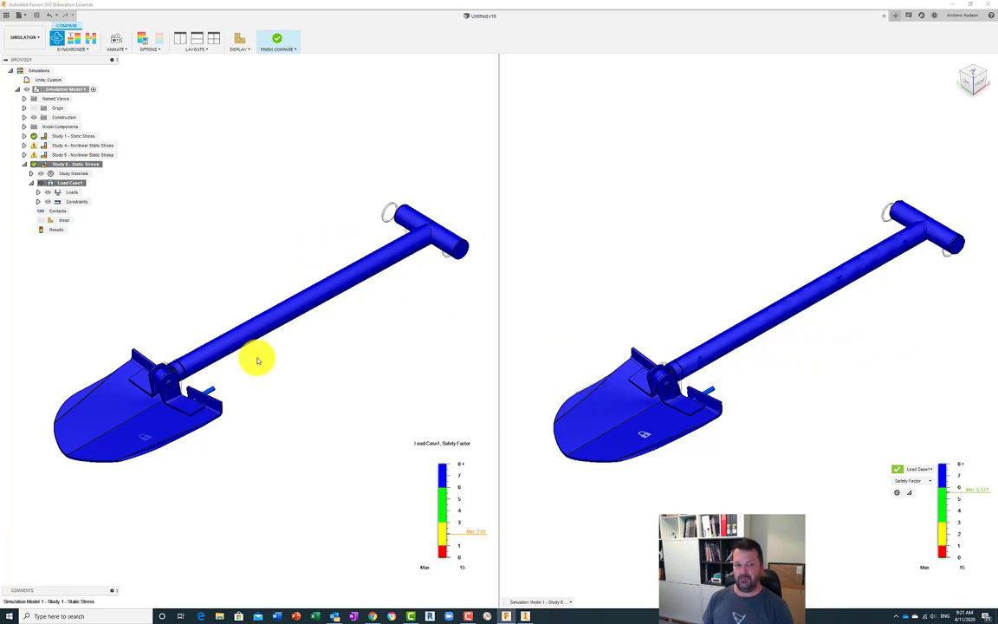
Animate the compared results two-way at Fast speed with 20 steps, then close the animation
click(120, 58)
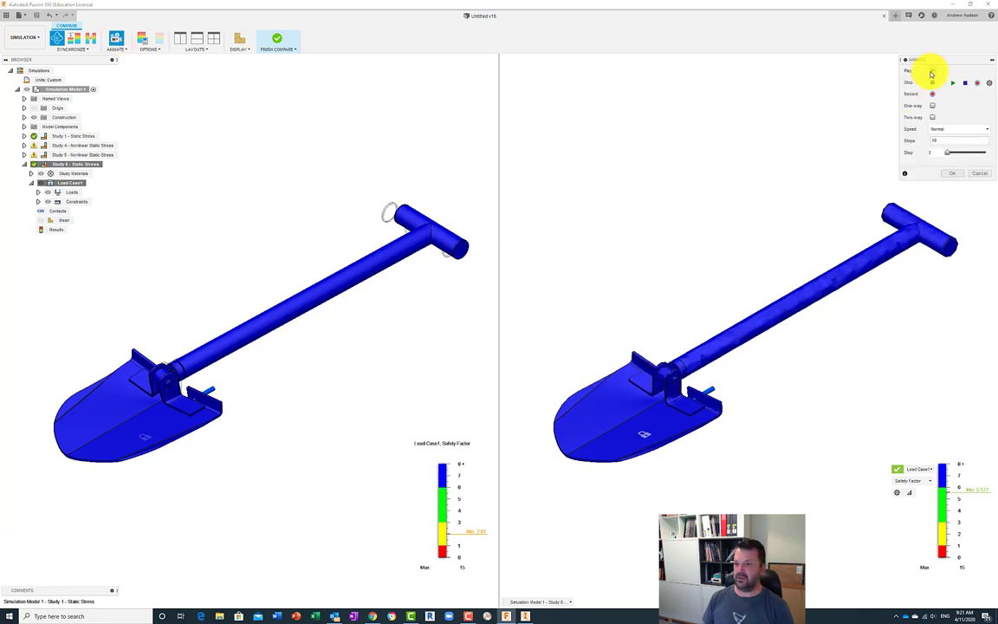
click(935, 129)
click(941, 161)
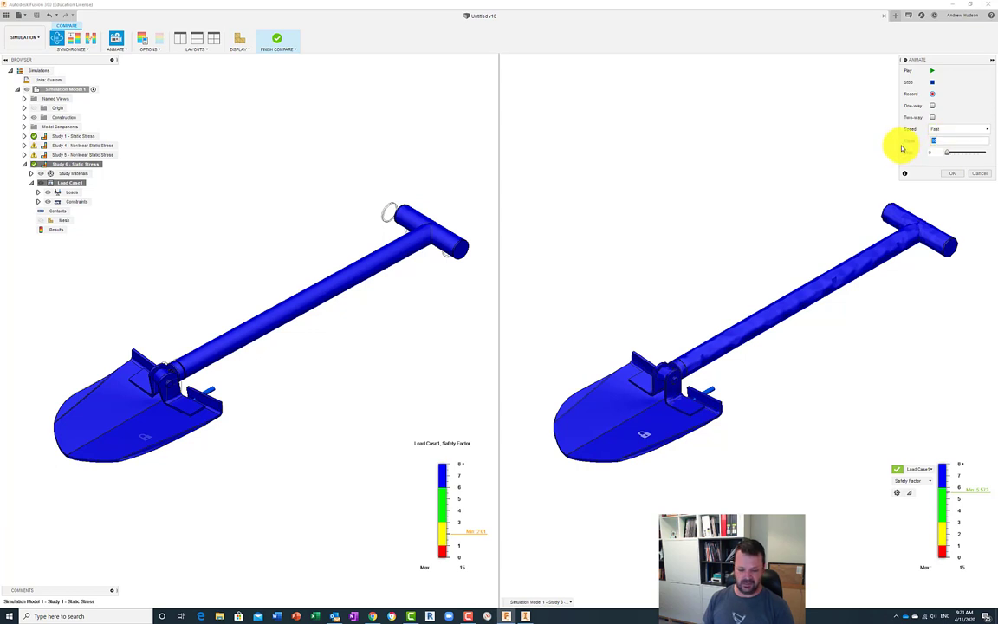
click(932, 118)
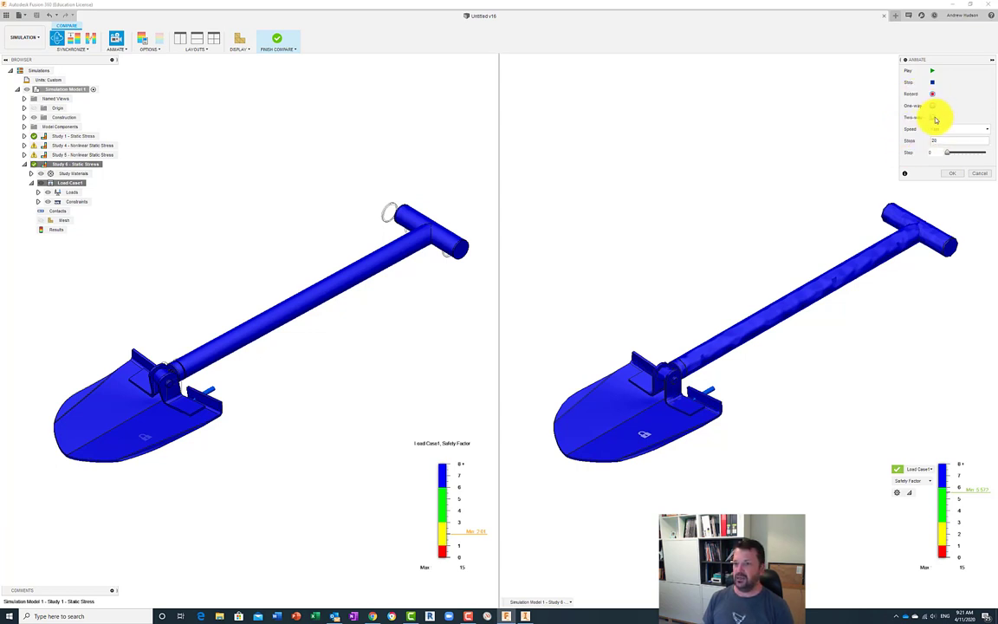
click(933, 72)
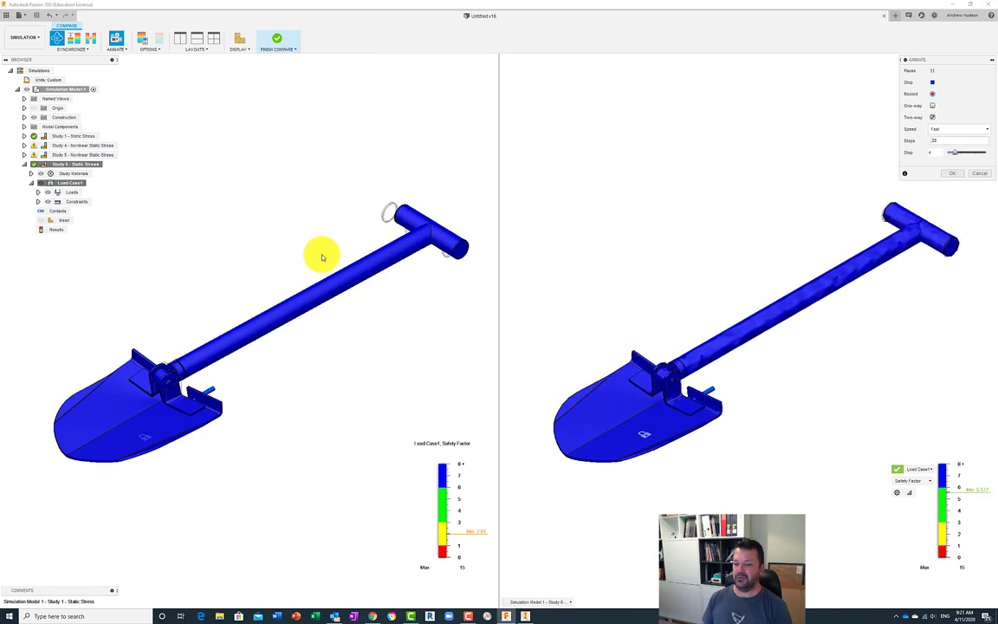
click(979, 173)
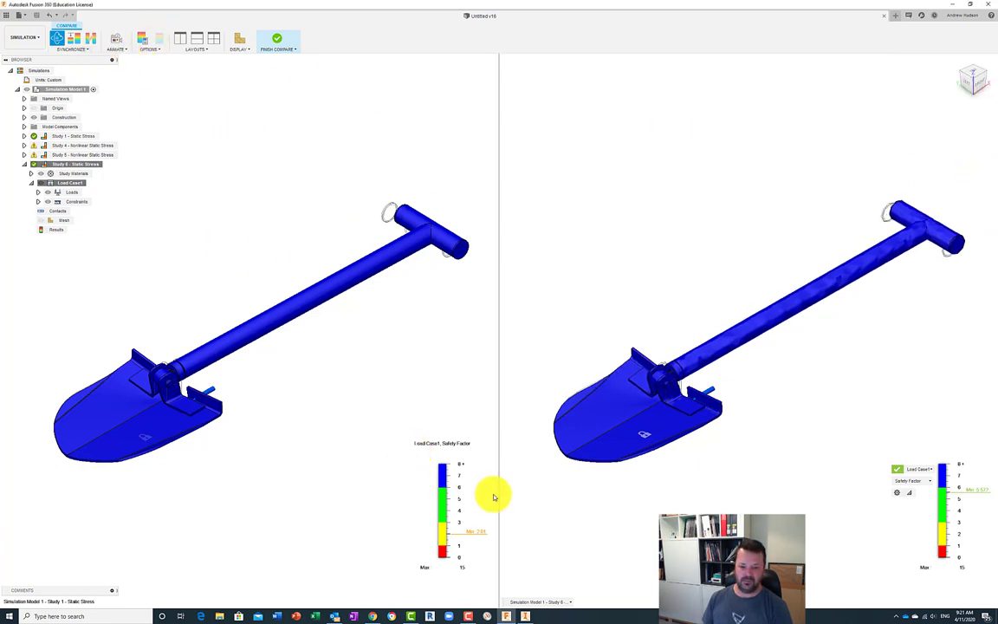
Show the total Displacement plot for both Study 6 and Study 1 in the comparison
click(914, 479)
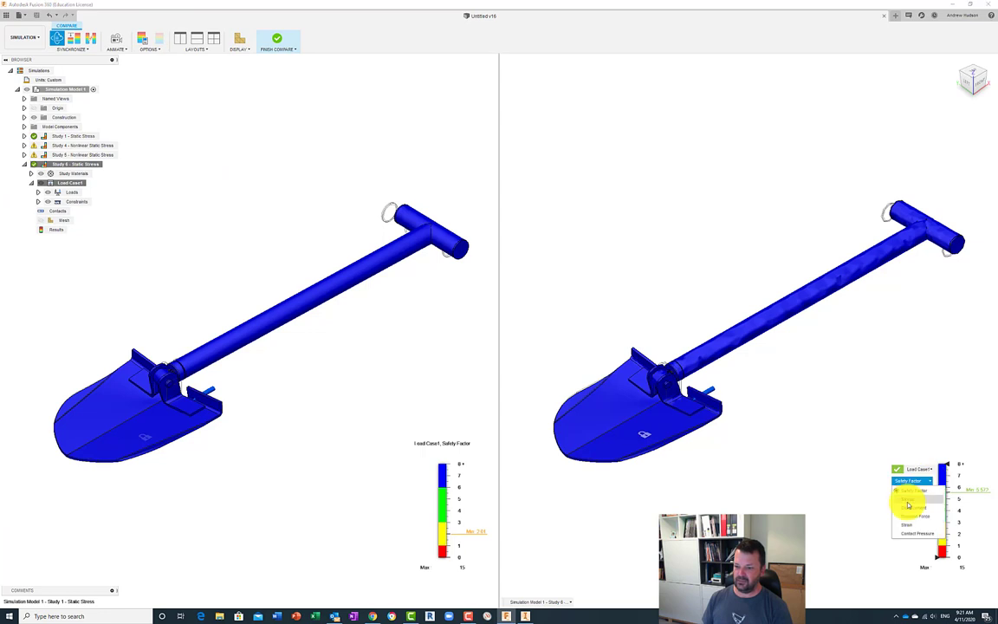
click(905, 507)
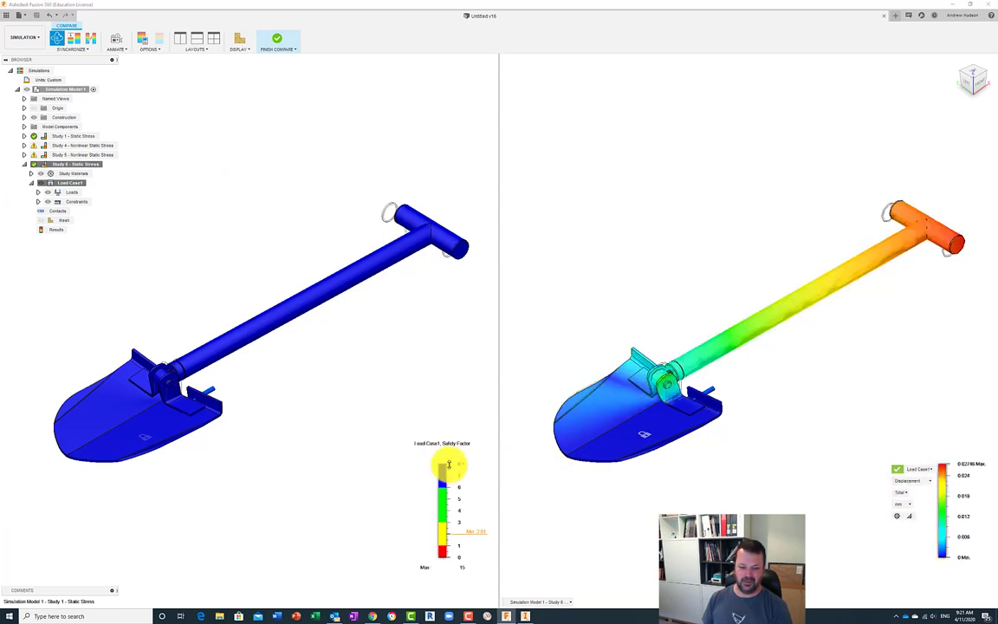
click(407, 477)
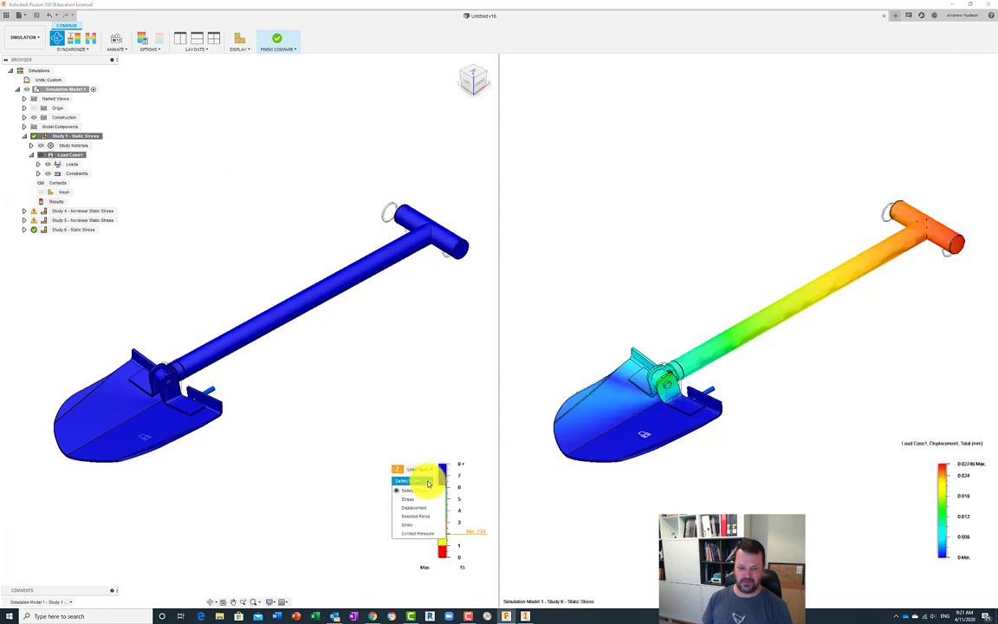
click(415, 507)
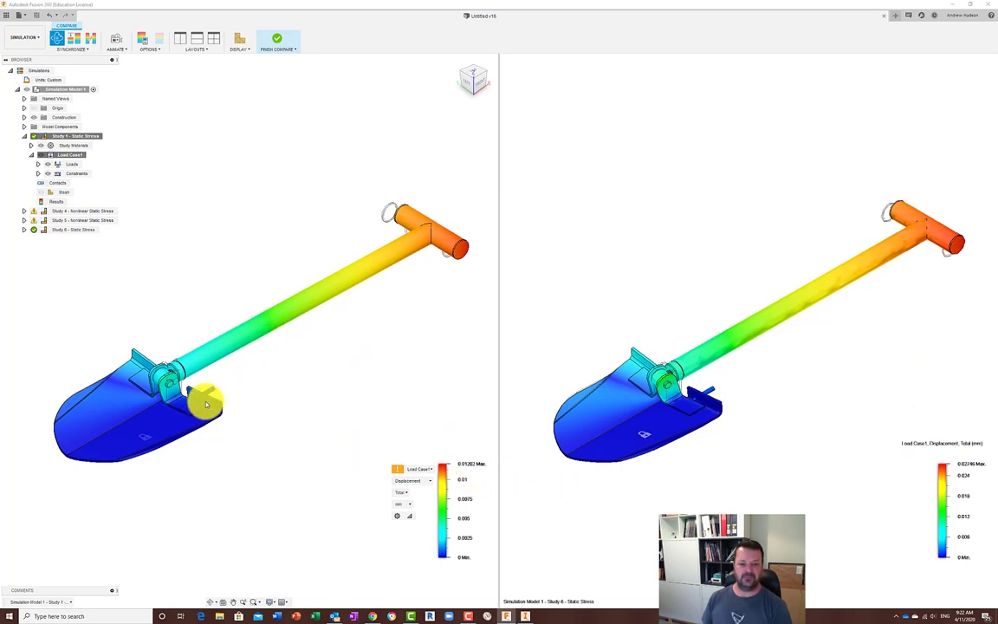
Switch both Study 1 and Study 6 to the equivalent Strain plot in the comparison
click(428, 481)
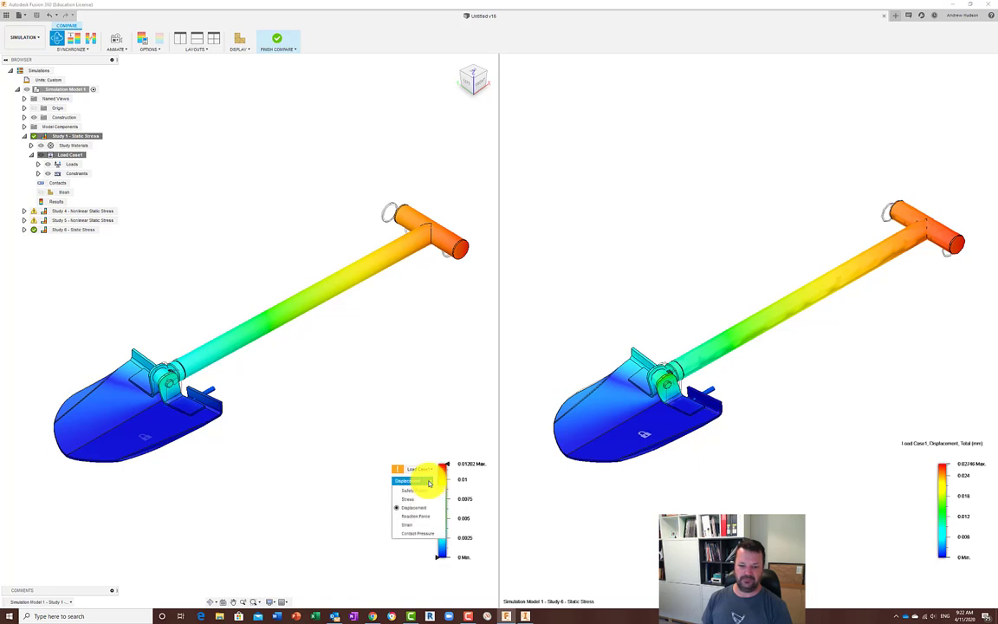
click(402, 524)
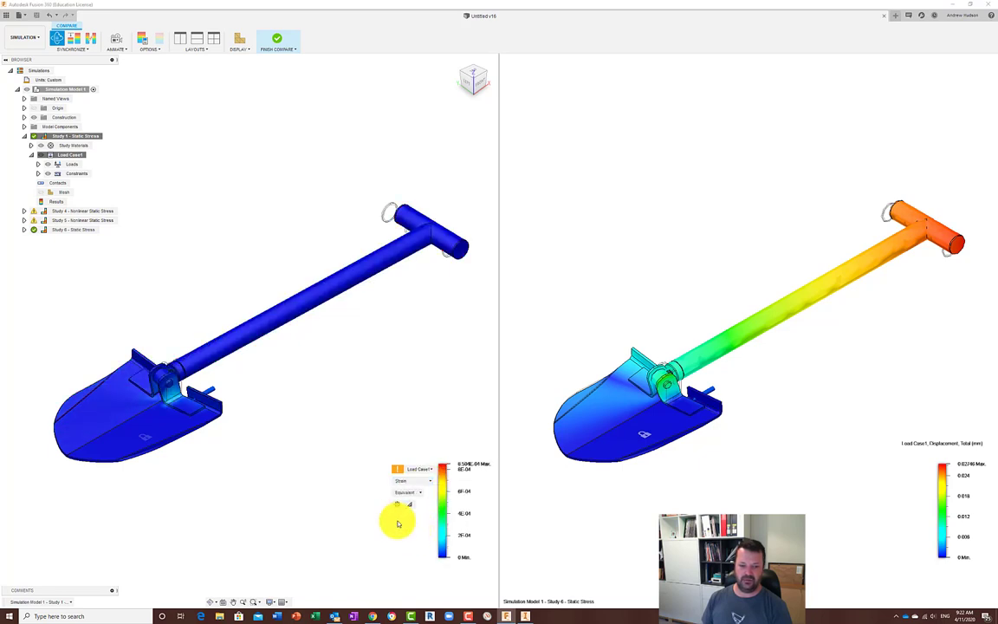
click(924, 457)
click(918, 479)
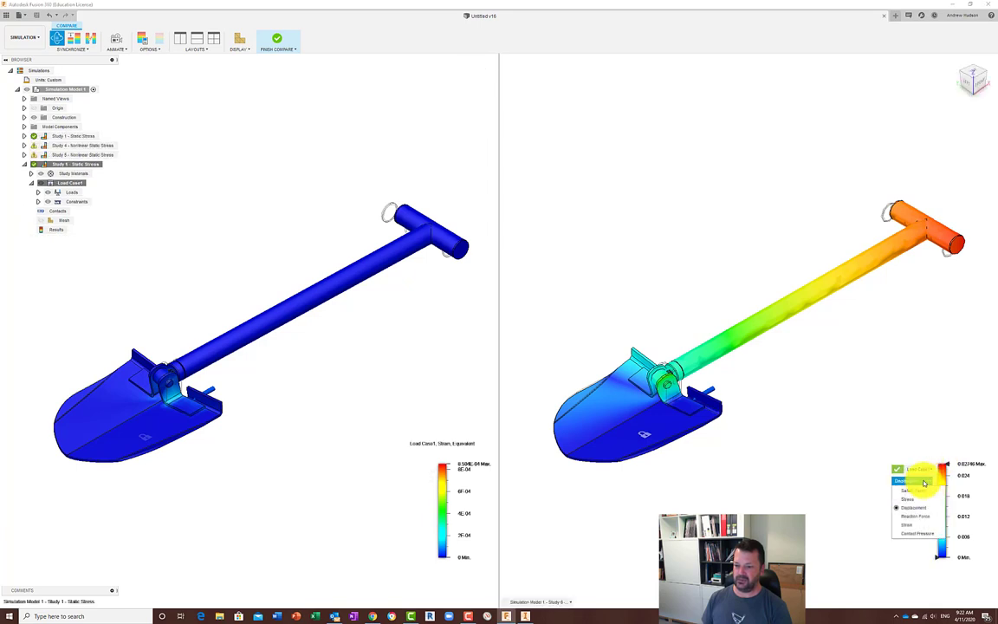
click(912, 523)
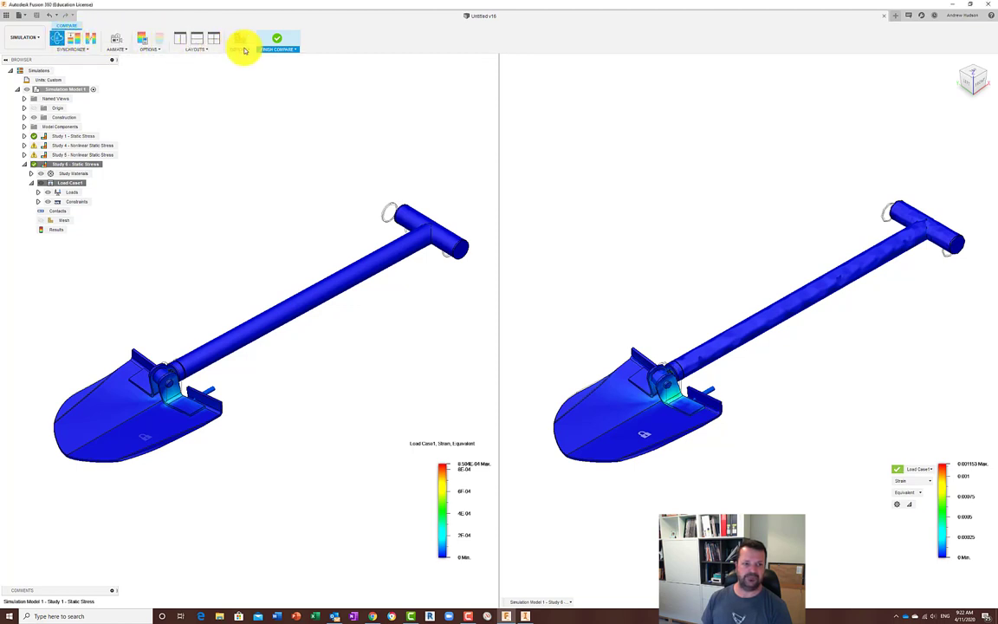
Finish the comparison and save a report covering Study 1 and Study 6 to the Desktop as Studies_Report_2020-04-11 in web page format
click(278, 39)
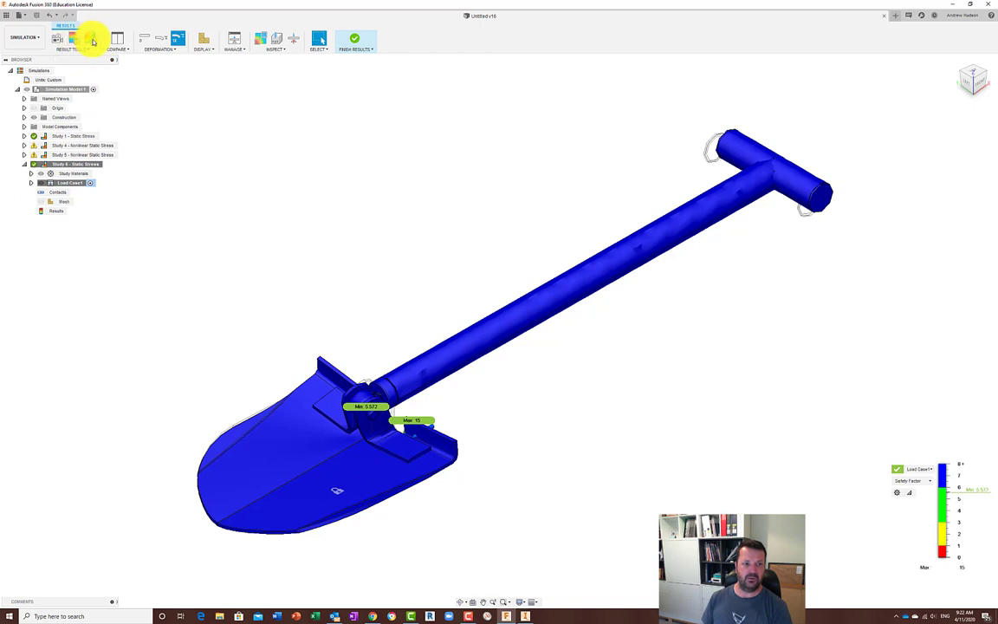
click(93, 41)
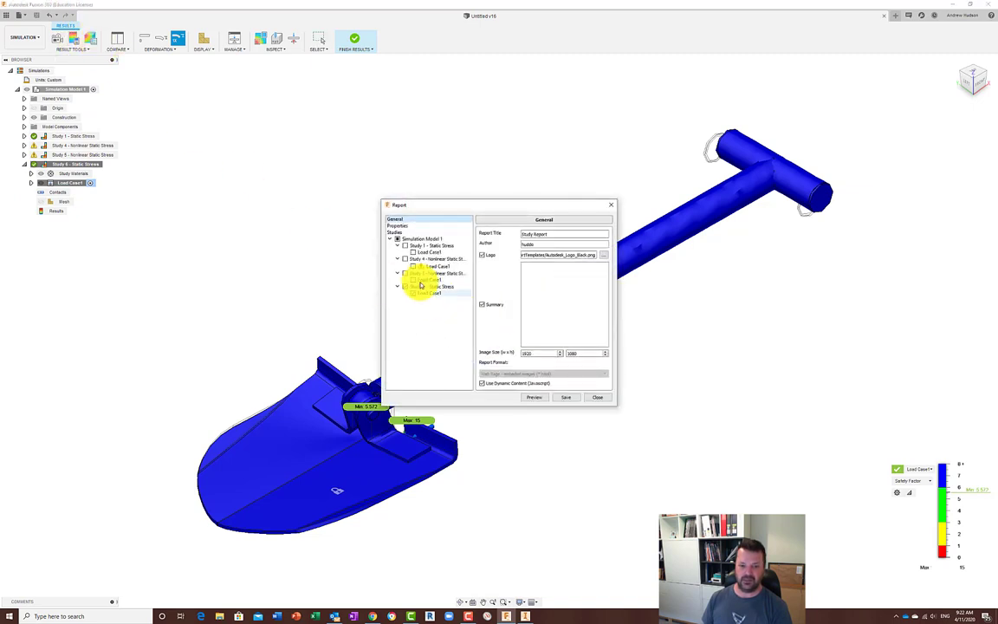
click(416, 246)
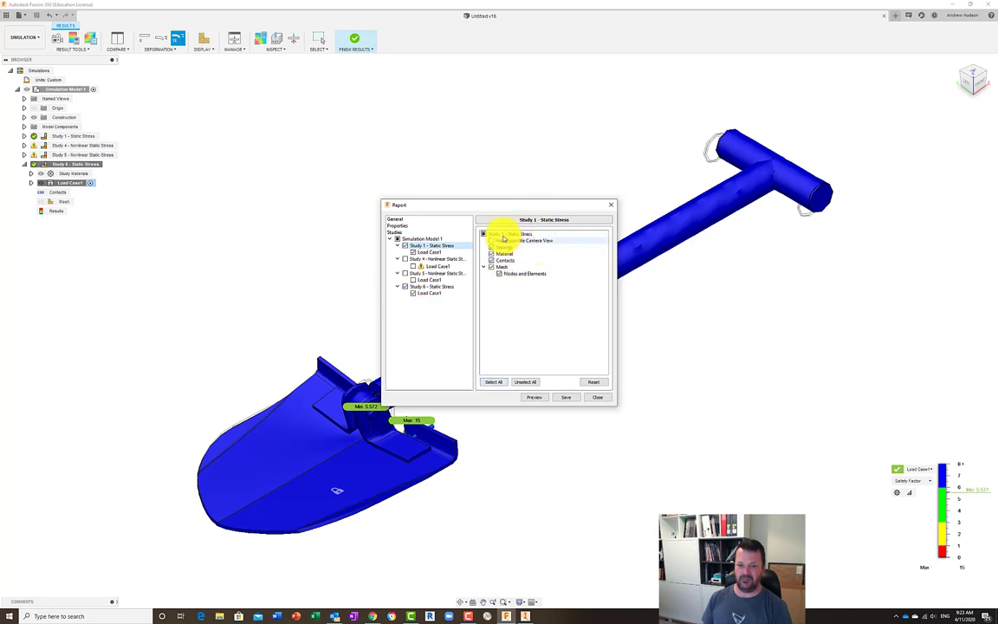
click(433, 286)
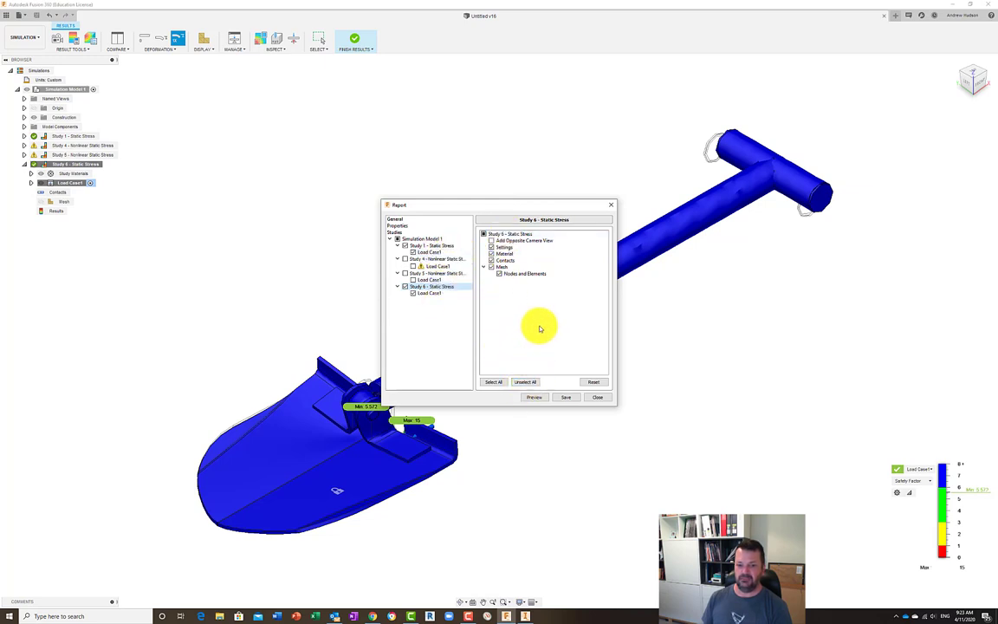
click(571, 398)
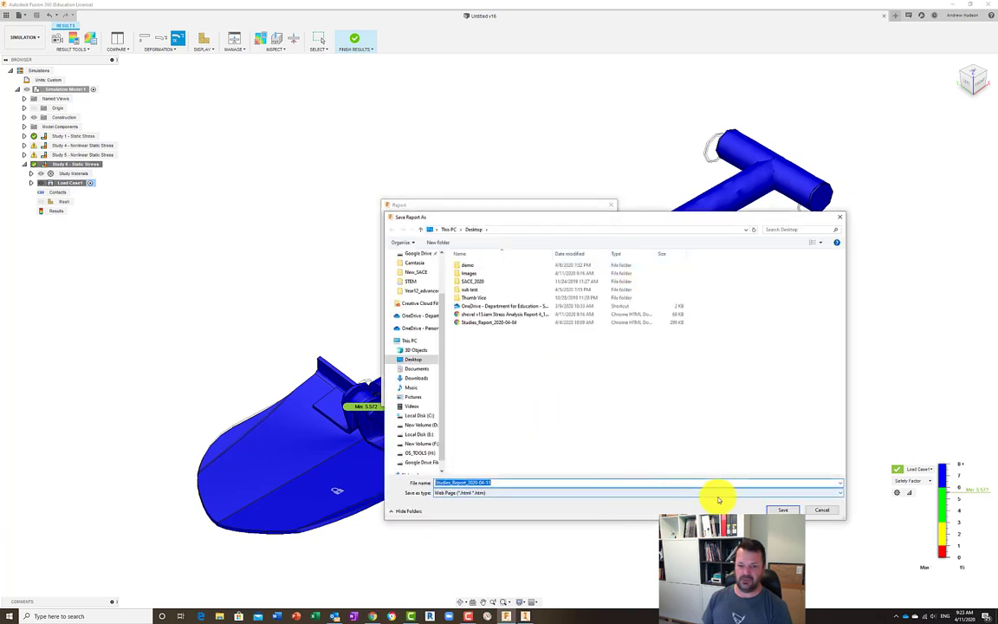
click(777, 510)
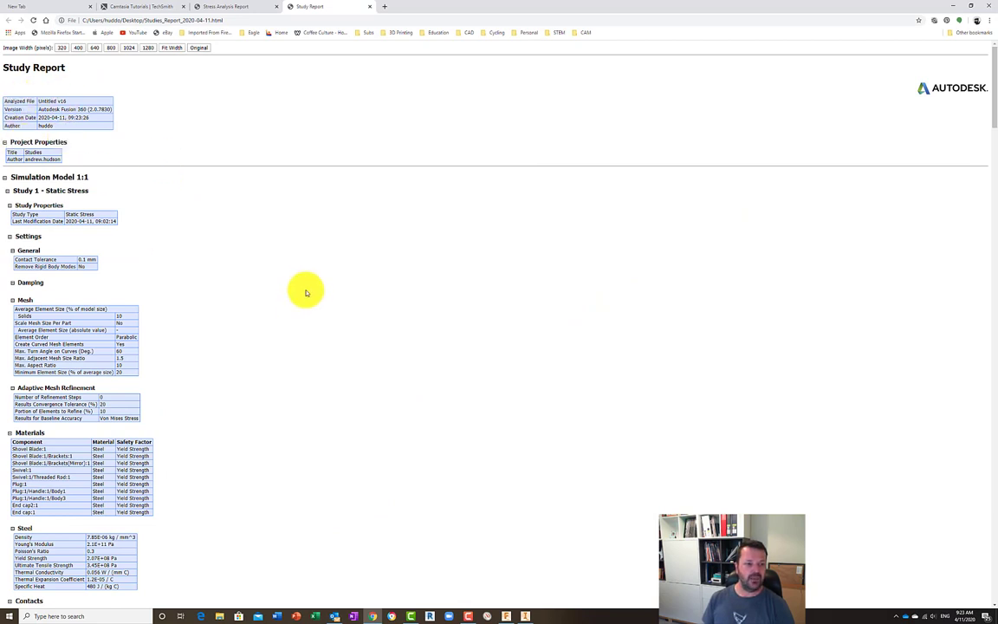
Review the Study 1 - Static Stress section of the report, from materials, contacts and mesh through loads to the result plots
scroll(259, 295, down, 5)
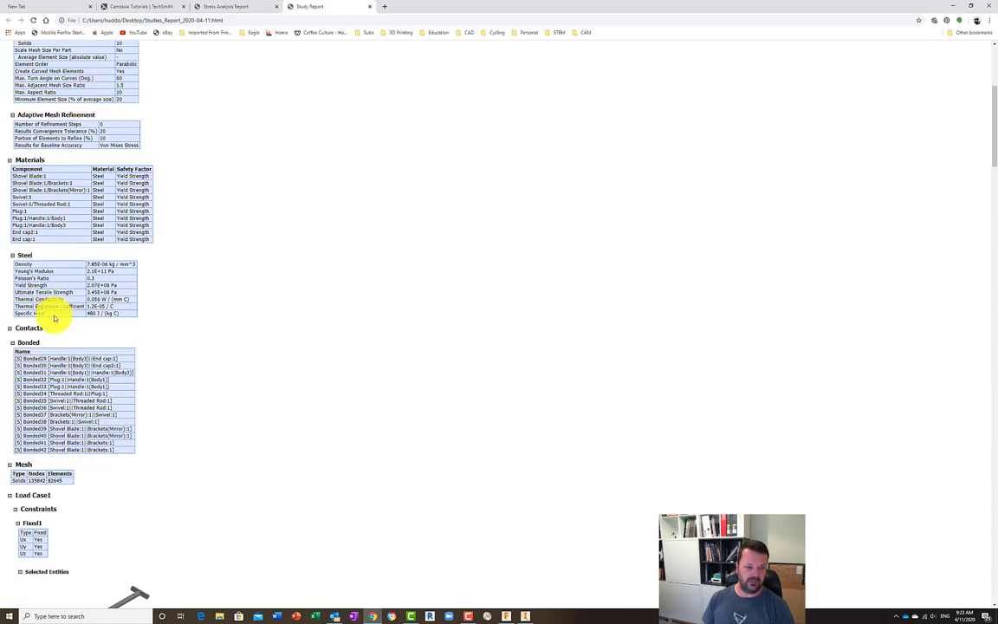
scroll(85, 207, down, 2)
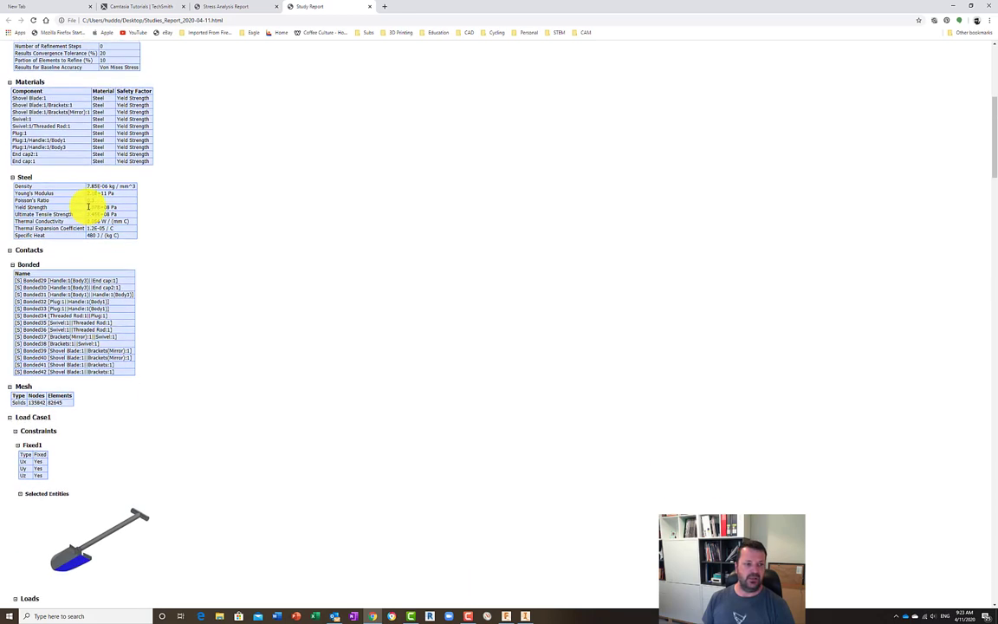
scroll(87, 206, down, 2)
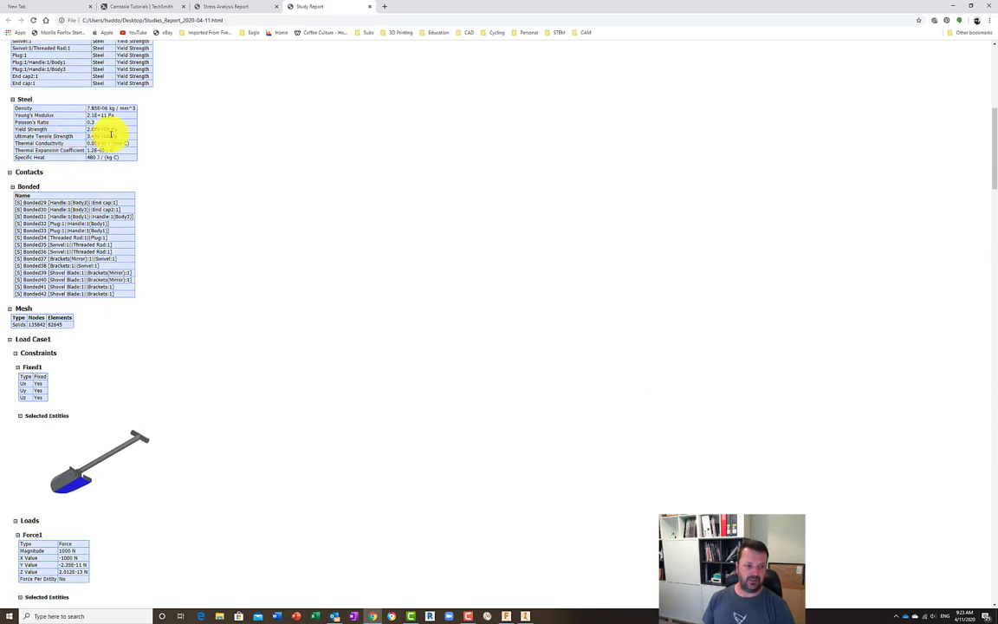
scroll(73, 223, down, 5)
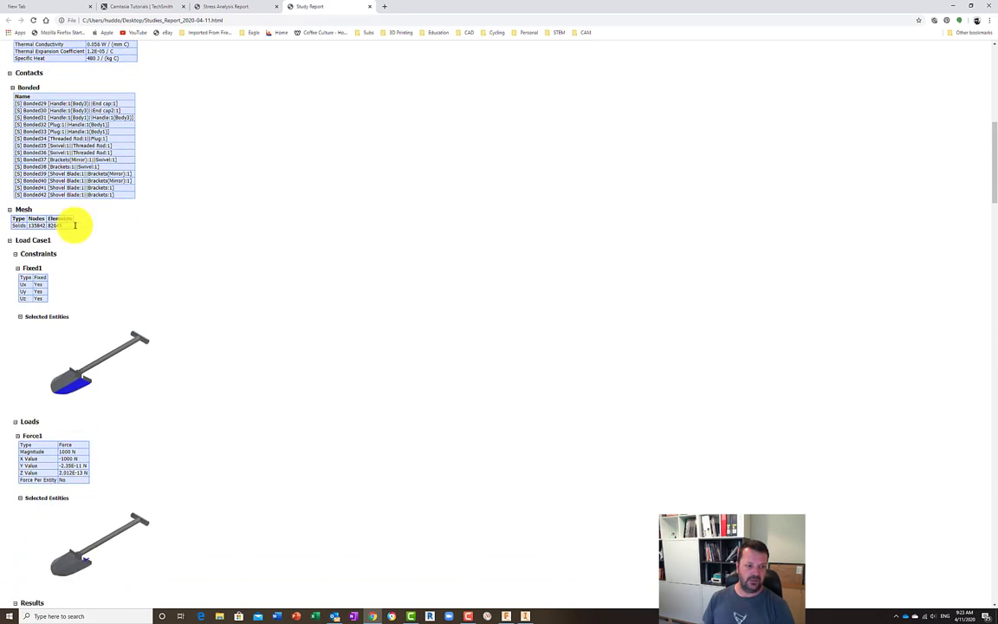
scroll(75, 217, down, 1)
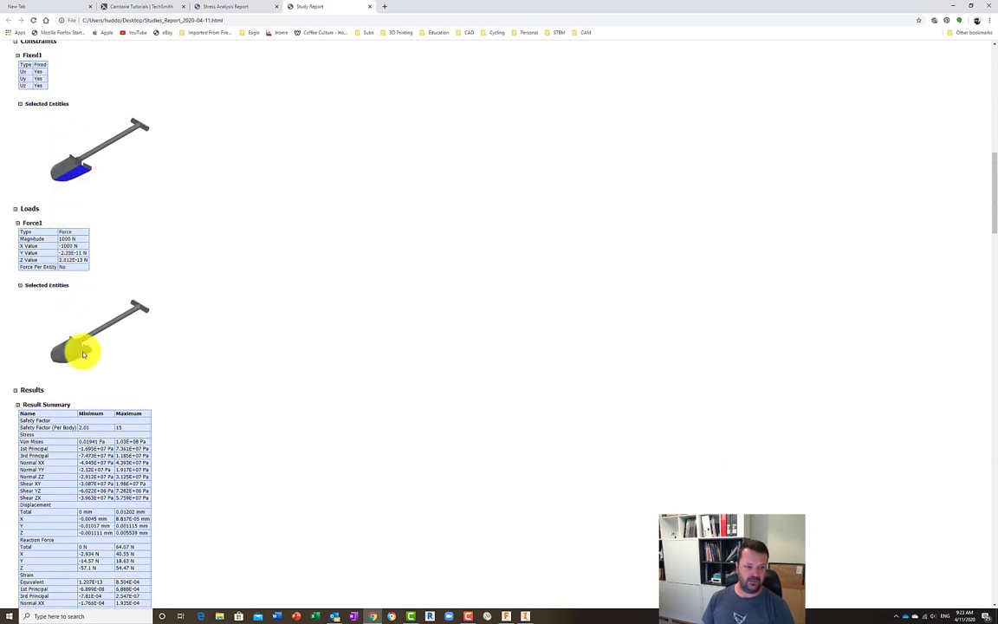
scroll(84, 351, down, 7)
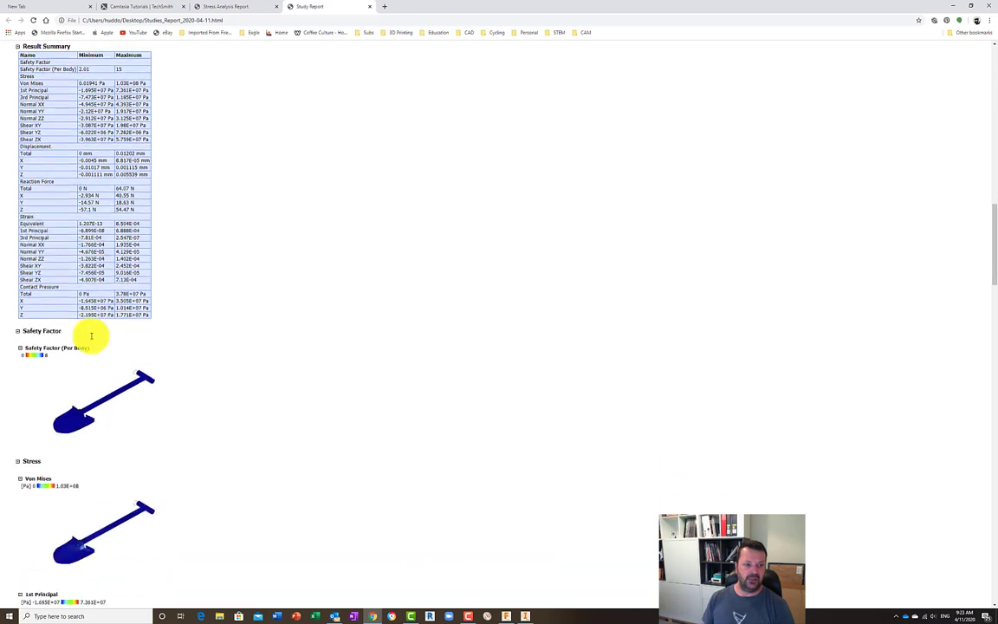
scroll(91, 336, down, 13)
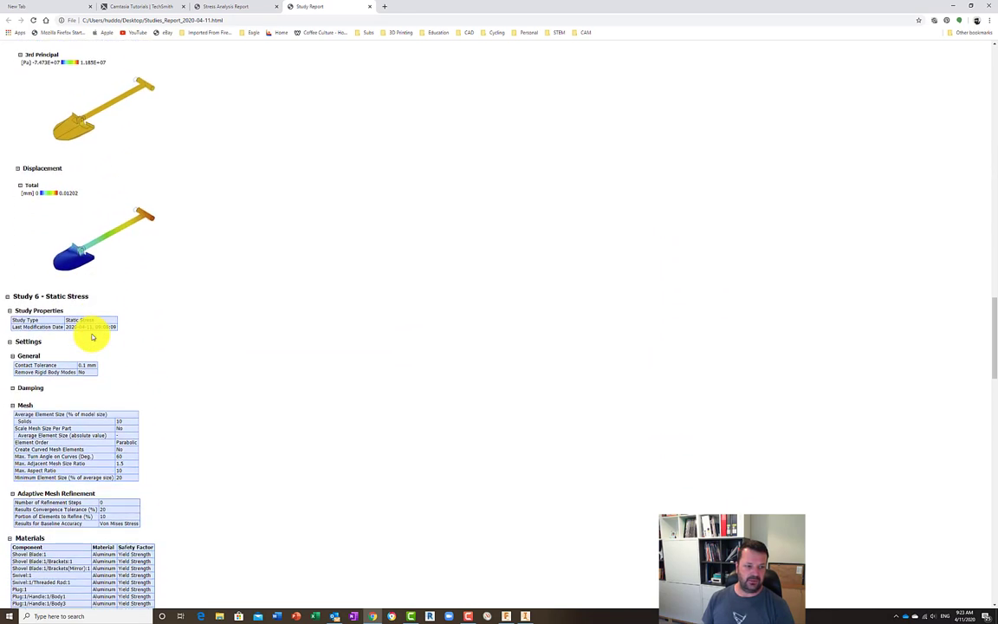
Review the Study 6 - Static Stress section of the report, including its aluminum properties, loads, result summary and stress and displacement plots
scroll(93, 336, down, 1)
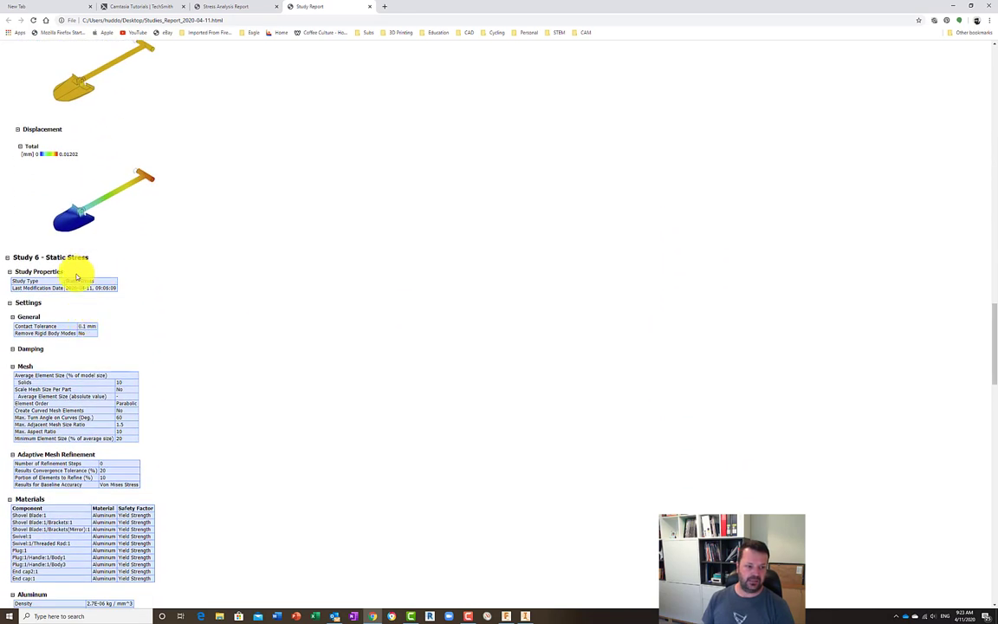
scroll(76, 277, down, 5)
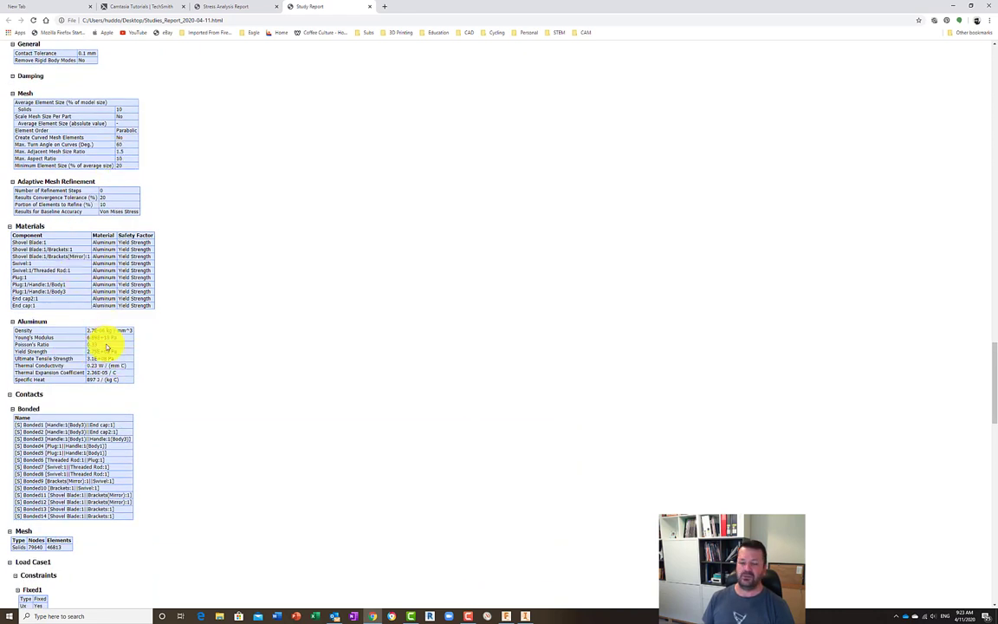
scroll(106, 346, down, 2)
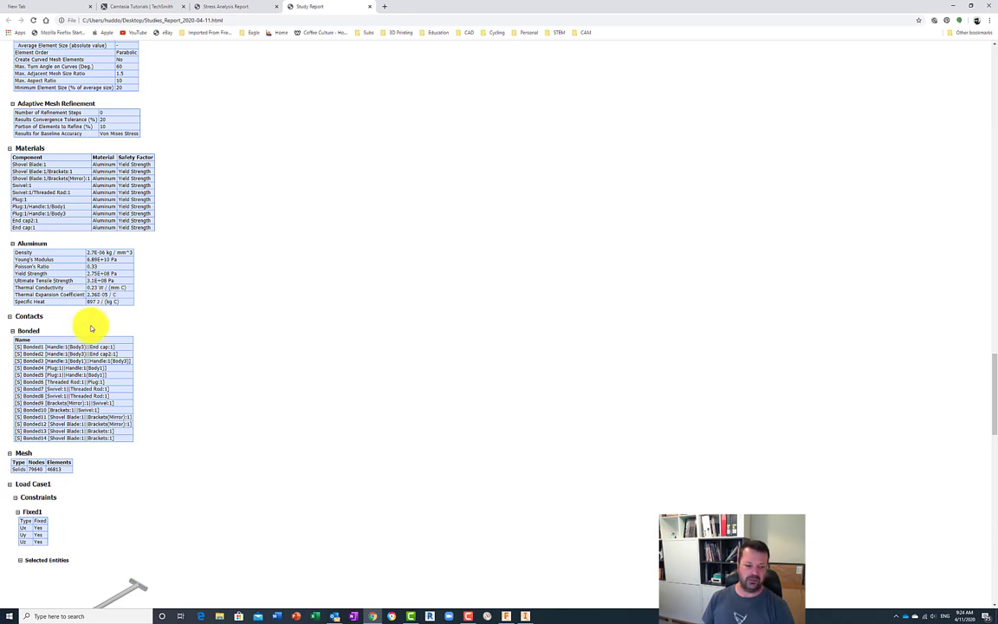
scroll(91, 326, down, 7)
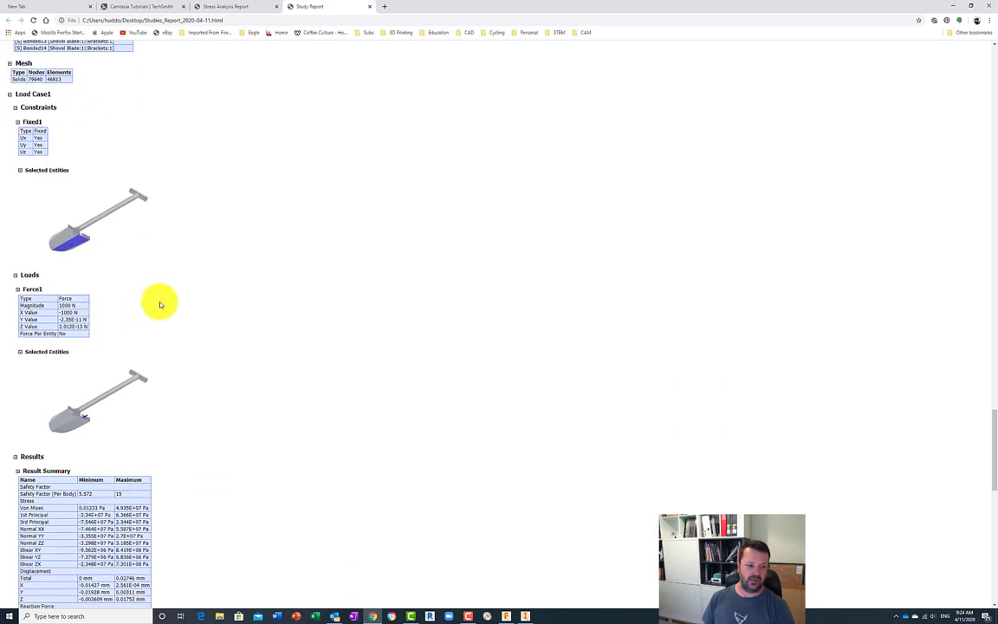
scroll(160, 304, down, 3)
scroll(159, 303, down, 10)
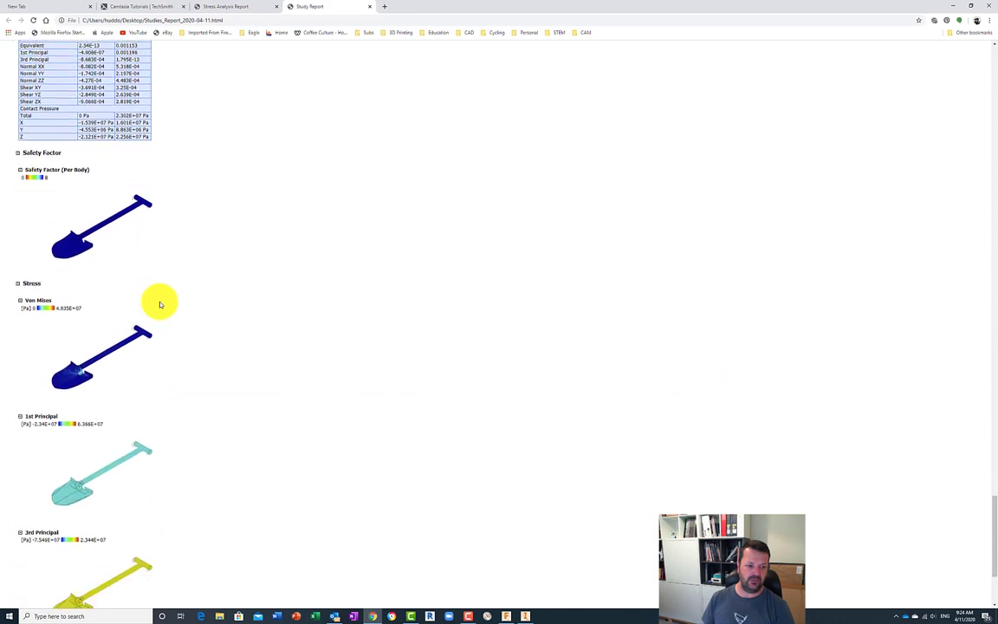
scroll(159, 304, down, 2)
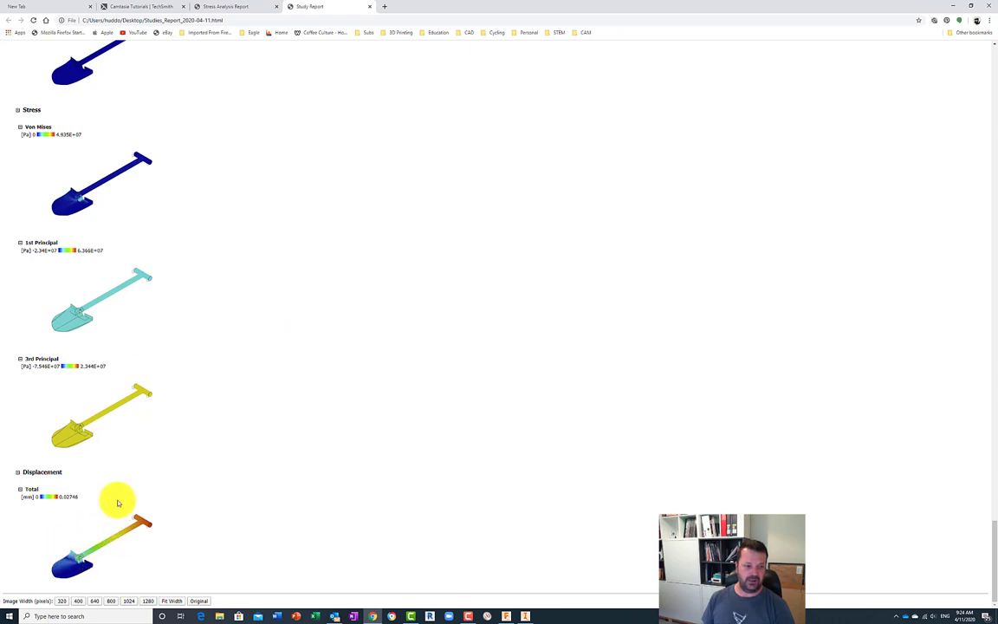
Look back through the study report, close it, and switch from the browser back to Fusion 360
scroll(118, 499, up, 1)
scroll(117, 501, up, 15)
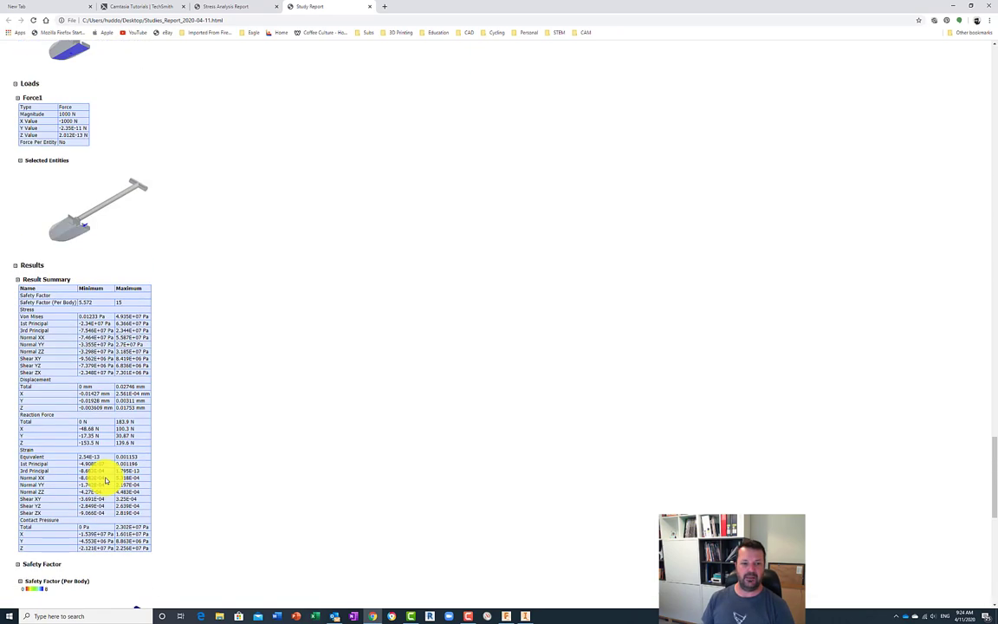
scroll(105, 480, up, 20)
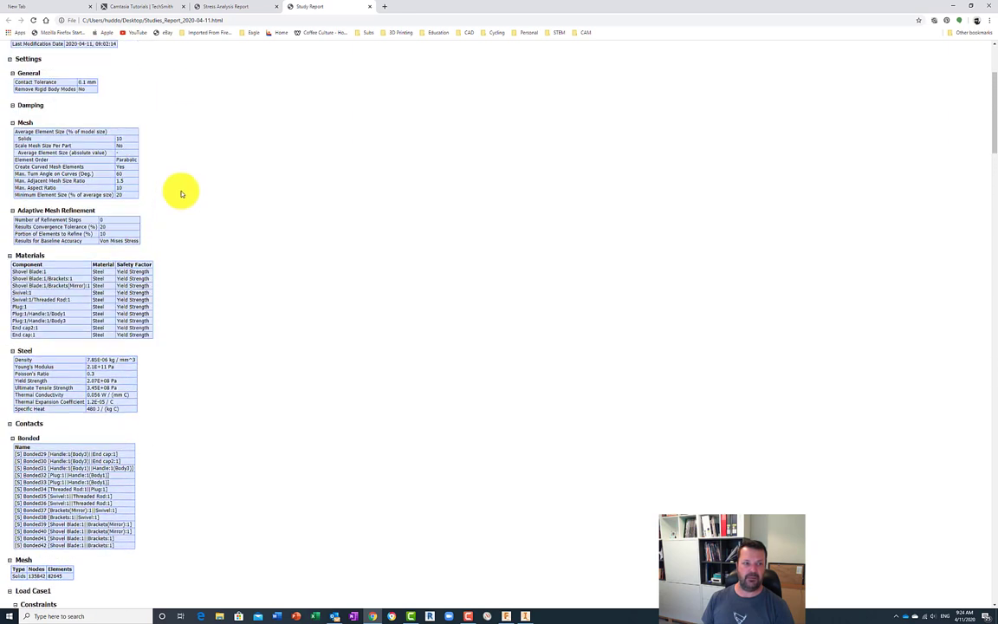
click(372, 7)
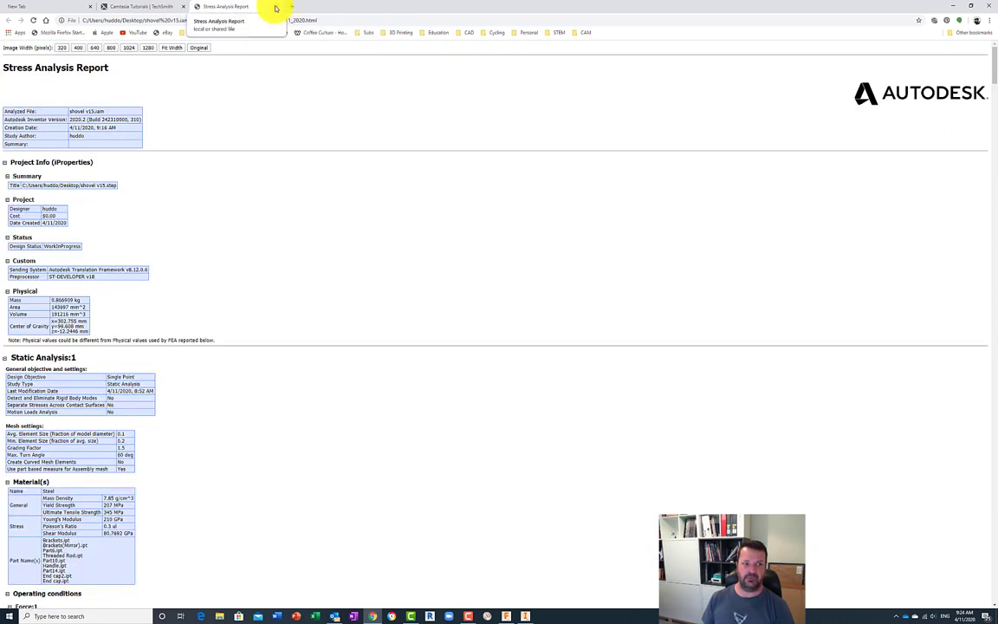
click(953, 6)
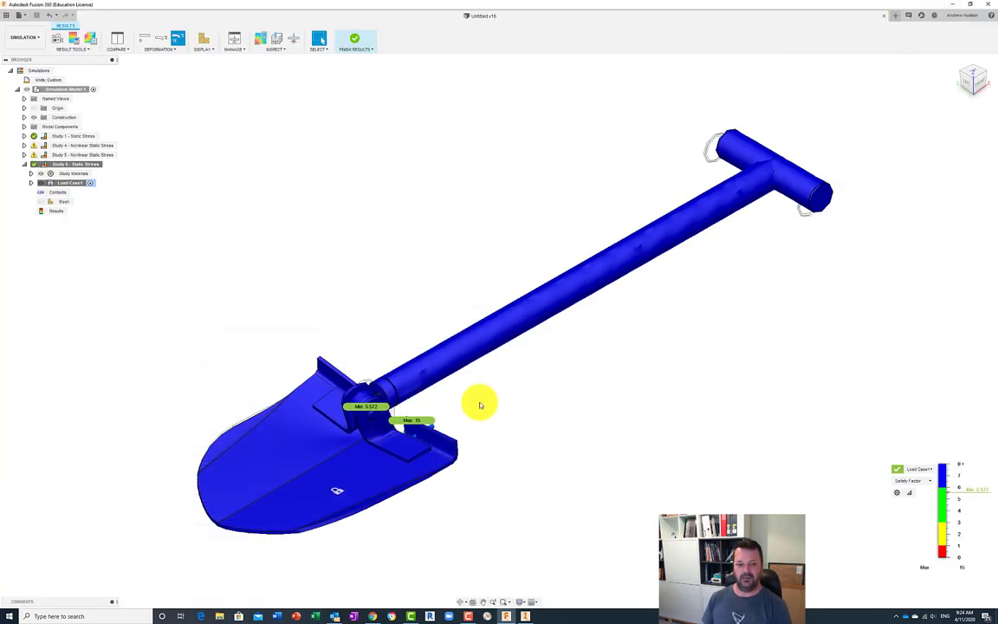
Move the minimum and maximum safety factor labels off the shovel, placing one on each side of the hinge bracket
scroll(372, 408, up, 3)
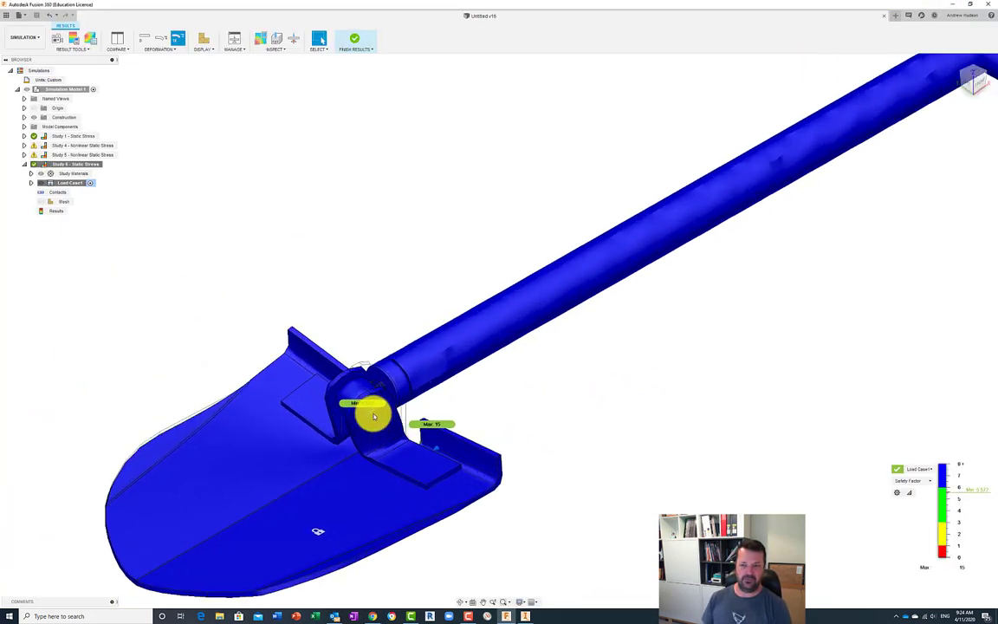
scroll(371, 407, down, 1)
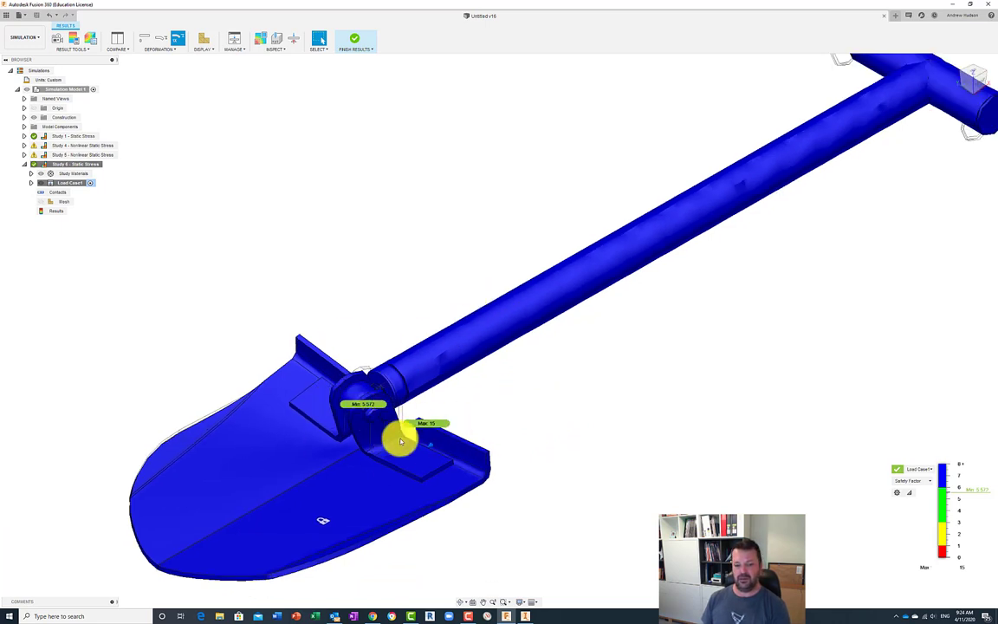
drag(351, 405, 241, 365)
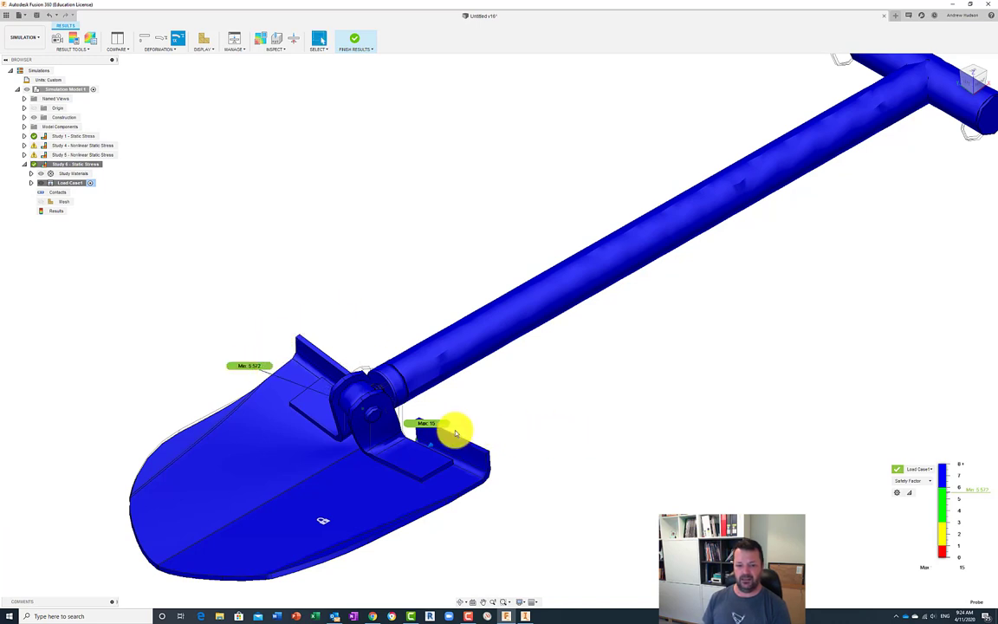
drag(429, 418, 519, 379)
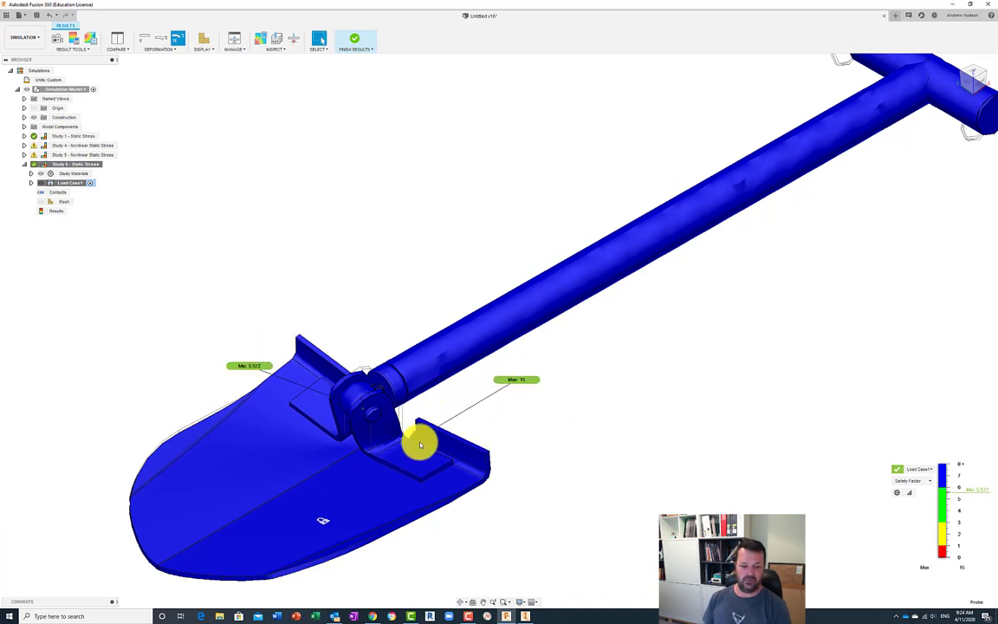
Examine Study 6's safety factor plot around the hinge bracket and across the whole shovel
scroll(417, 440, up, 5)
scroll(415, 444, down, 3)
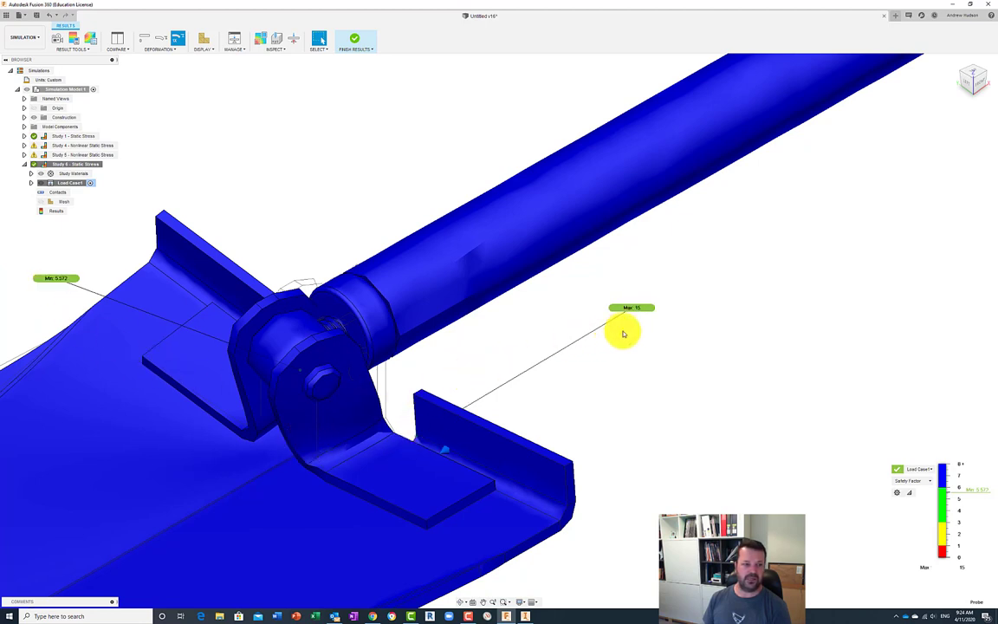
scroll(627, 337, down, 8)
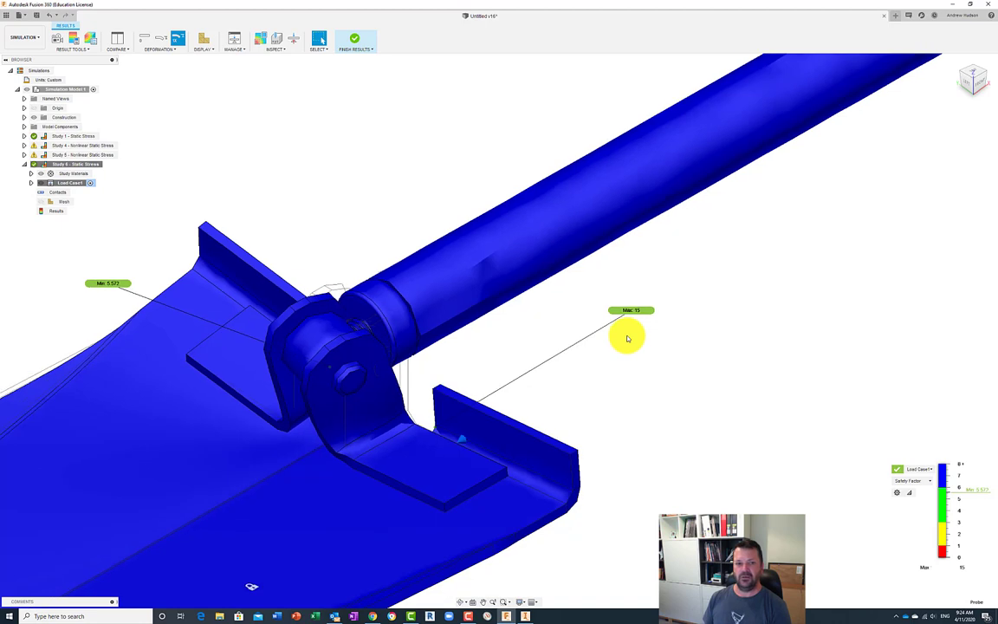
middle_drag(871, 263, 626, 309)
scroll(587, 319, up, 1)
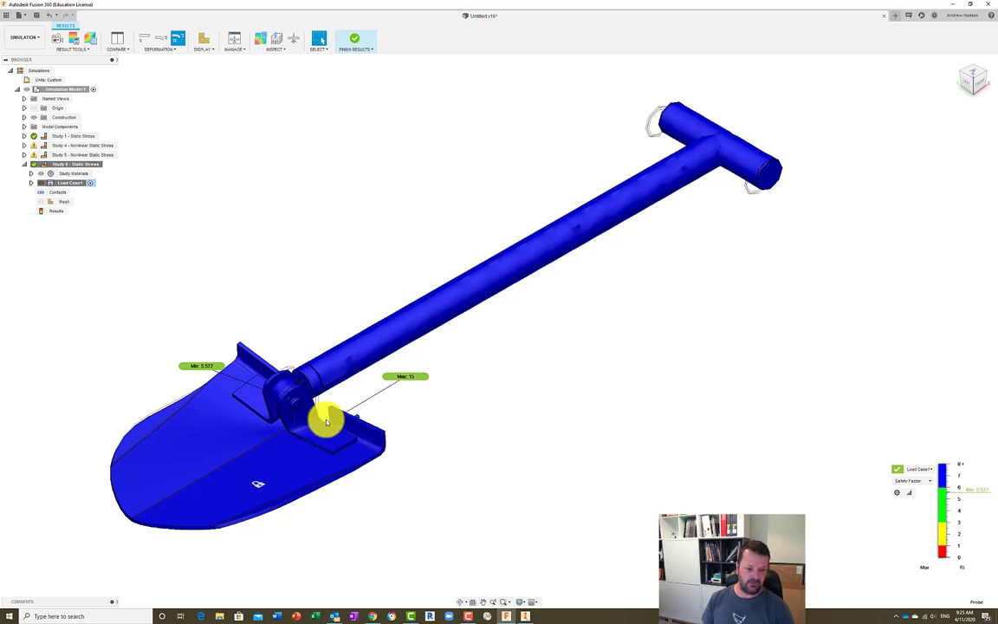
scroll(285, 401, up, 5)
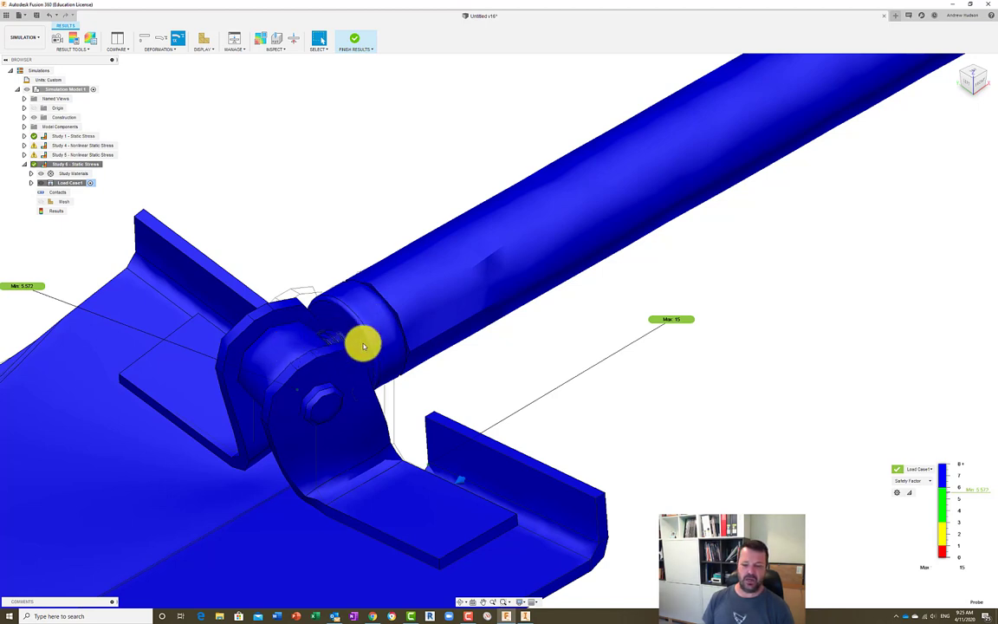
scroll(530, 395, down, 6)
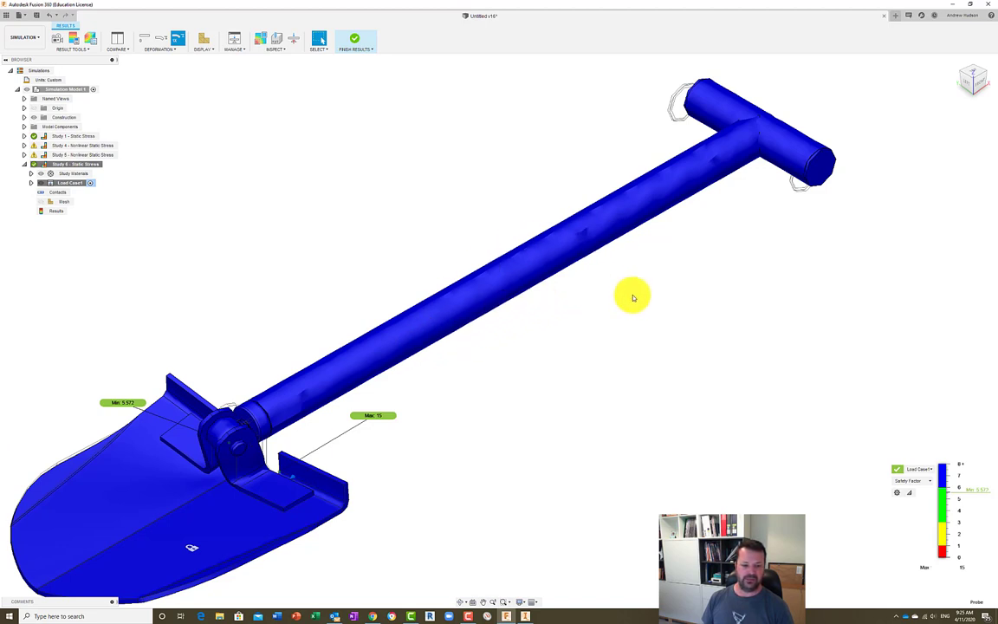
middle_drag(601, 281, 663, 274)
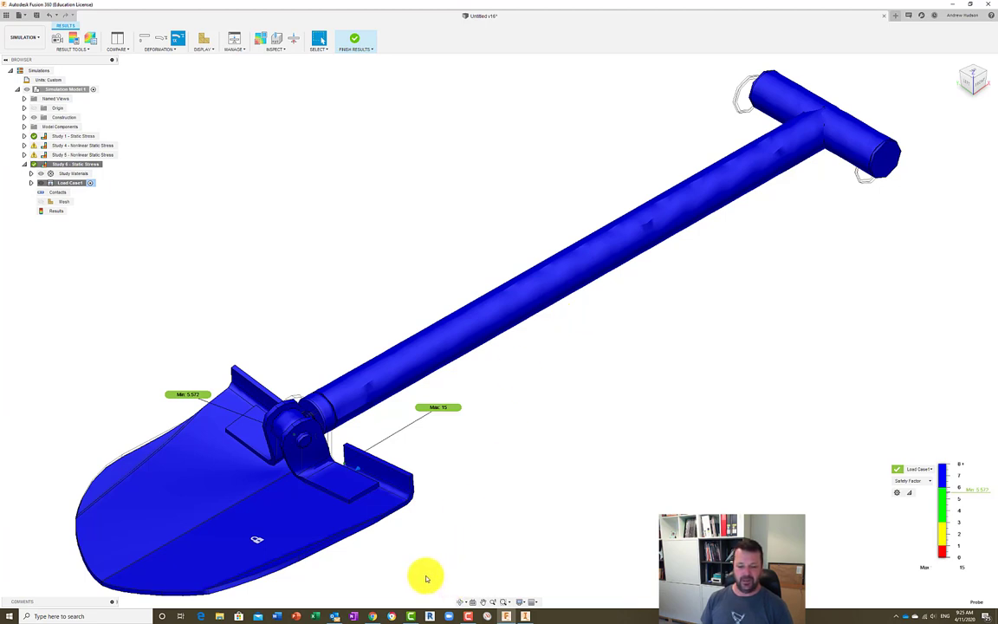
mouse_move(467, 616)
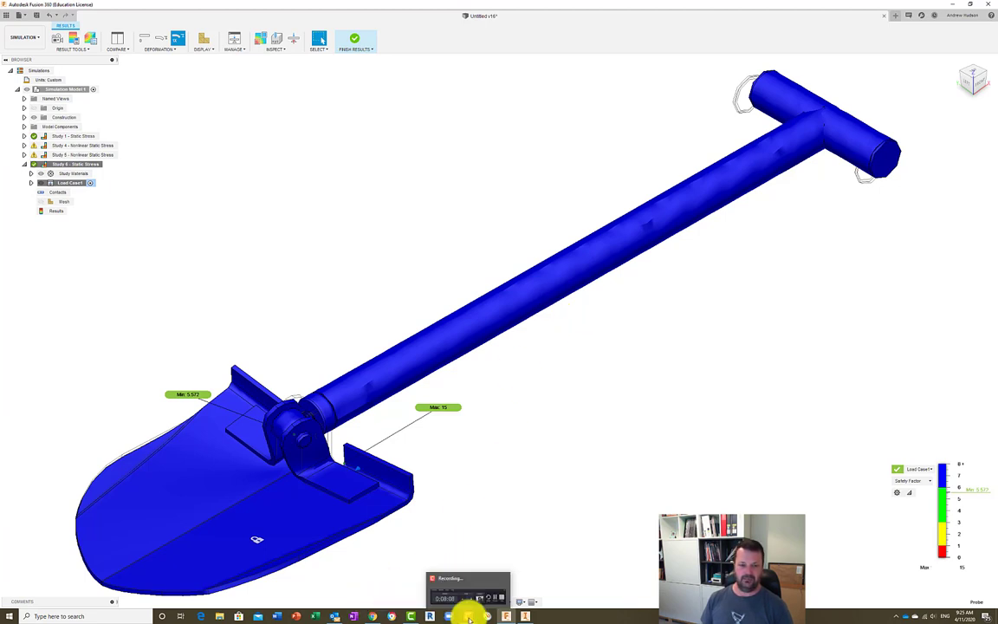